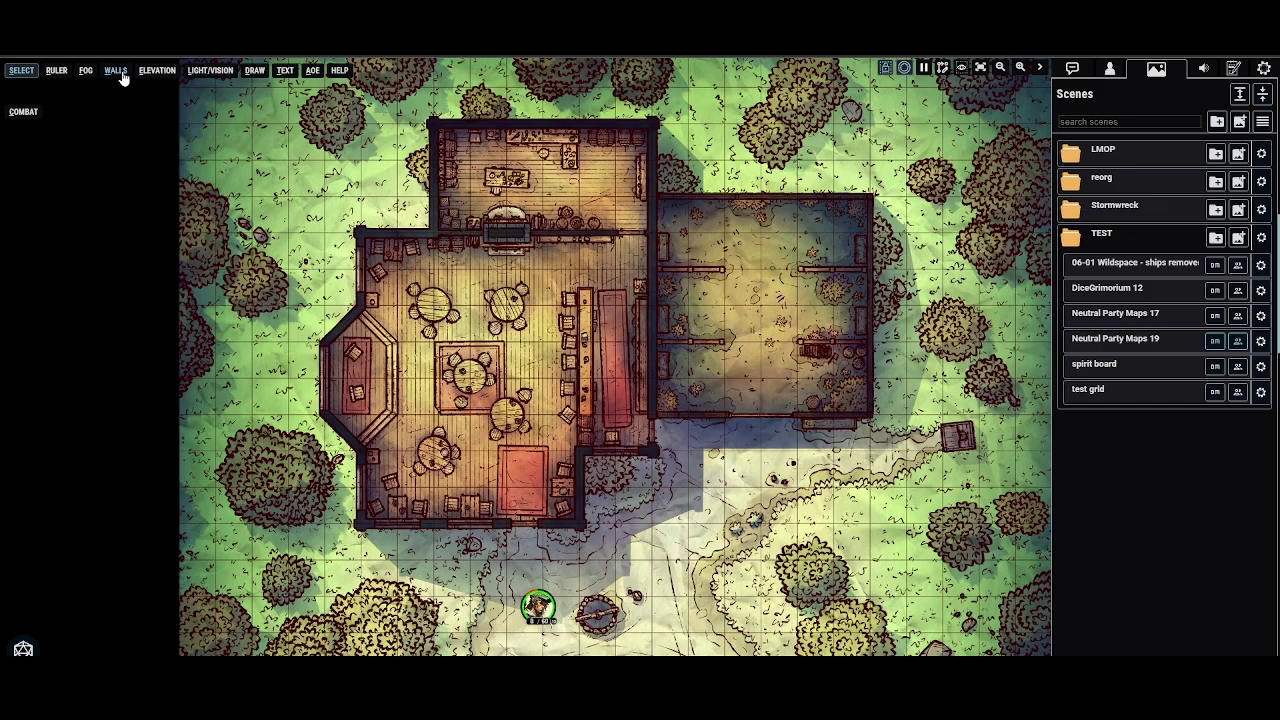
Step: Draw walls tracing the outlines of the main tavern building and the adjoining stable on its east side
drag(718, 408, 701, 424)
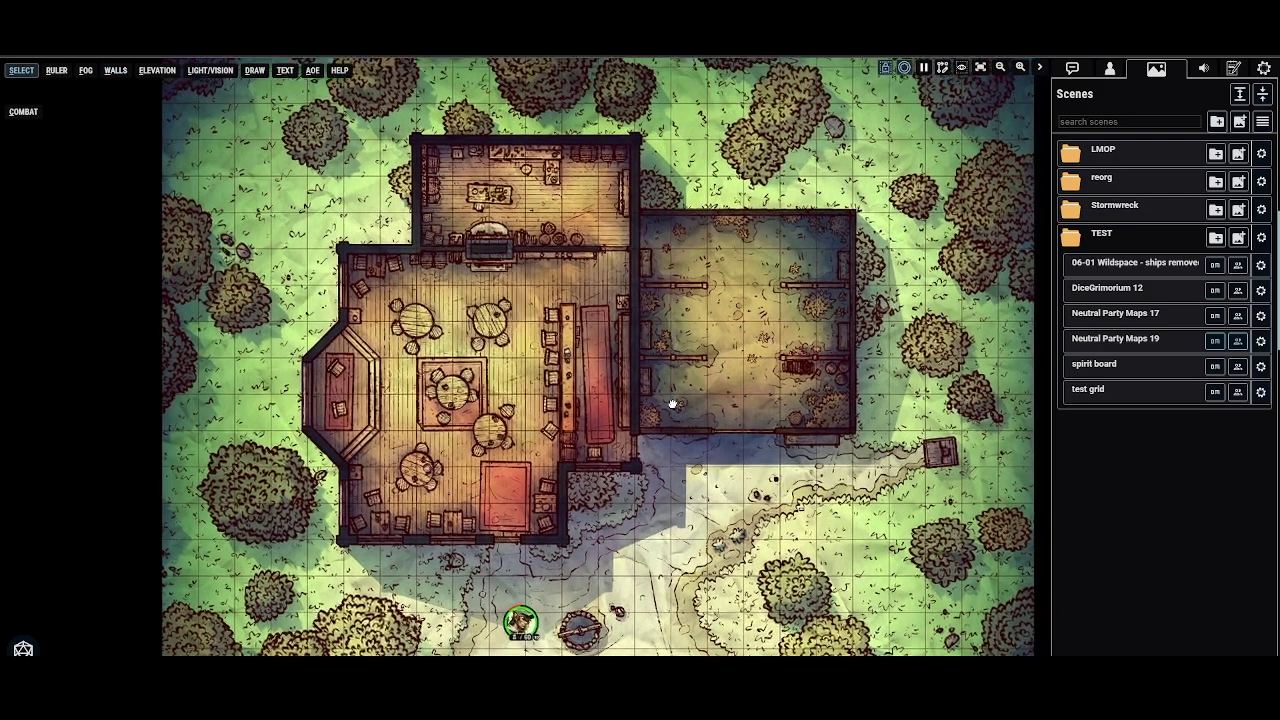
click(116, 76)
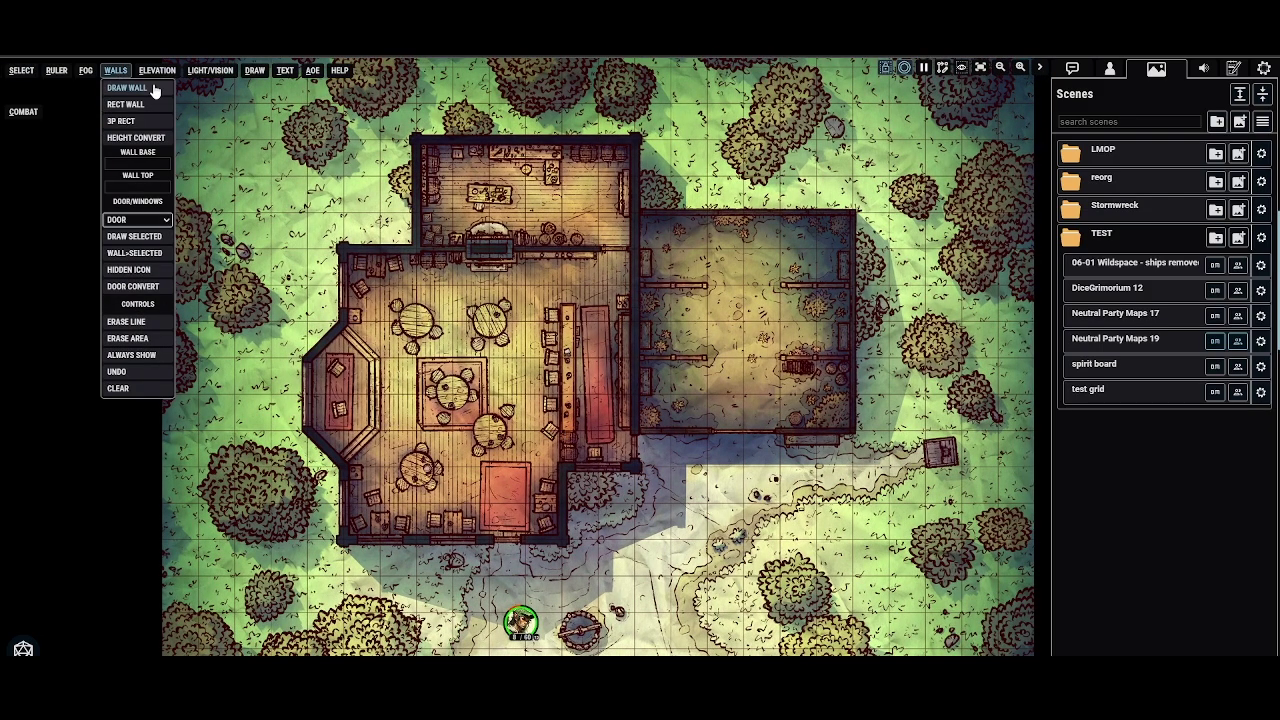
click(127, 88)
mouse_move(525, 539)
mouse_down()
mouse_move(567, 543)
mouse_move(563, 467)
mouse_up()
drag(563, 467, 639, 468)
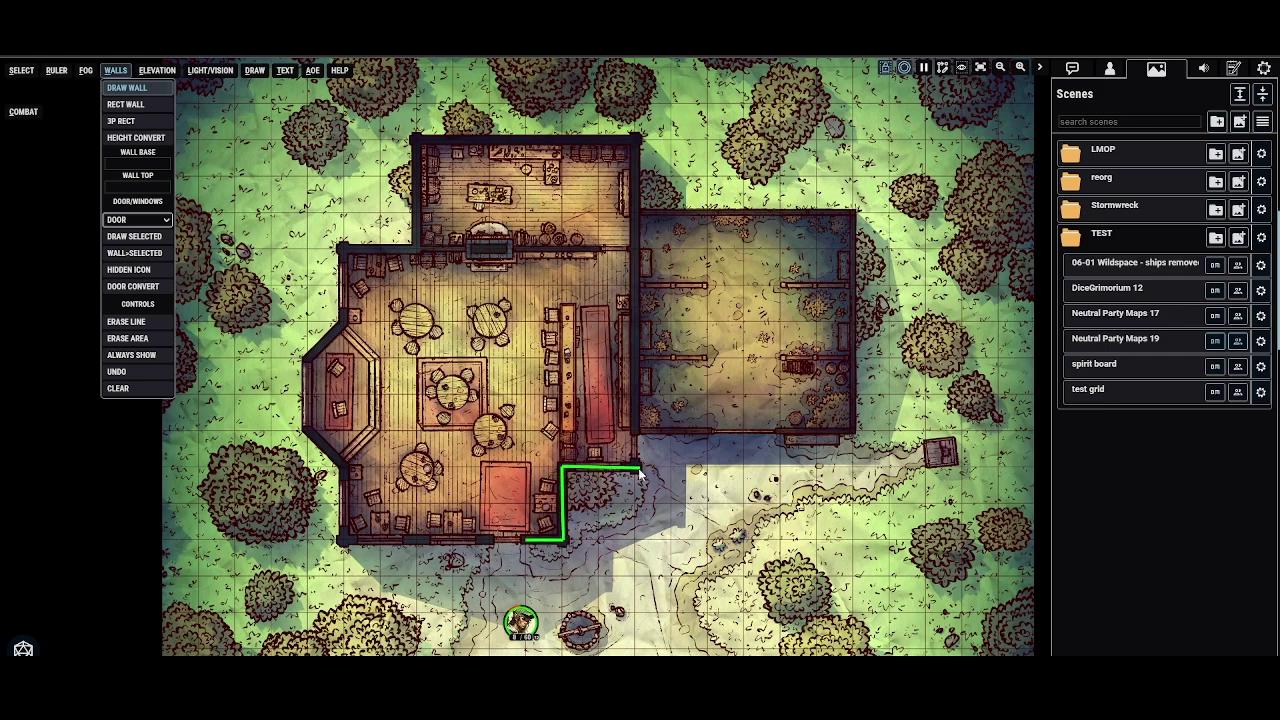
click(639, 468)
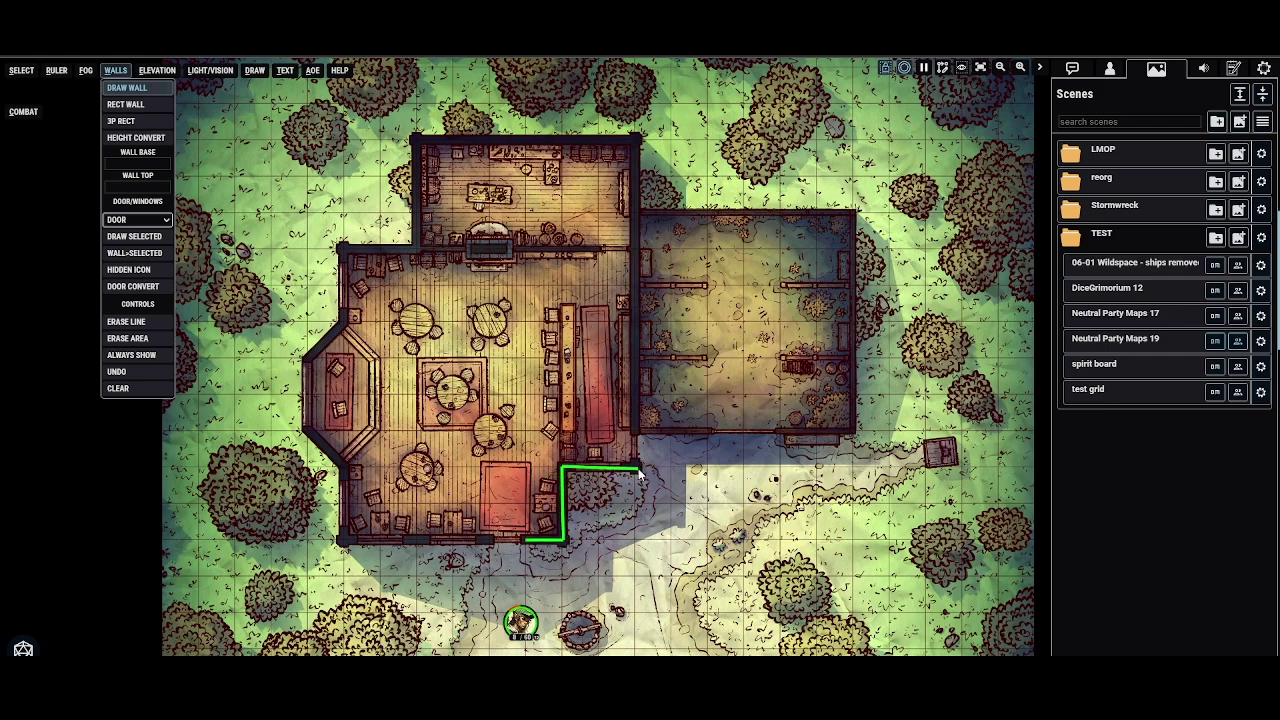
click(635, 136)
click(415, 136)
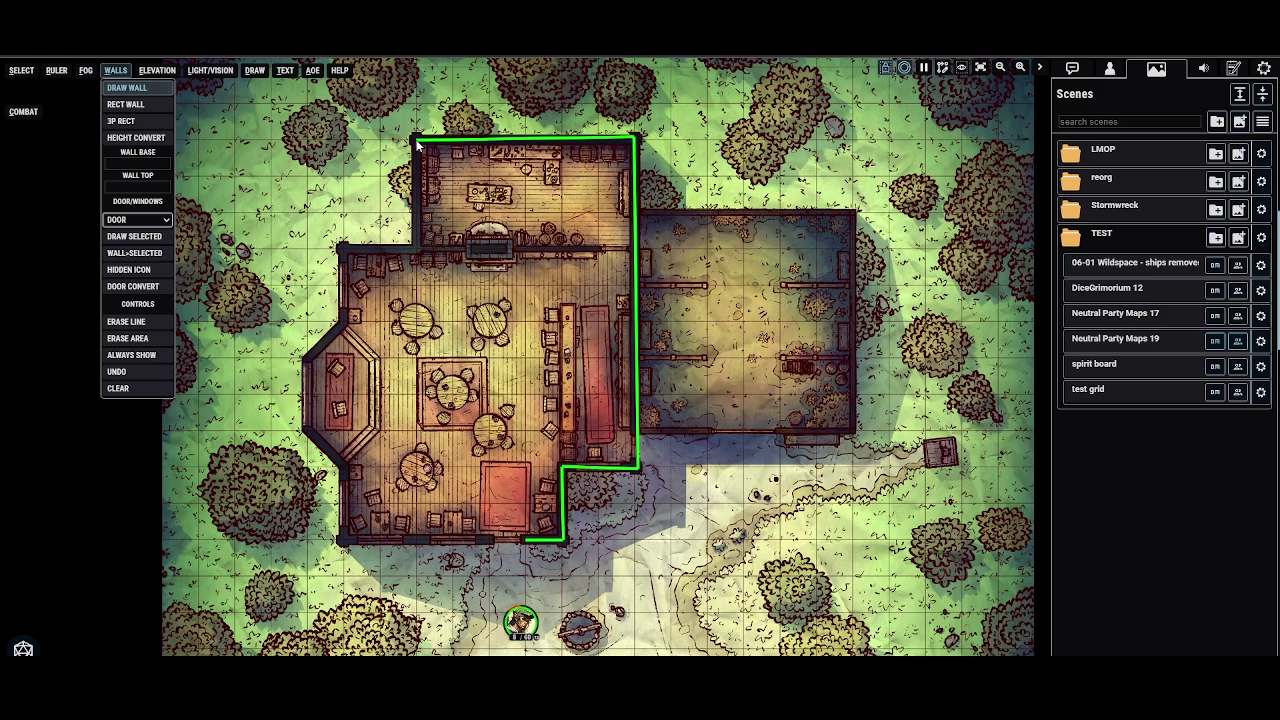
click(415, 244)
click(340, 244)
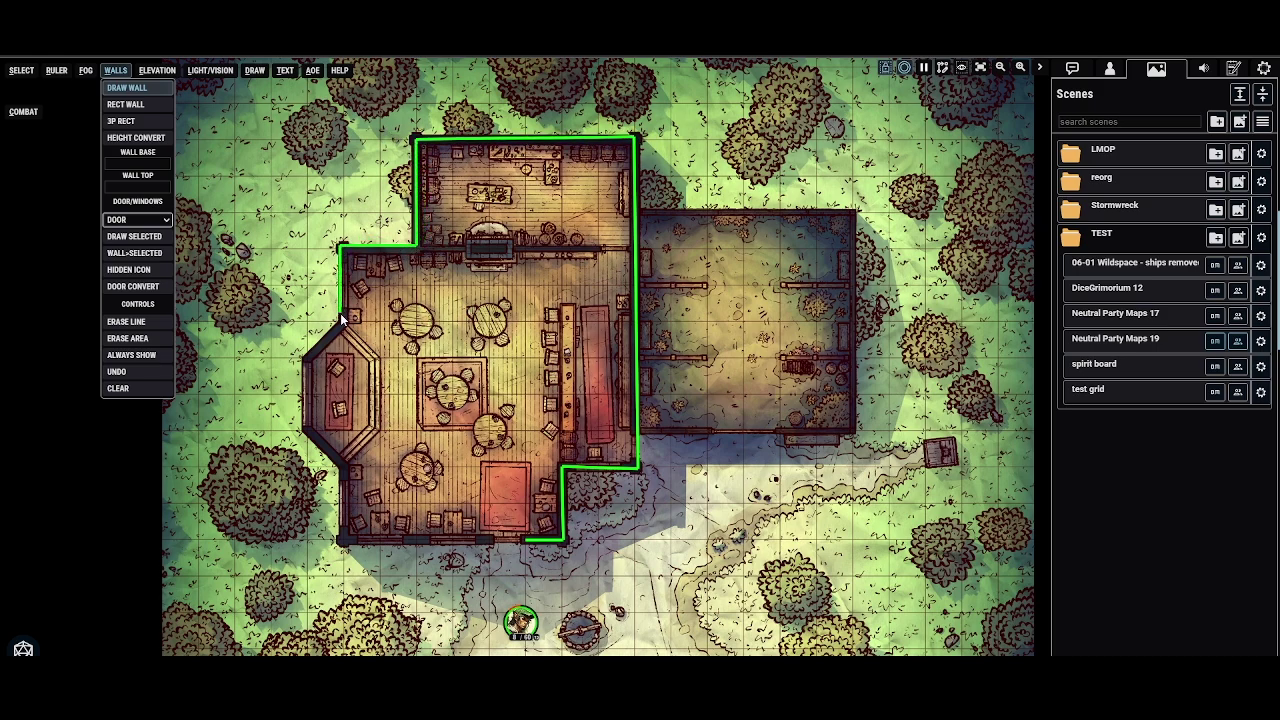
click(852, 212)
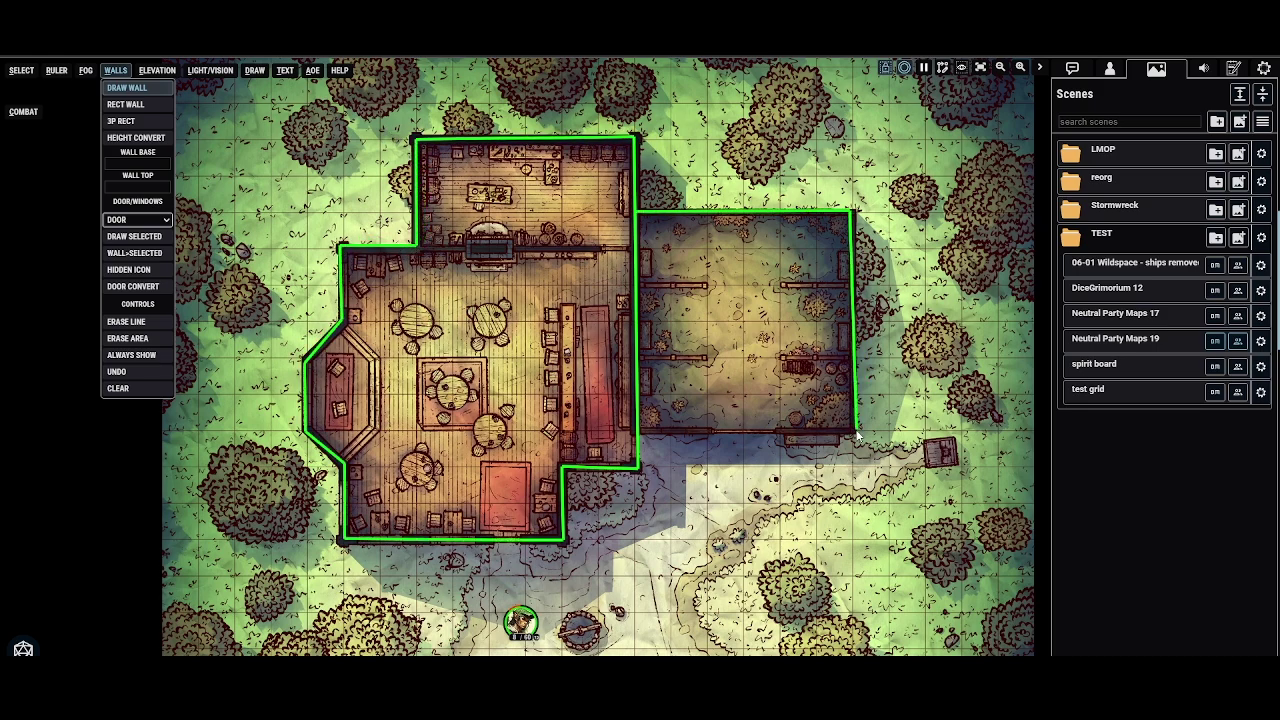
click(852, 432)
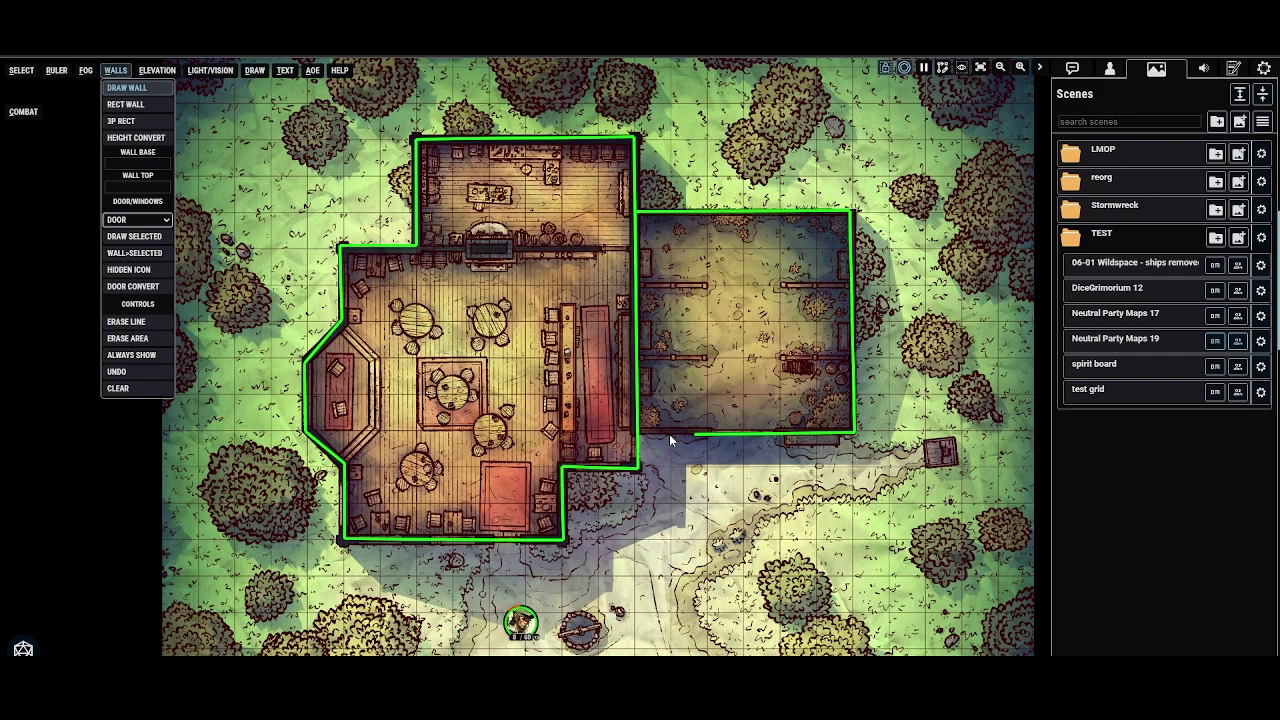
Step: Convert the wall sections at the tavern's south entrance and the stable's south entrance to doors
click(115, 256)
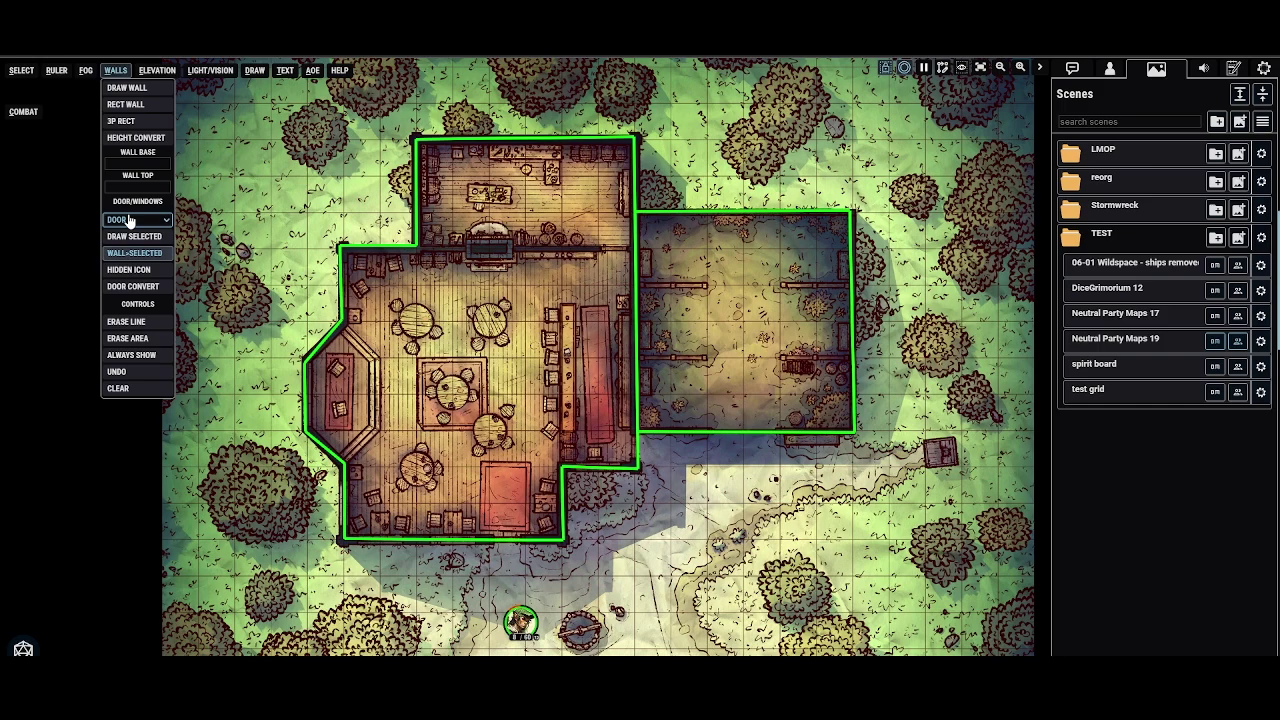
click(140, 220)
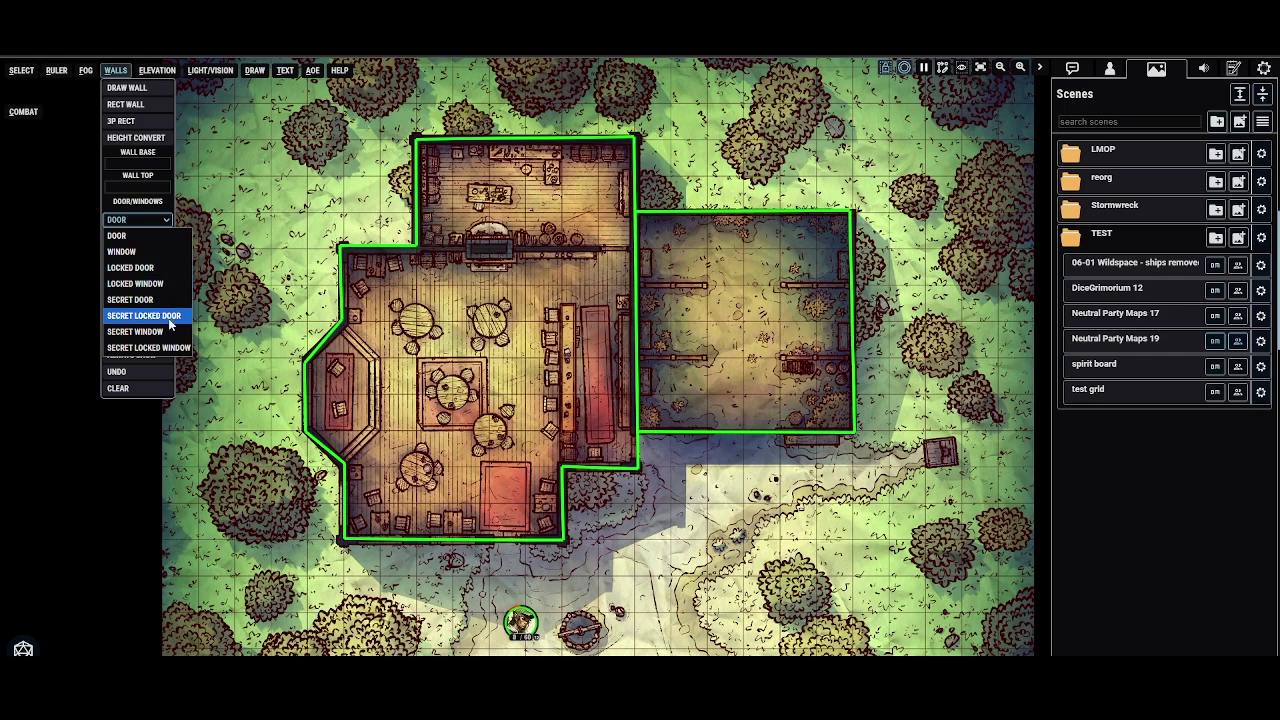
click(127, 236)
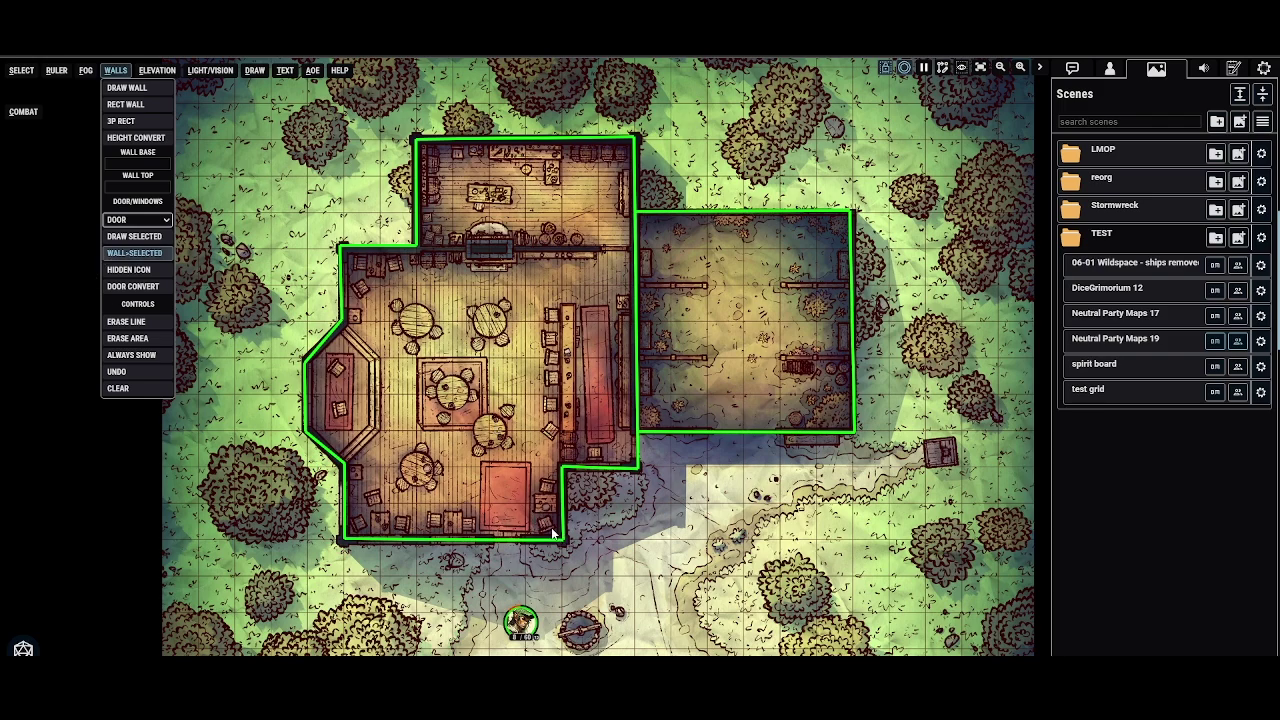
drag(528, 507, 493, 569)
drag(786, 400, 712, 494)
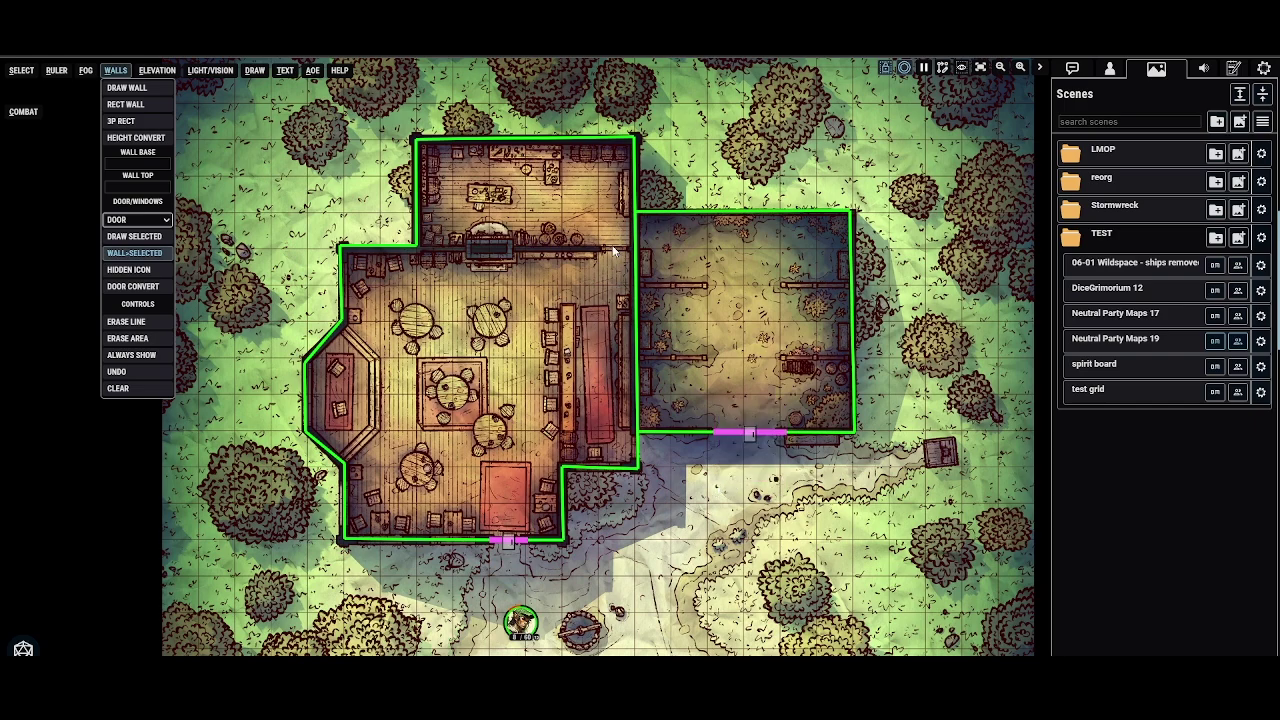
Step: Draw the interior wall between the north room and the main hall, closing its east-end gap with a door
click(125, 88)
drag(418, 248, 602, 254)
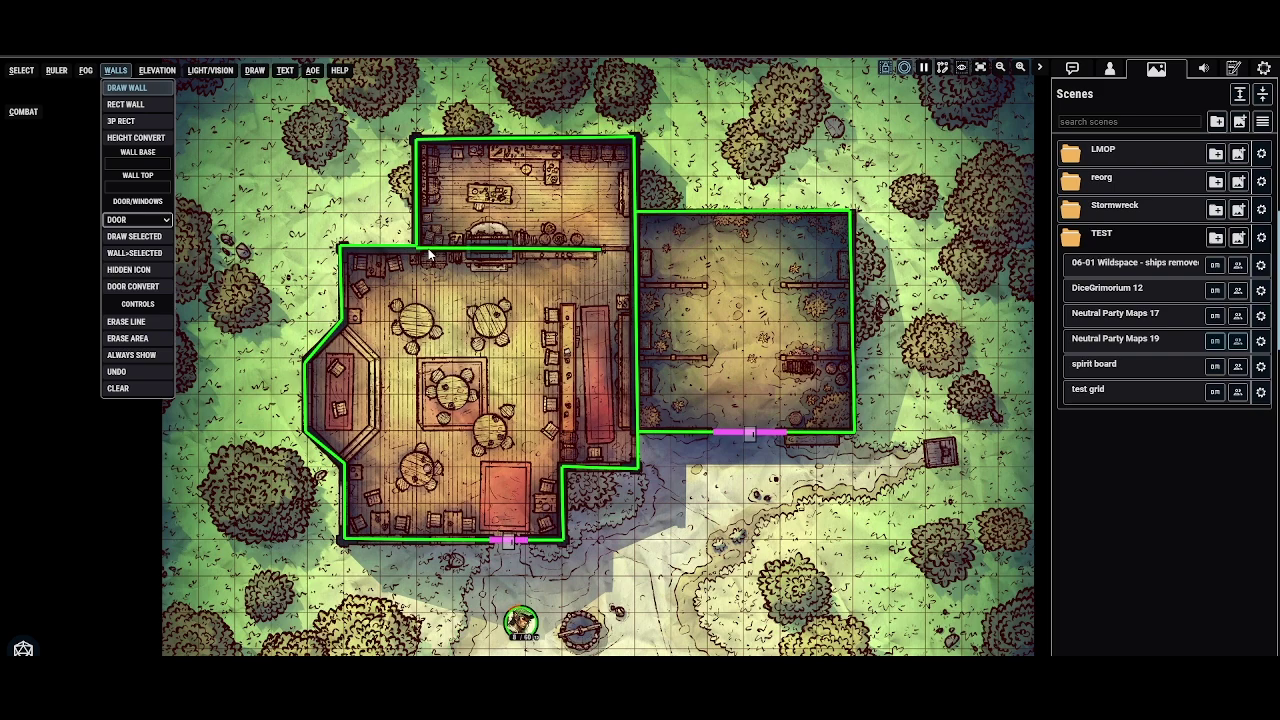
click(130, 237)
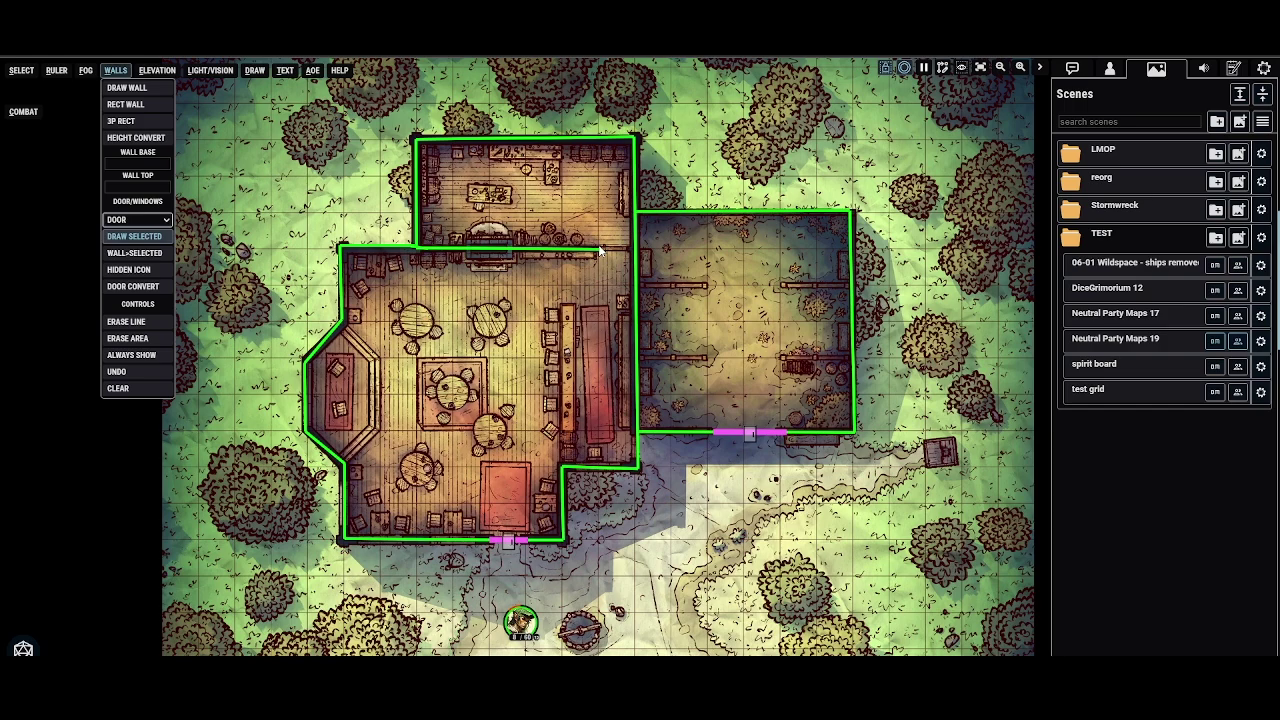
drag(600, 253, 638, 254)
Step: Convert two sections of the main hall's south wall and one section of its lower west wall to windows
click(137, 219)
click(121, 251)
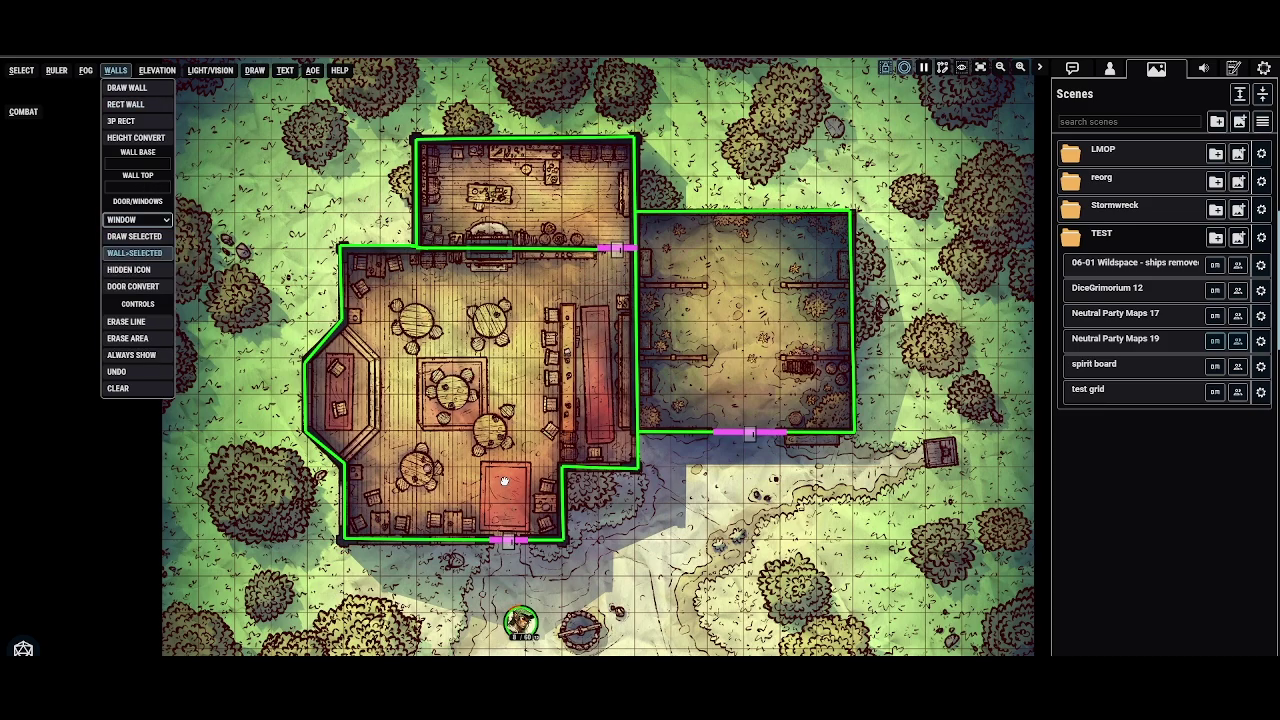
drag(477, 557, 426, 500)
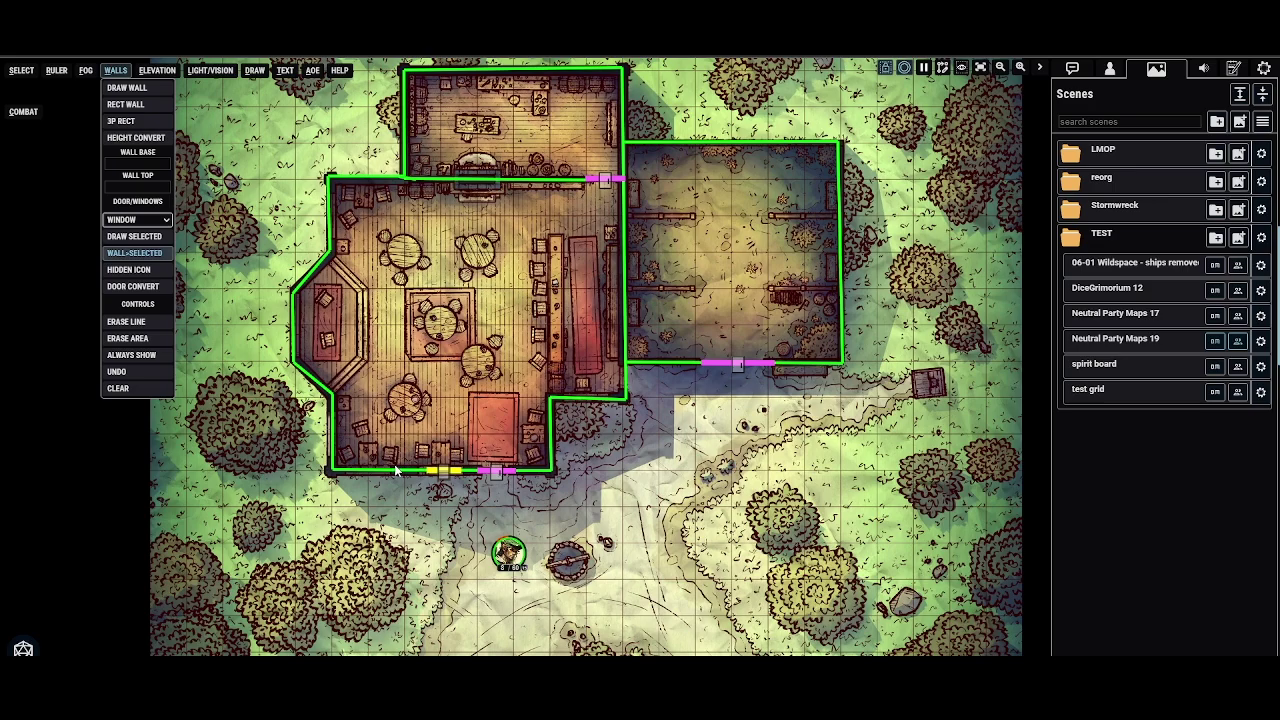
drag(390, 451, 351, 488)
drag(347, 413, 317, 452)
Step: Try to convert the bay's west wall and the south wall behind the bar to windows
drag(311, 302, 259, 359)
drag(510, 281, 466, 290)
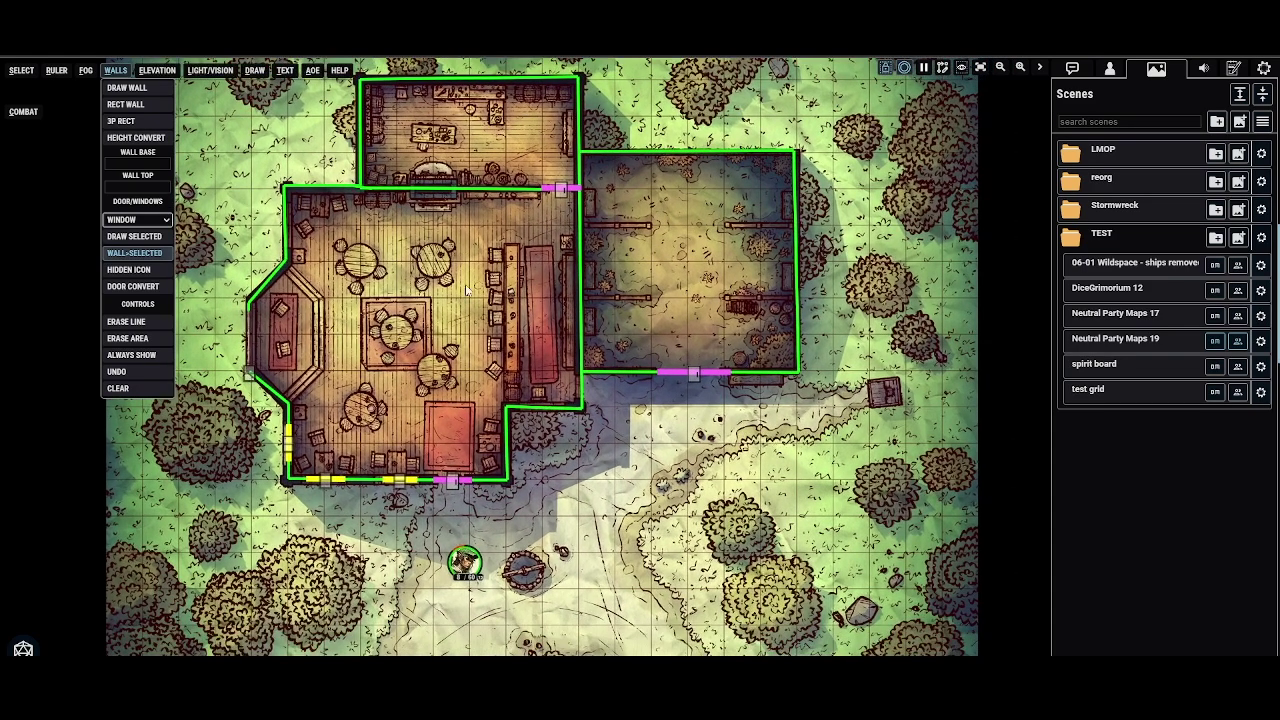
drag(560, 401, 524, 429)
Step: Undo the last two window conversions
click(143, 270)
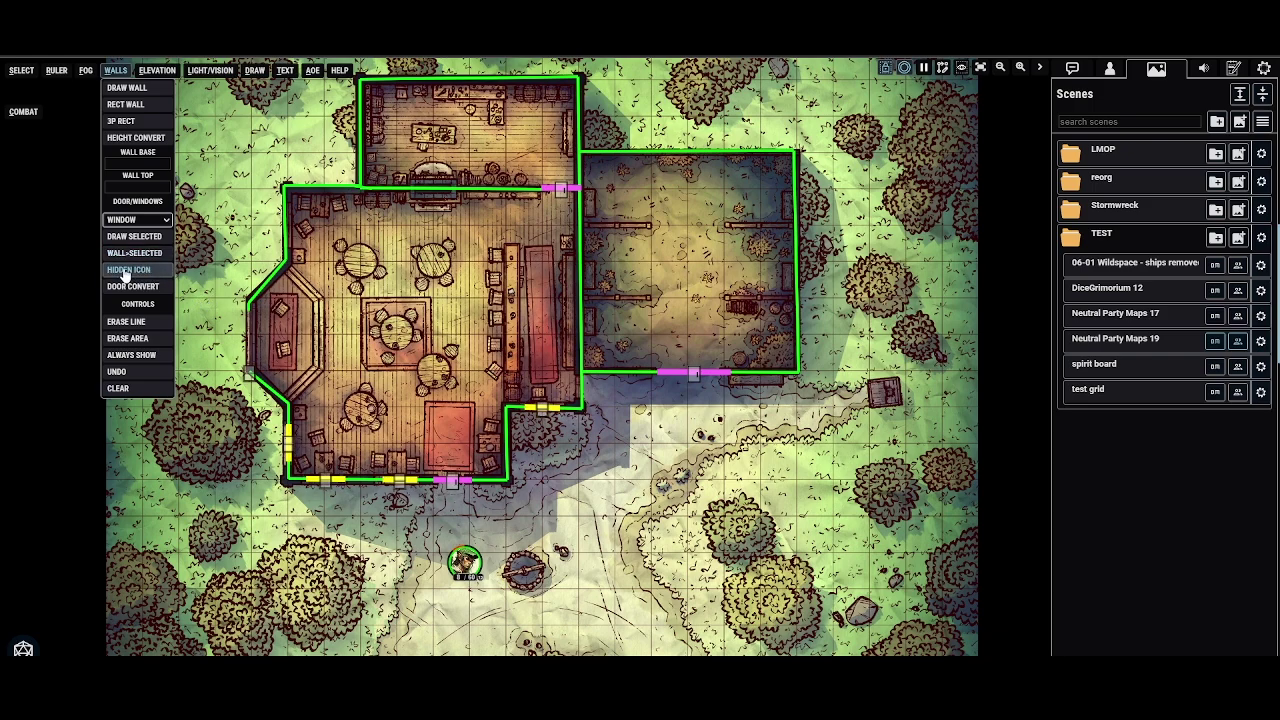
click(137, 288)
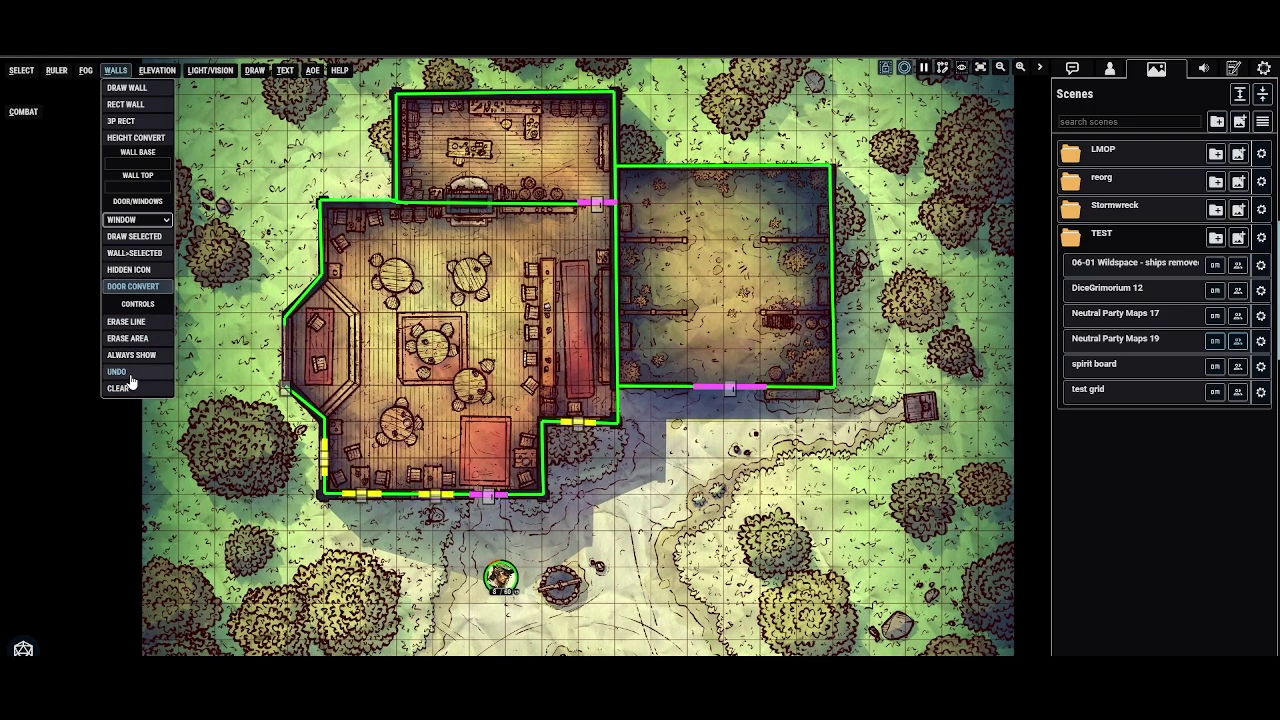
click(128, 373)
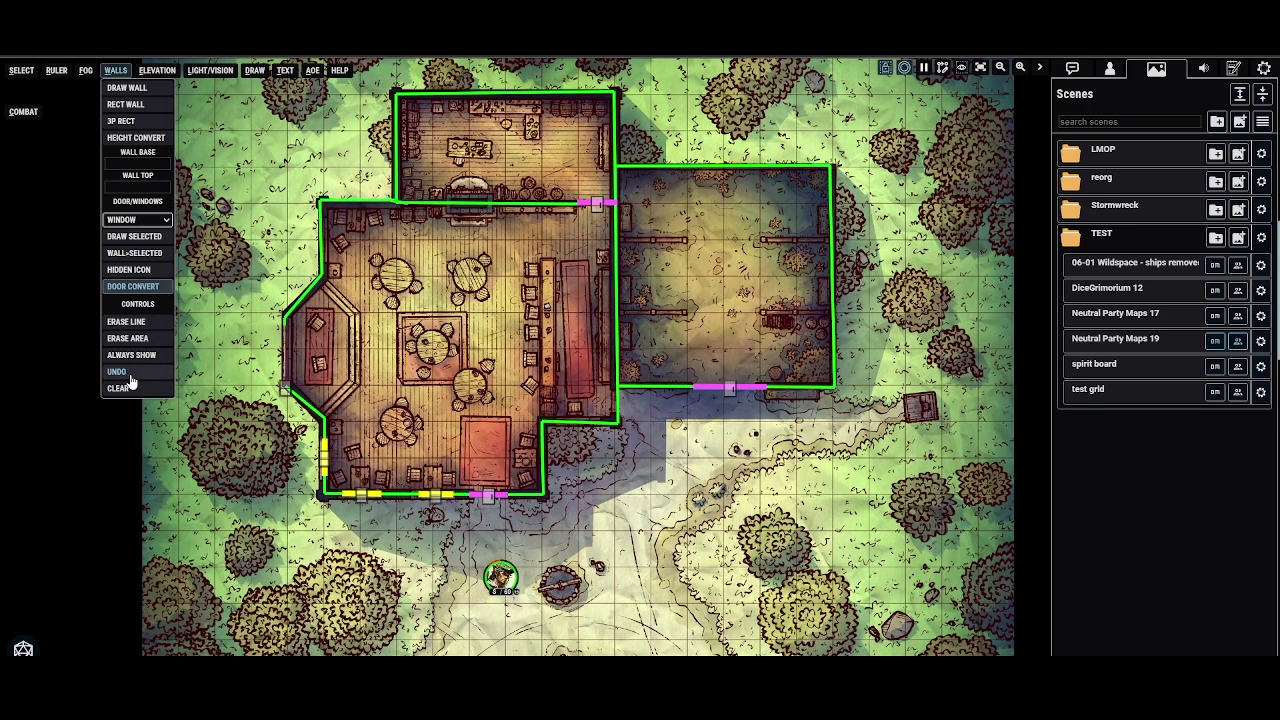
Step: Convert the bay's west wall and the short south wall section behind the bar to windows
click(132, 220)
click(140, 252)
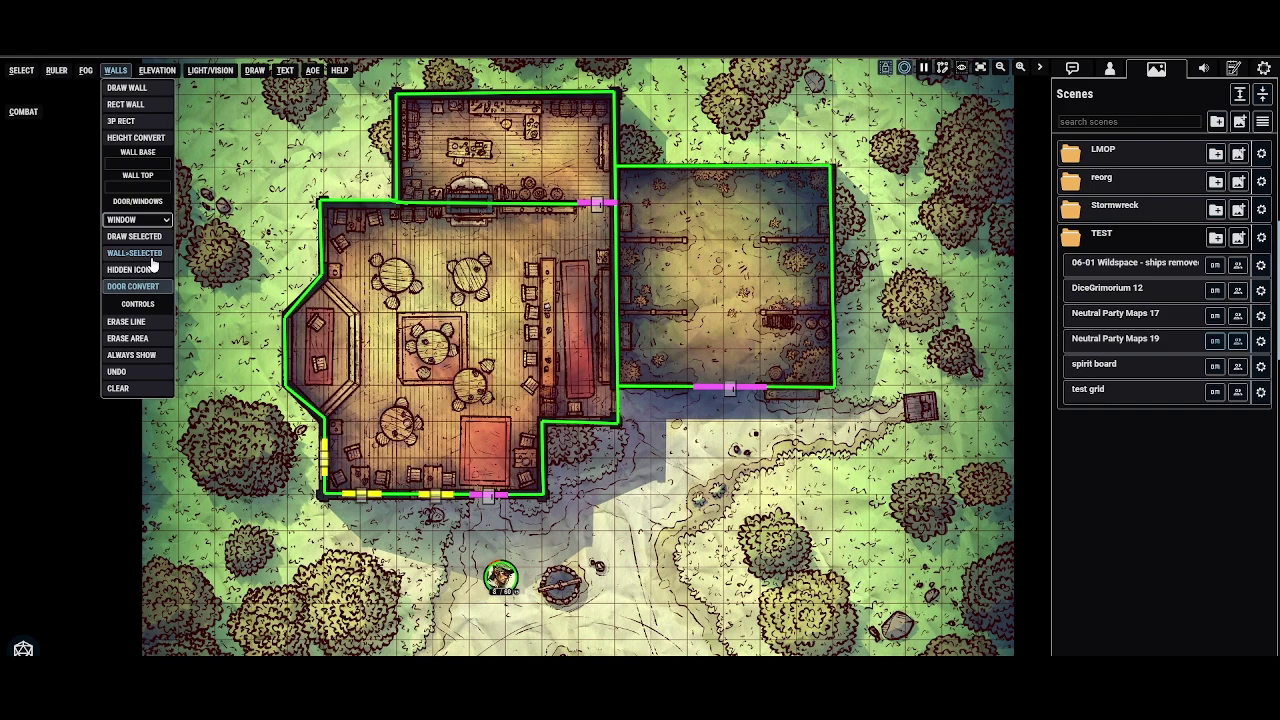
click(281, 337)
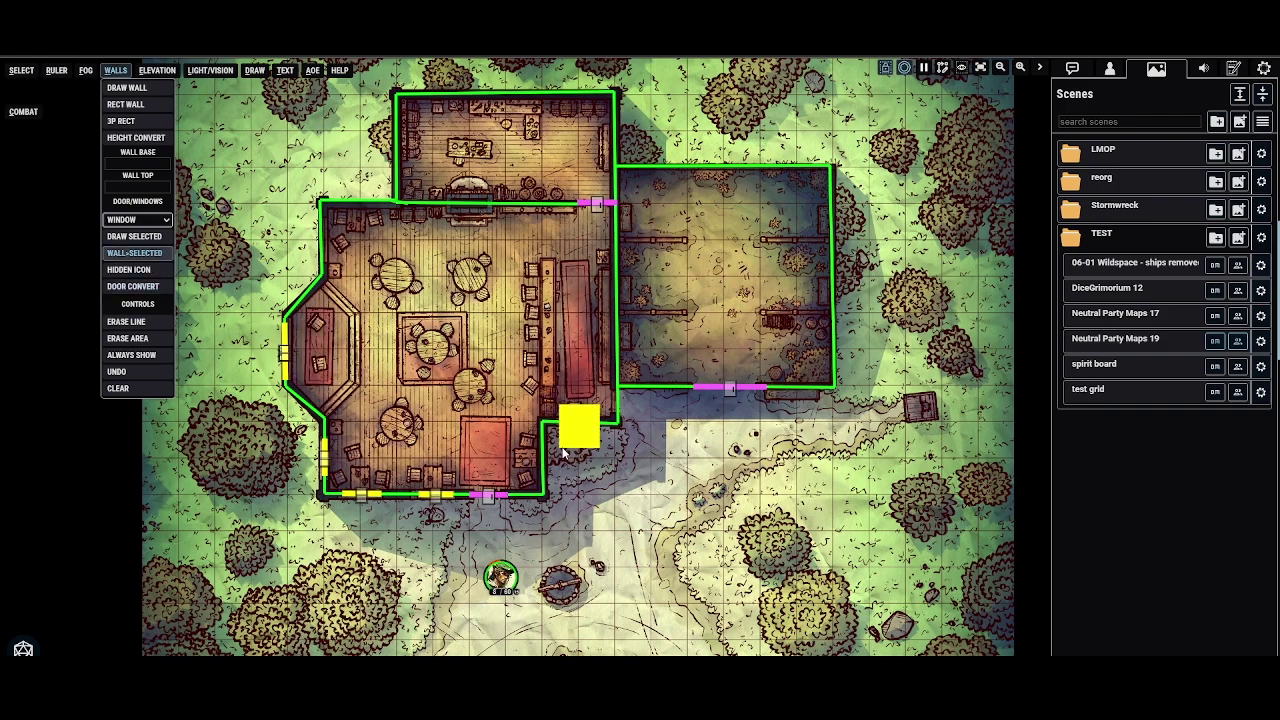
click(588, 424)
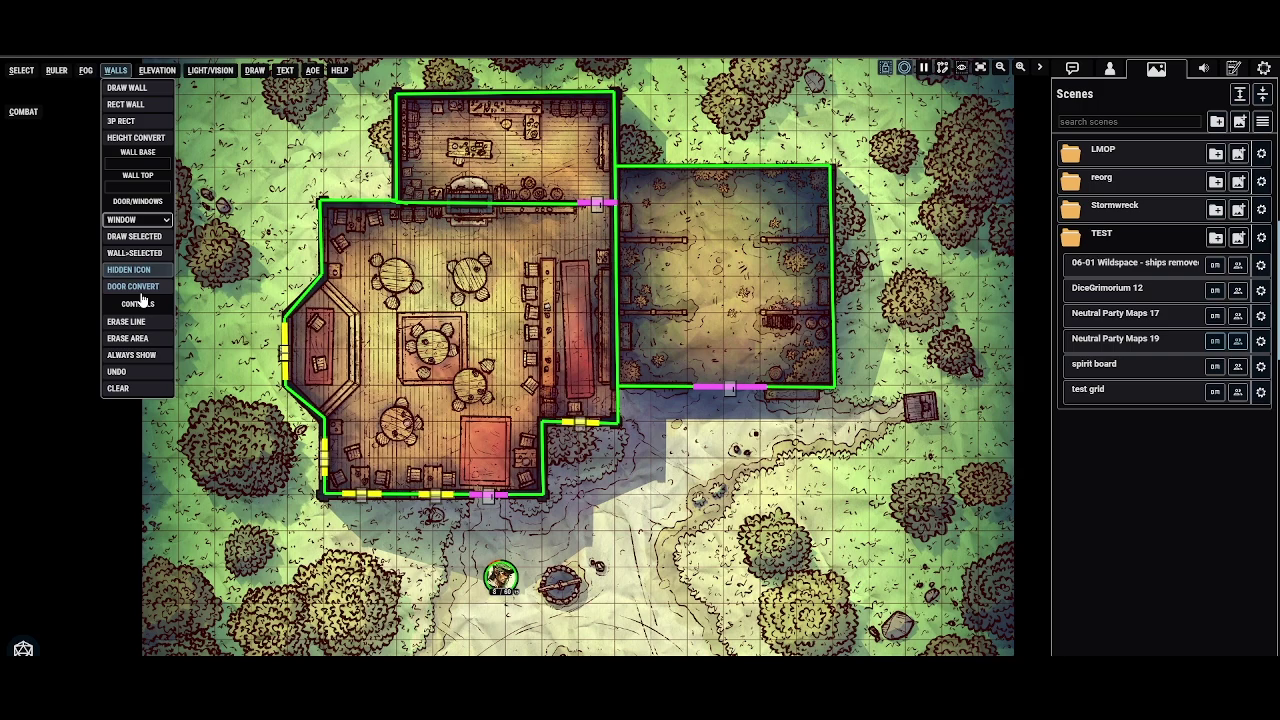
Step: Erase whole wall lines around the main hall's northwest corner with Erase Line, and undo the erasures
click(133, 286)
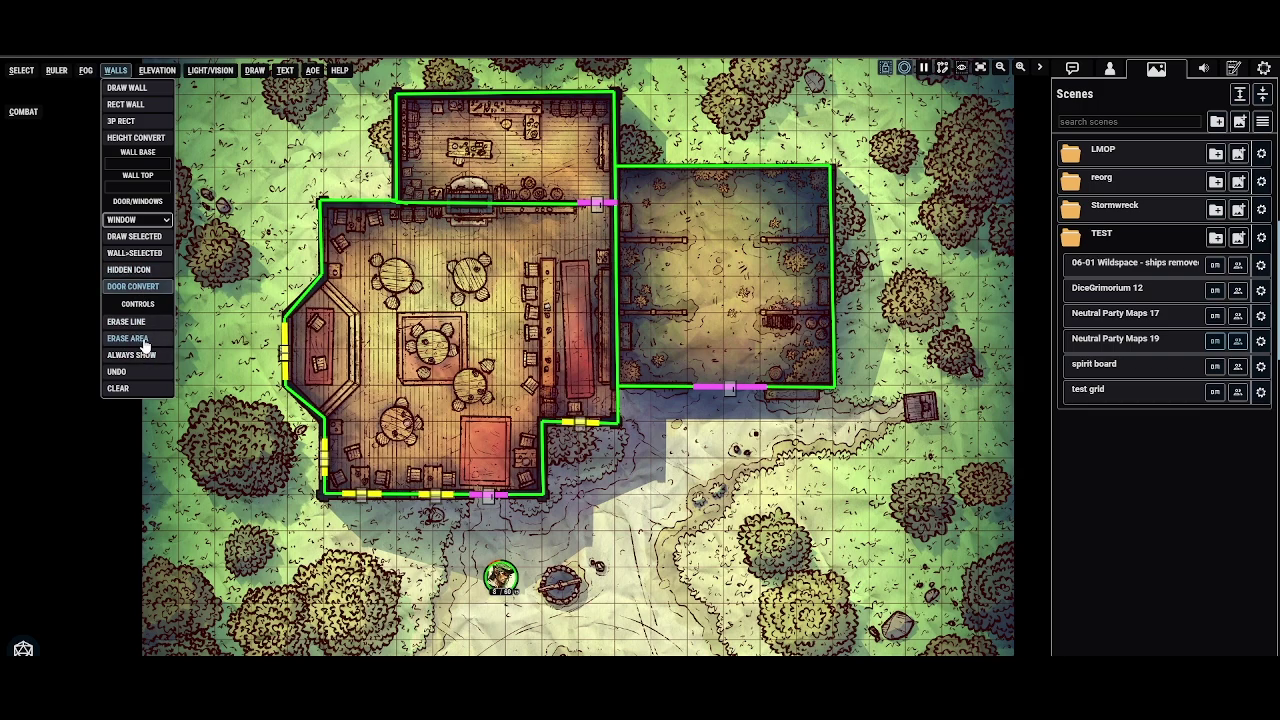
click(128, 321)
drag(288, 172, 359, 246)
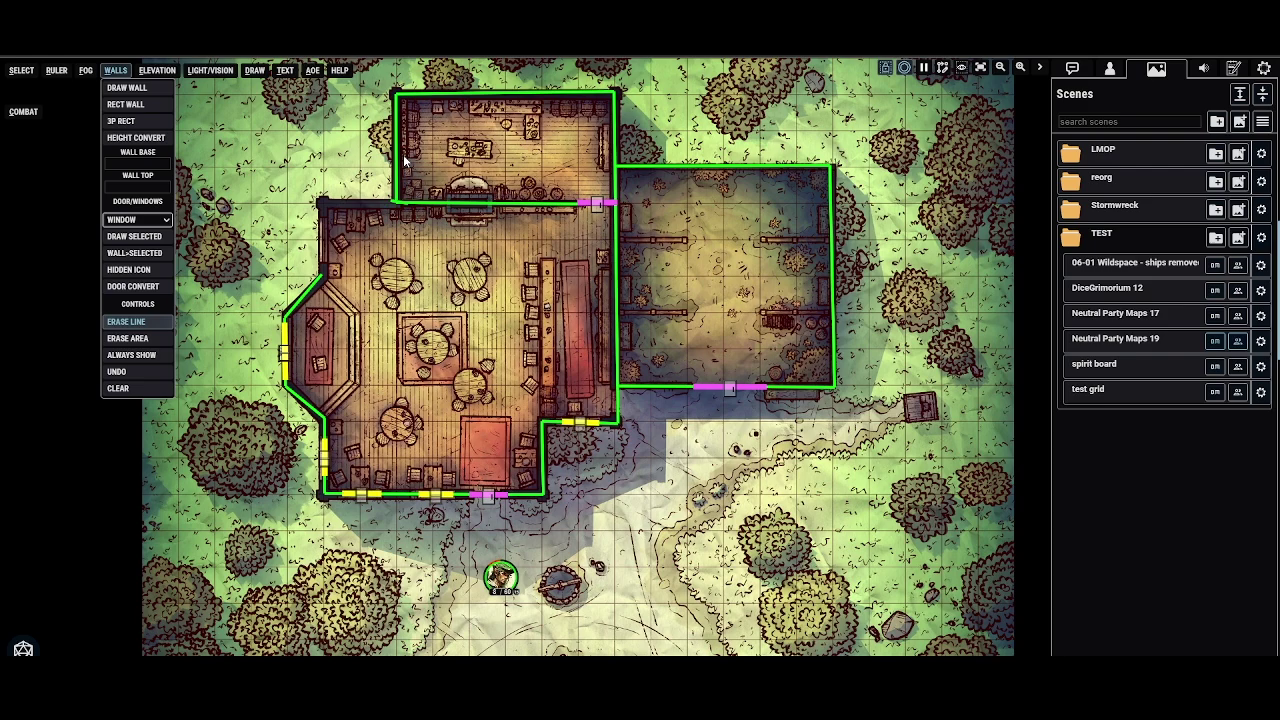
drag(400, 112, 413, 145)
click(129, 371)
click(129, 371)
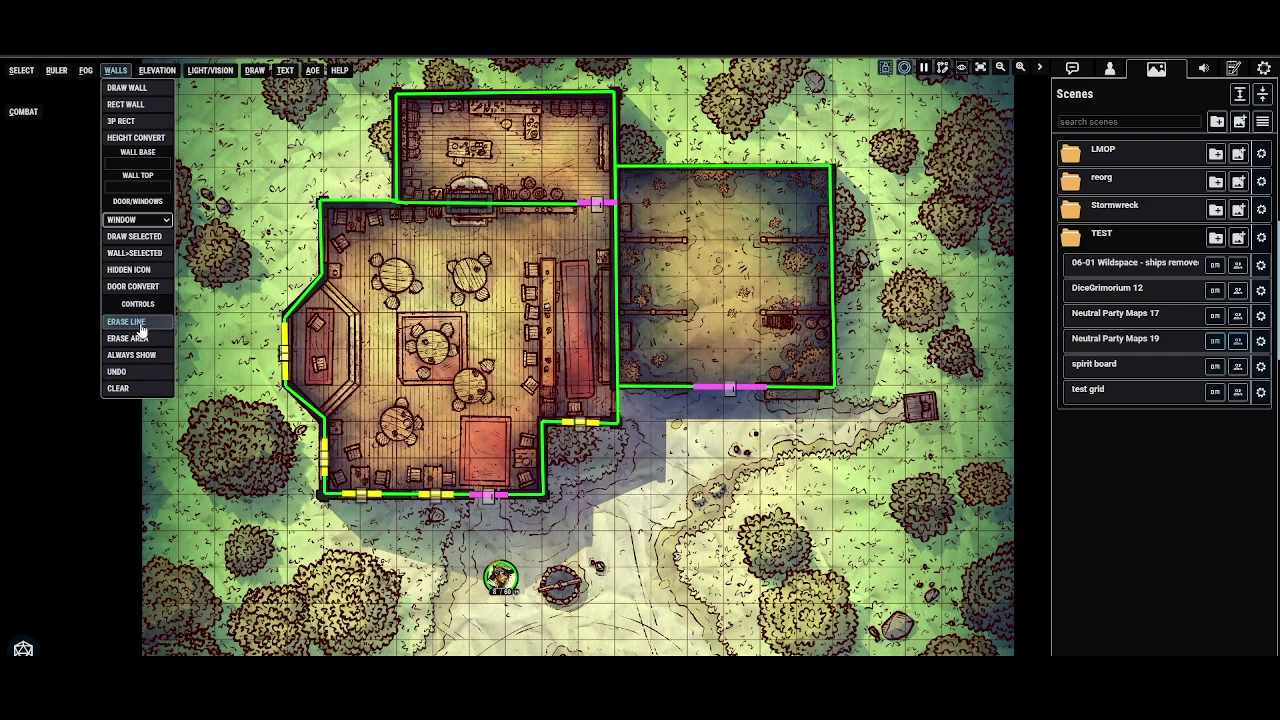
Step: Cut out part of the main hall's north wall with Erase Area, and undo the cut
click(138, 338)
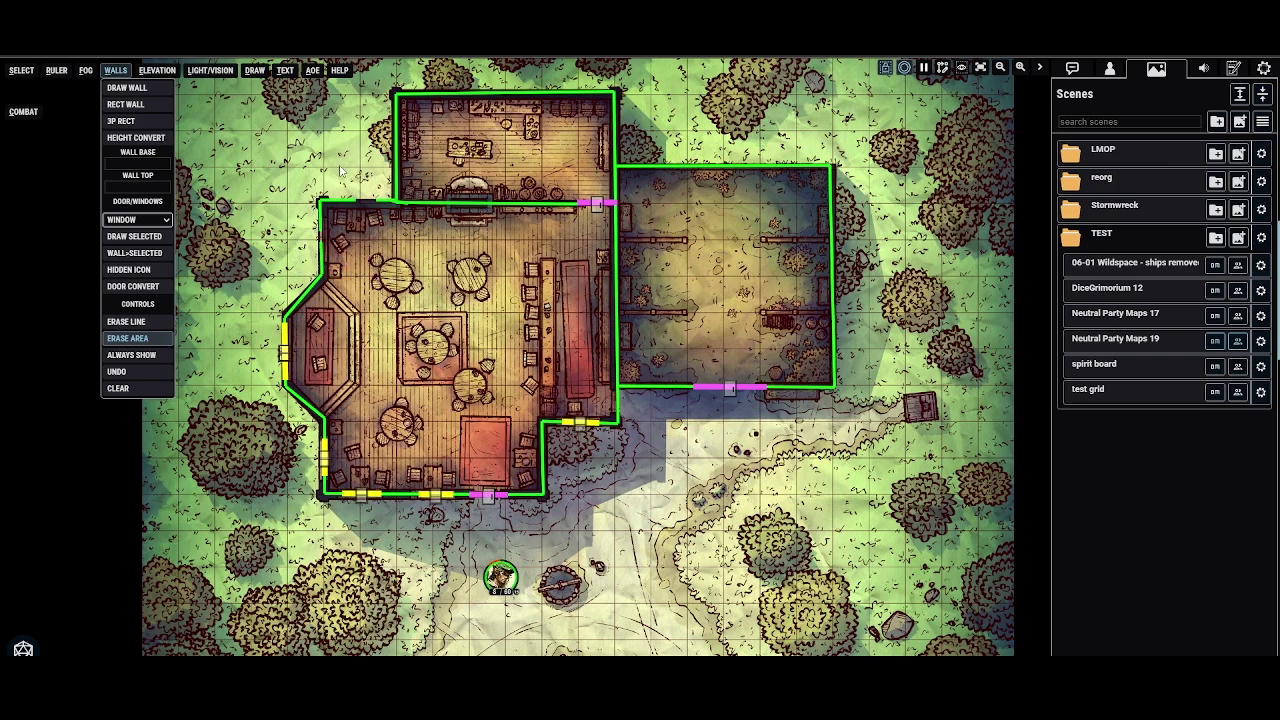
mouse_move(361, 182)
mouse_down()
mouse_move(294, 237)
mouse_move(393, 278)
mouse_up()
click(146, 373)
Step: Preview the walls in Select mode with Always Show on, and turn Always Show off
click(24, 72)
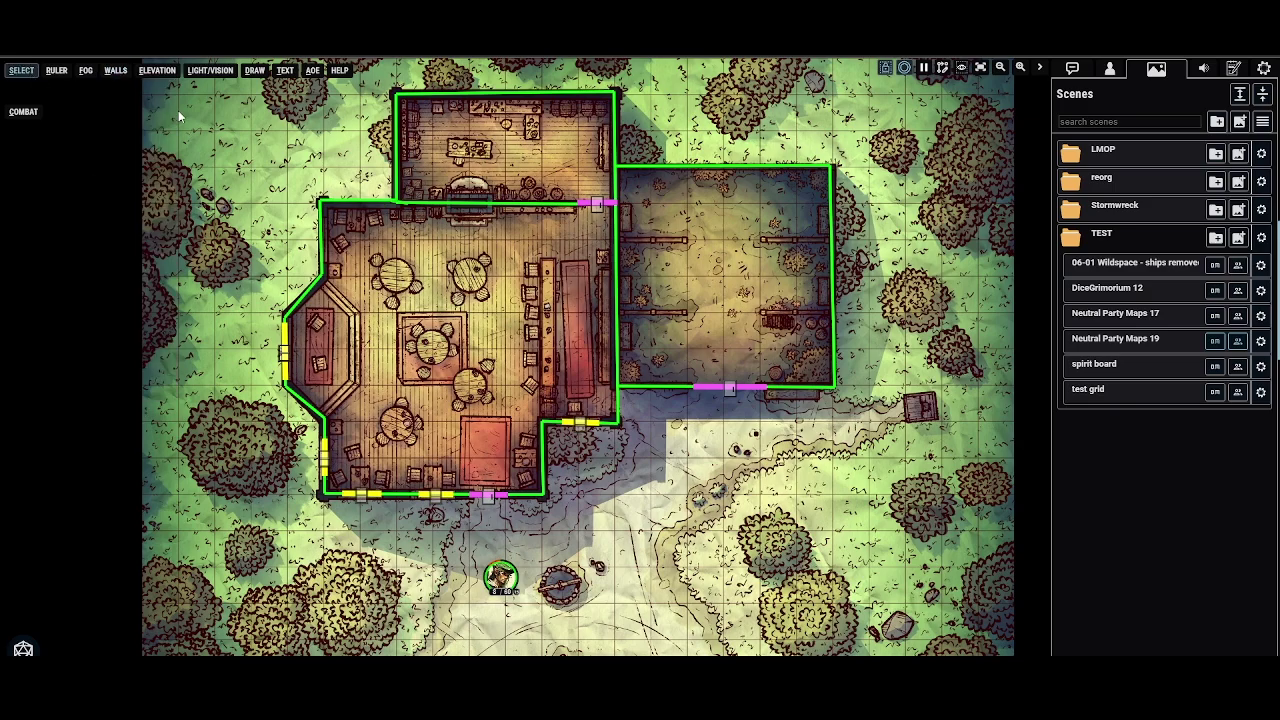
drag(243, 214, 217, 268)
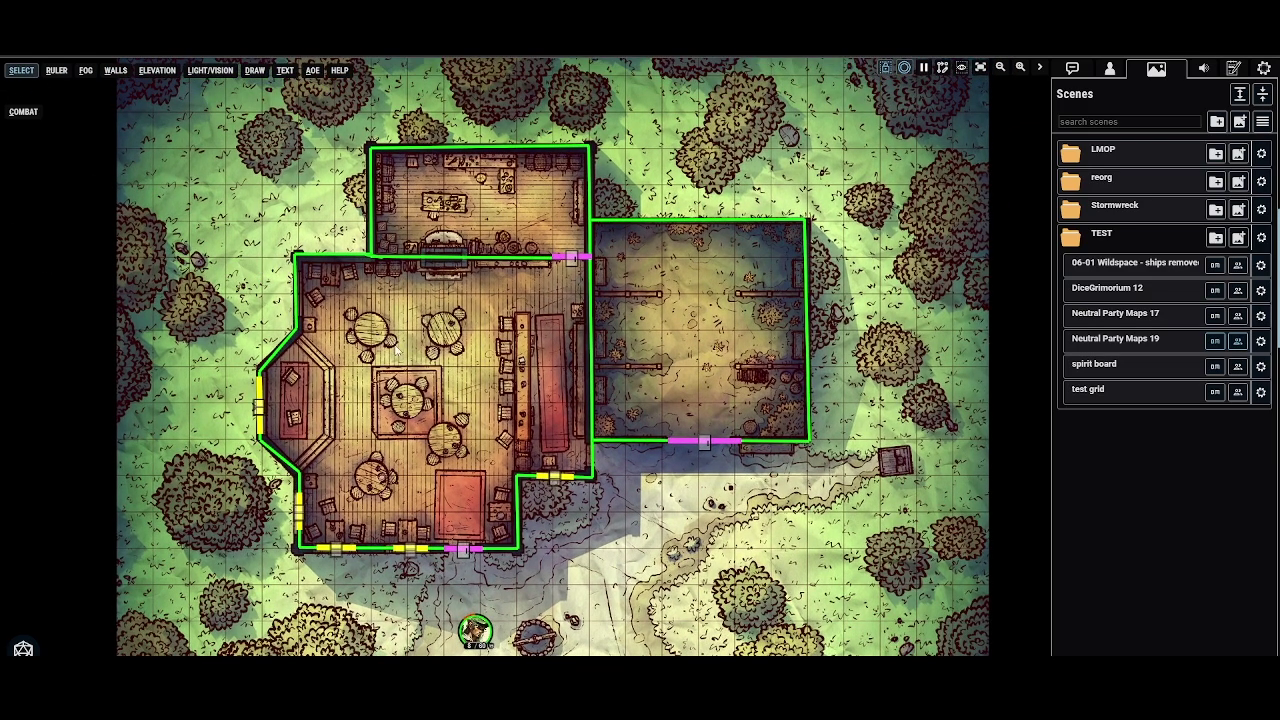
click(115, 70)
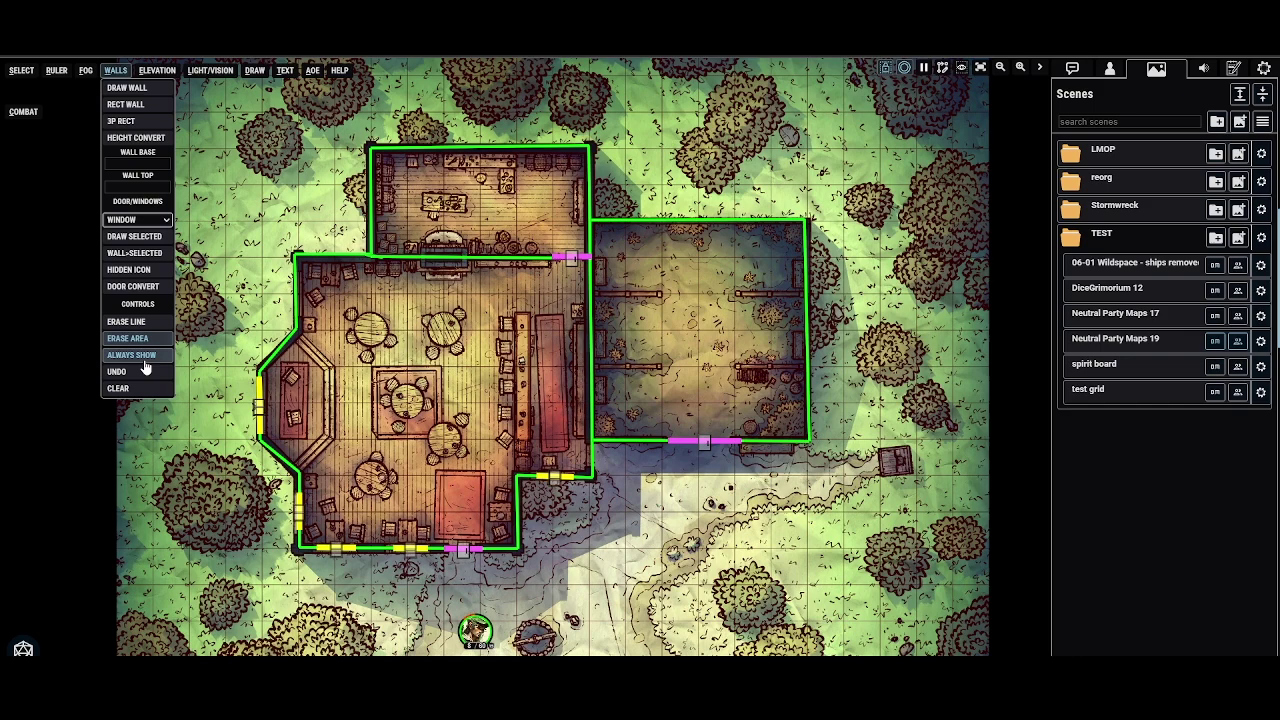
click(30, 69)
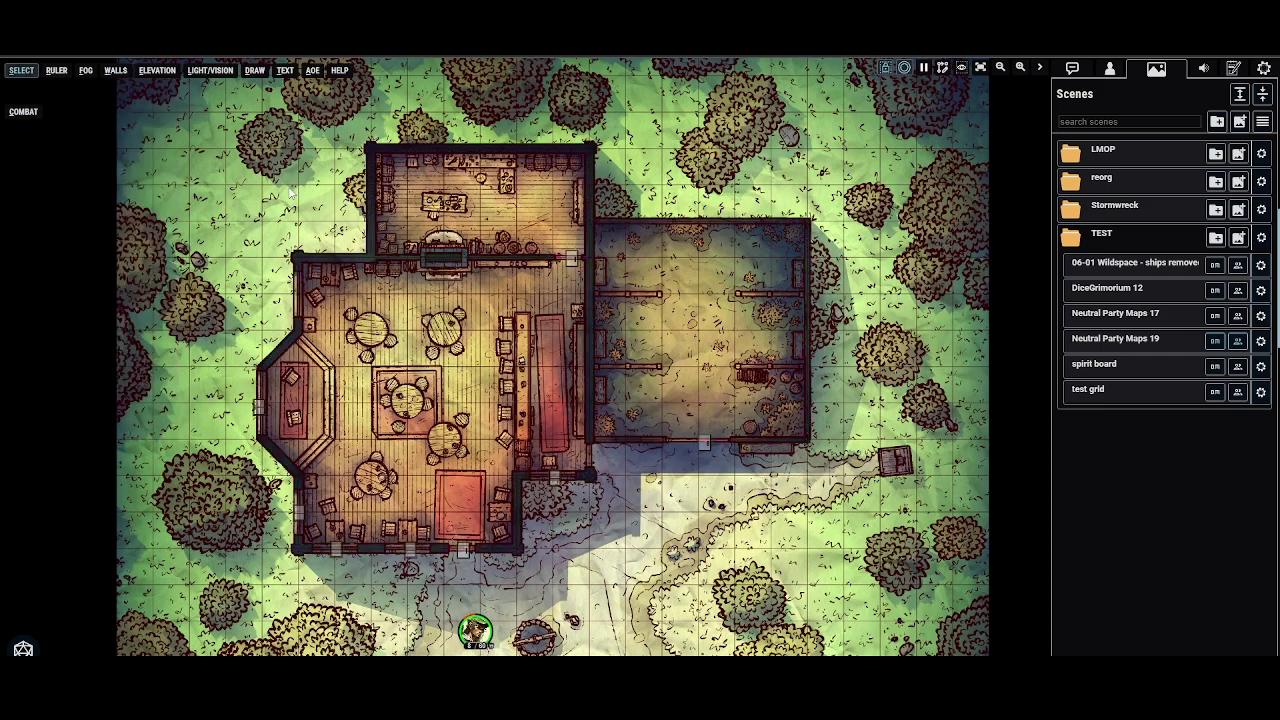
Step: Draw a three-point rectangle wall over the grass southeast of the tavern, and undo it
click(174, 76)
click(116, 70)
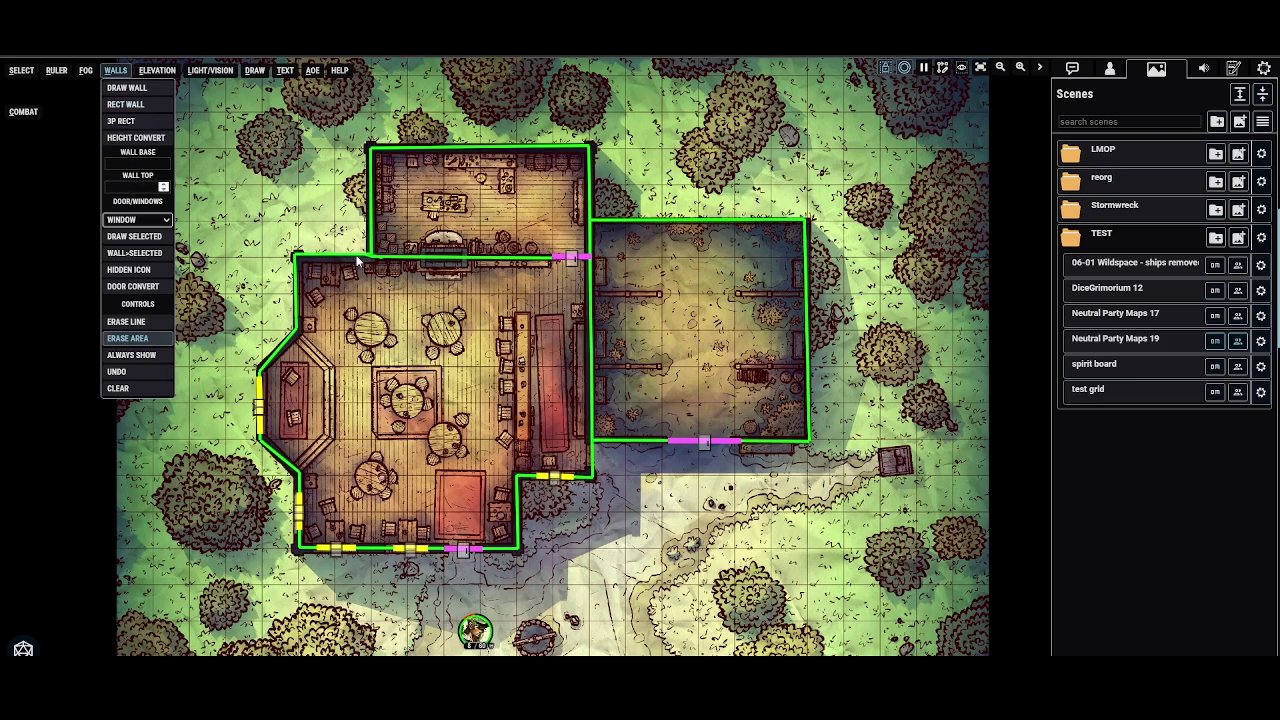
drag(449, 406, 475, 414)
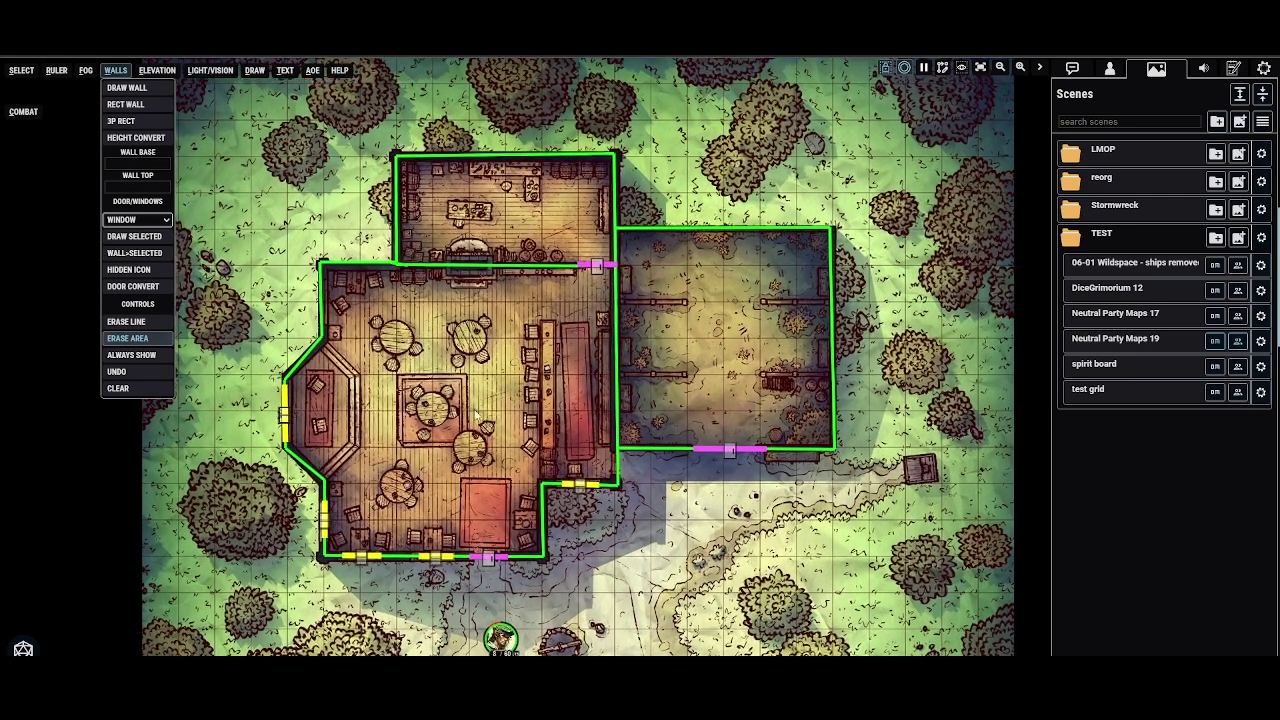
click(134, 125)
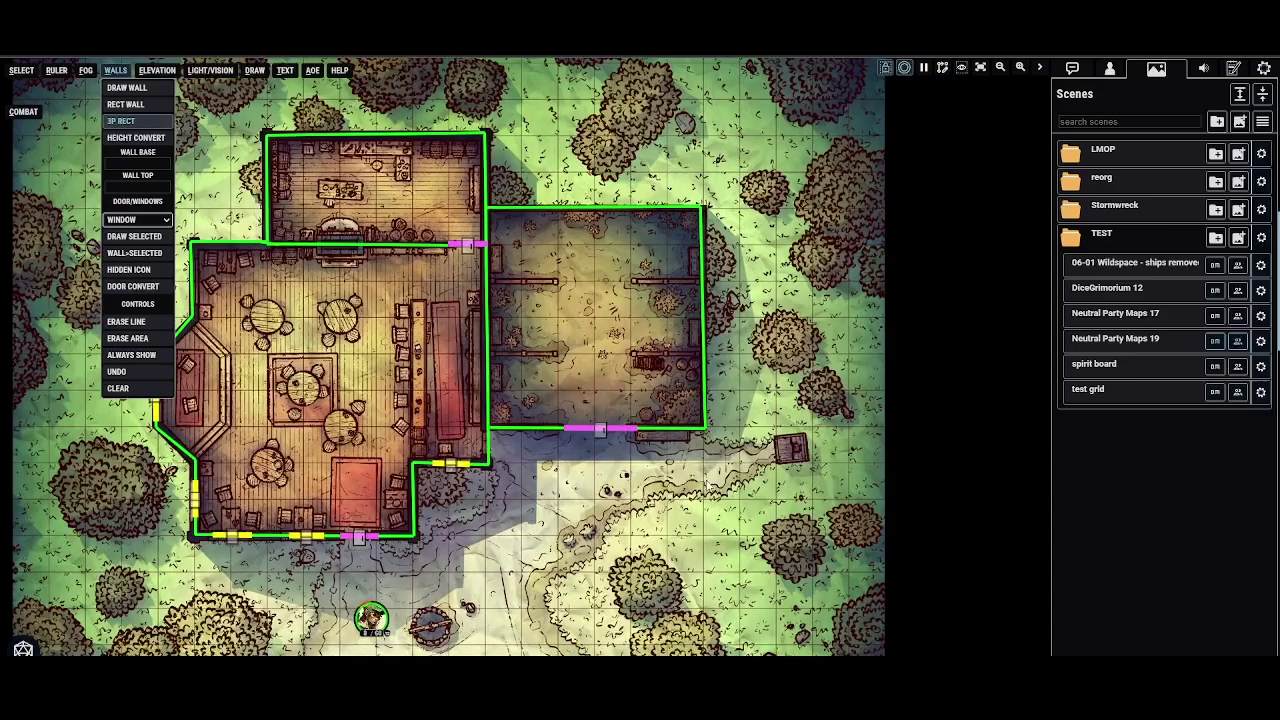
drag(499, 537, 471, 408)
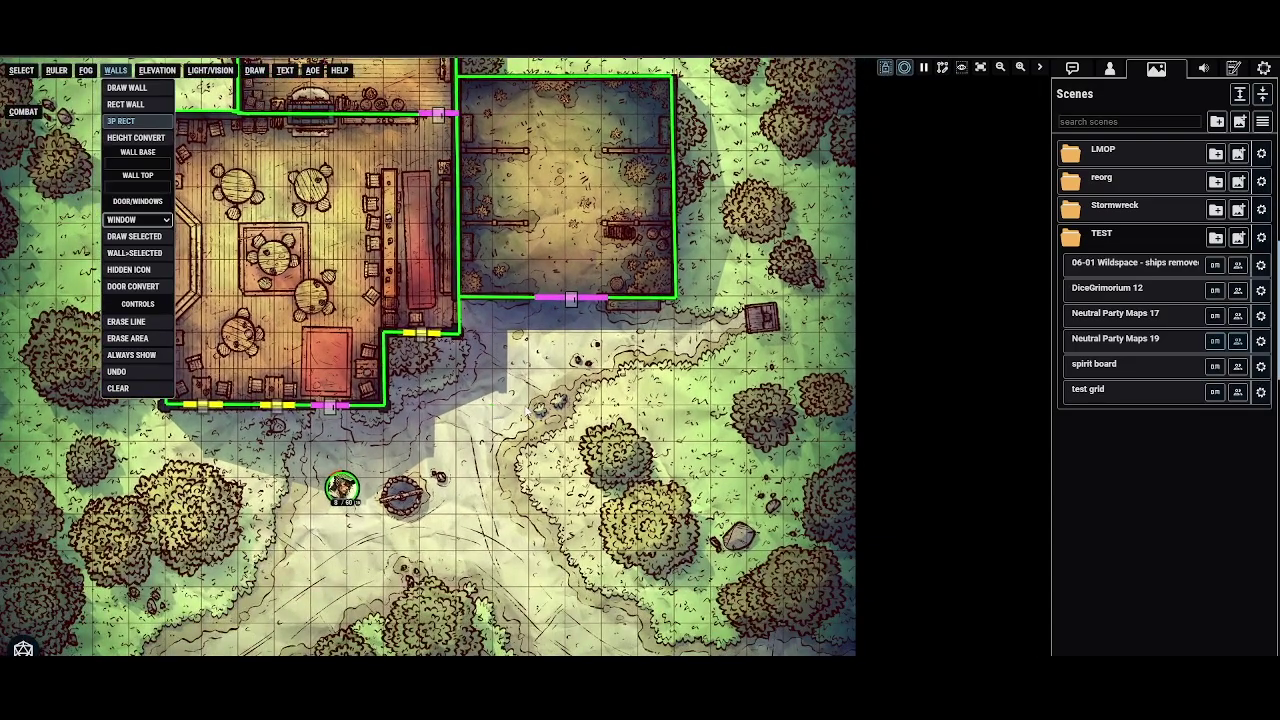
click(491, 404)
click(677, 404)
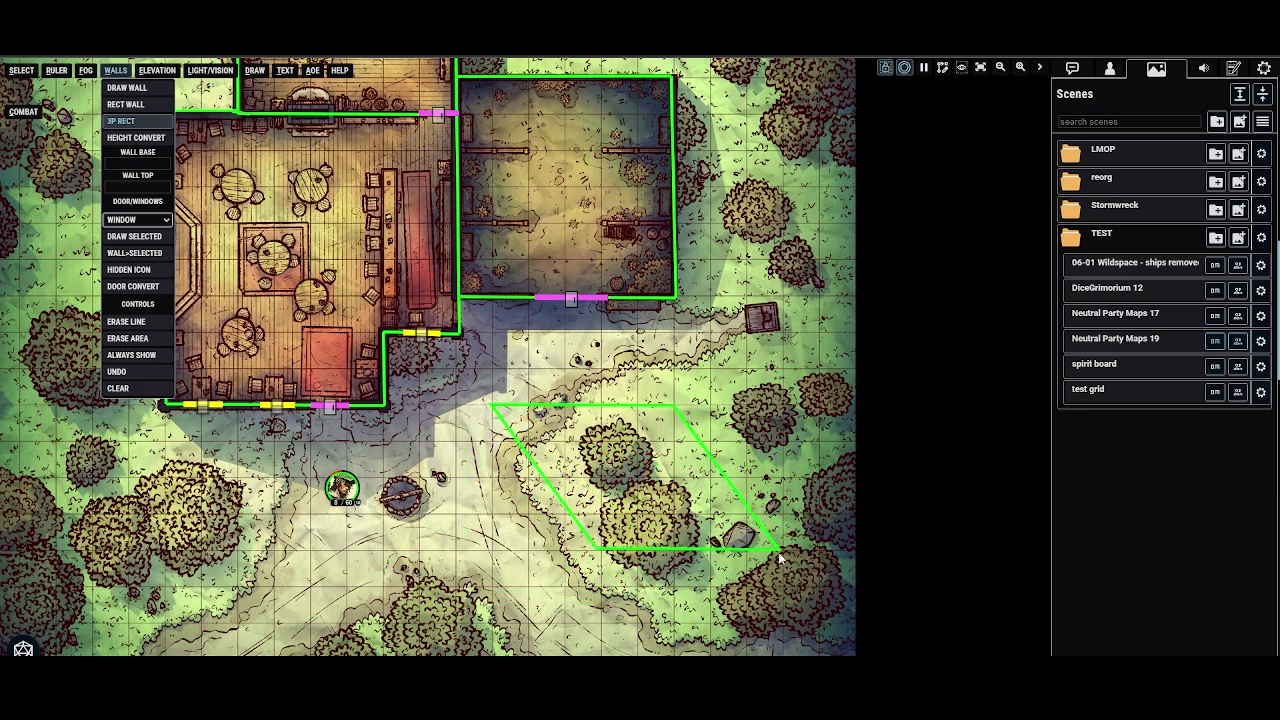
click(677, 515)
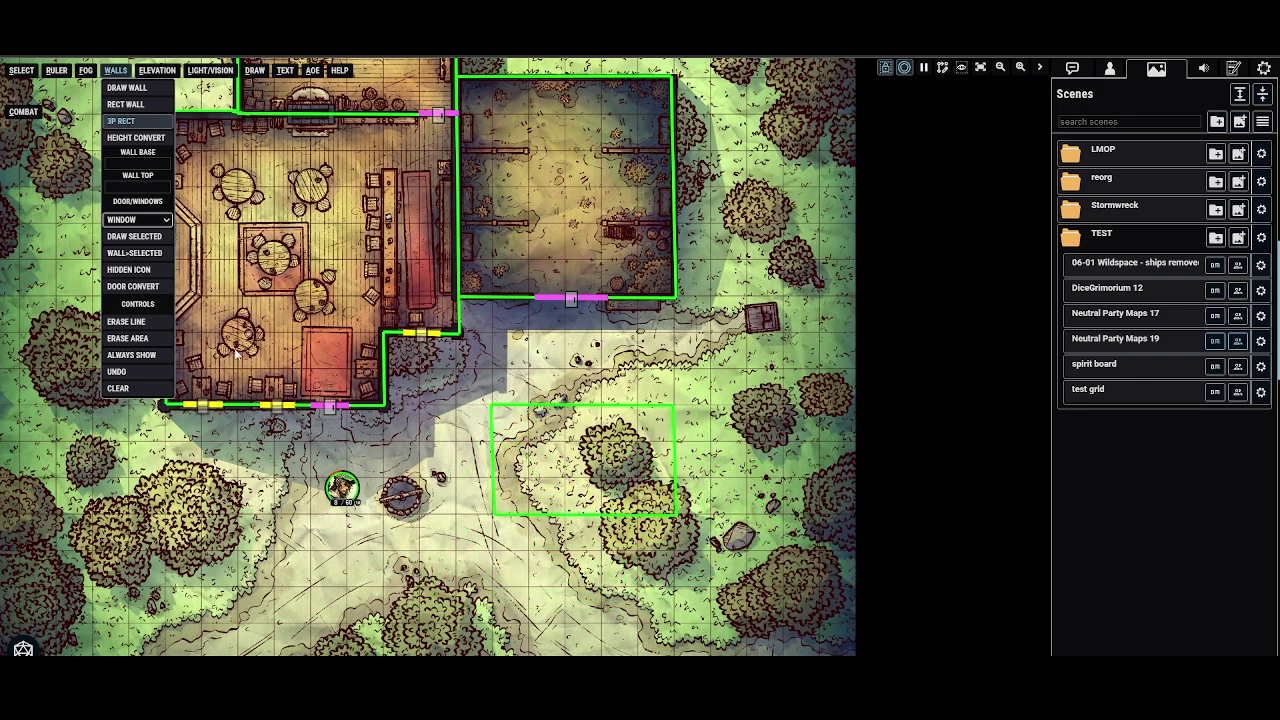
click(145, 371)
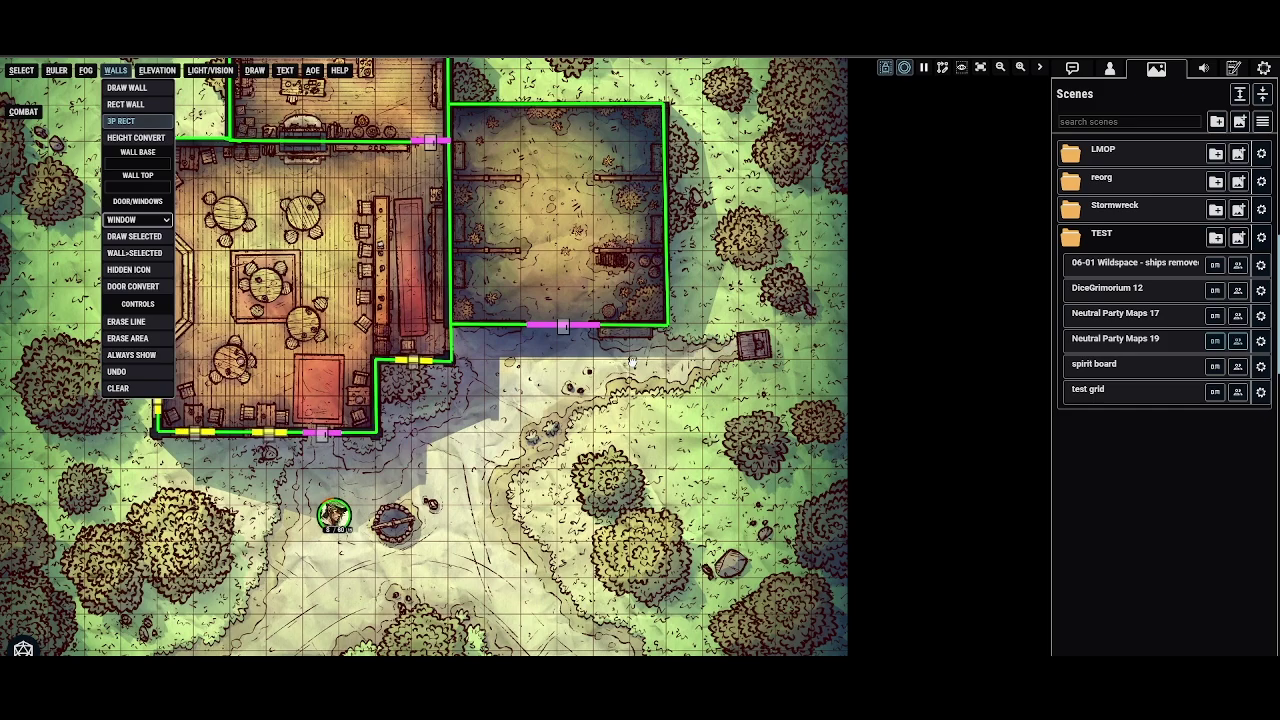
Step: Draw a rectangular wall around the two trees southeast of the tavern with Rect Wall, and undo it
drag(632, 363, 638, 387)
click(148, 105)
drag(648, 480, 604, 376)
drag(475, 312, 687, 483)
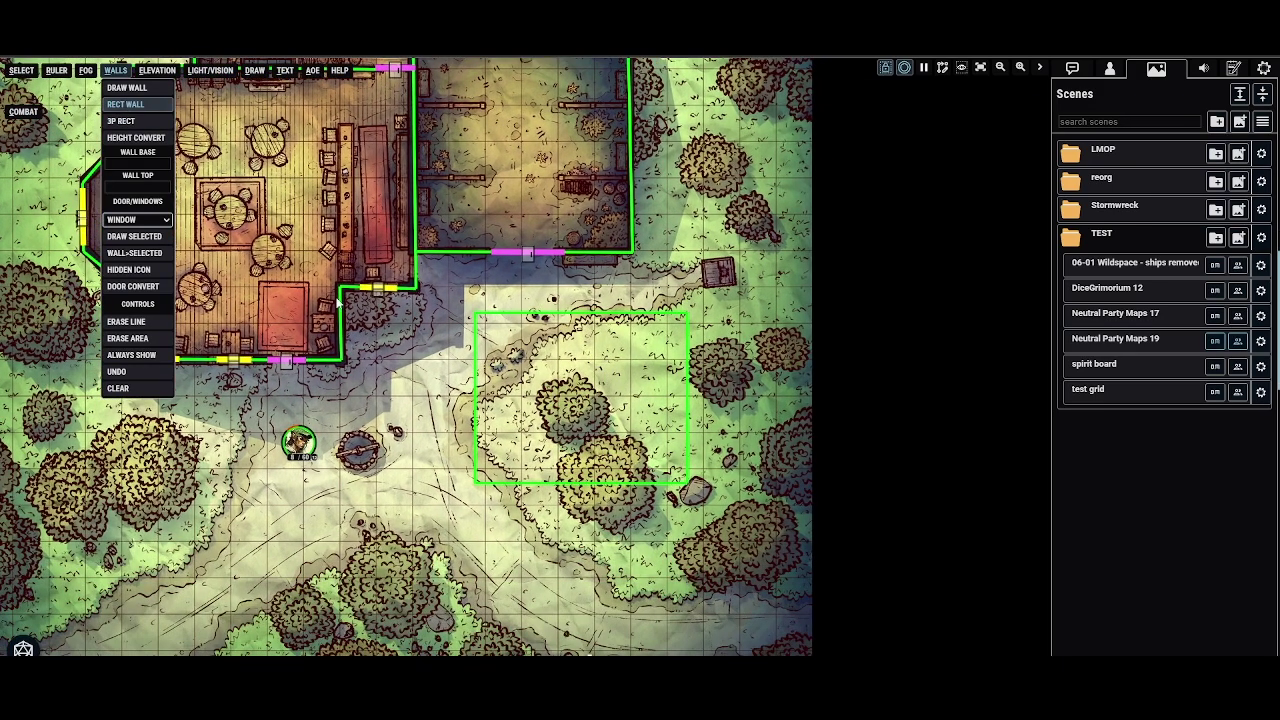
click(134, 371)
drag(566, 278, 702, 396)
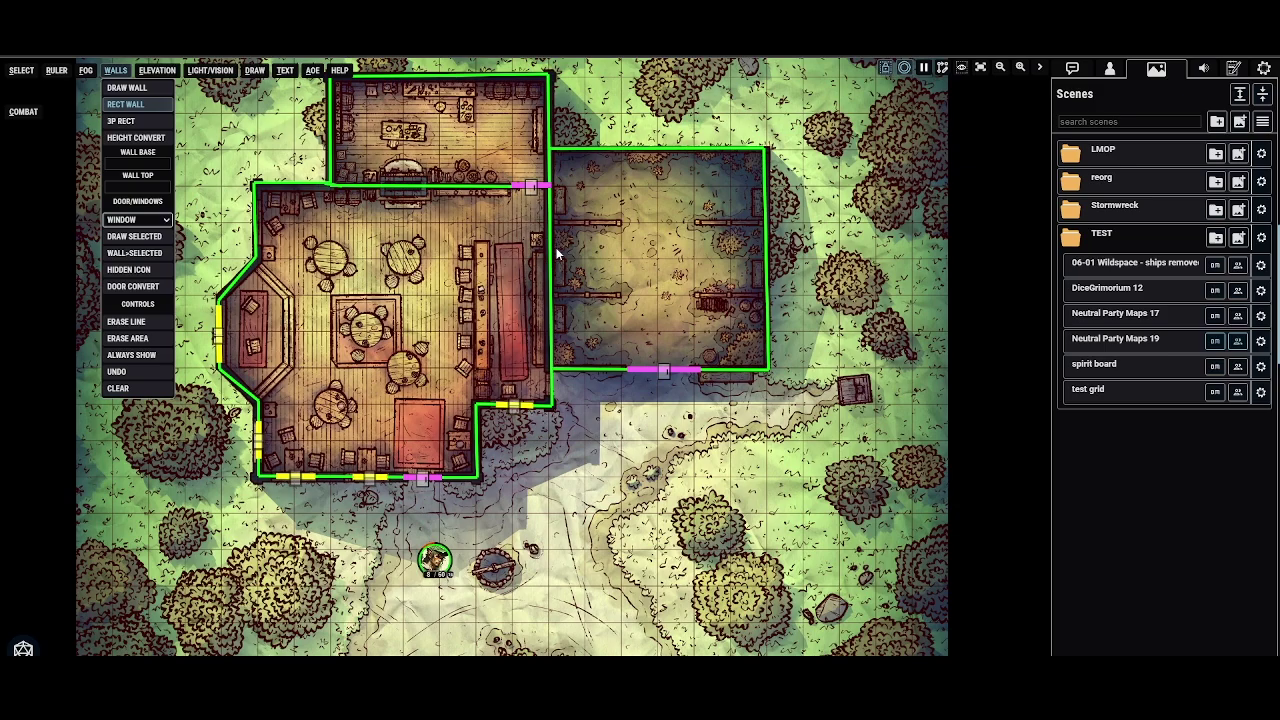
Step: Set the Line of Sight/Darkness Opacity of the Neutral Party Maps 19 scene to 100 and save the scene settings
drag(647, 328, 685, 370)
click(31, 71)
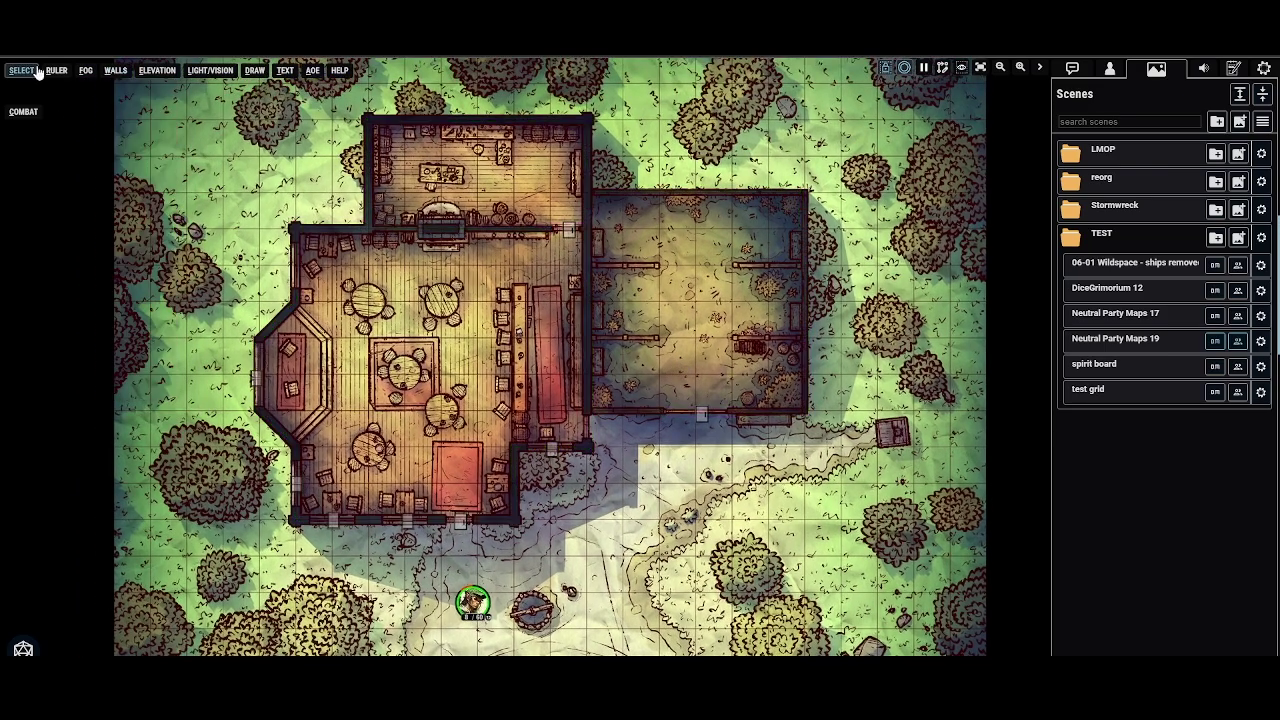
click(1260, 340)
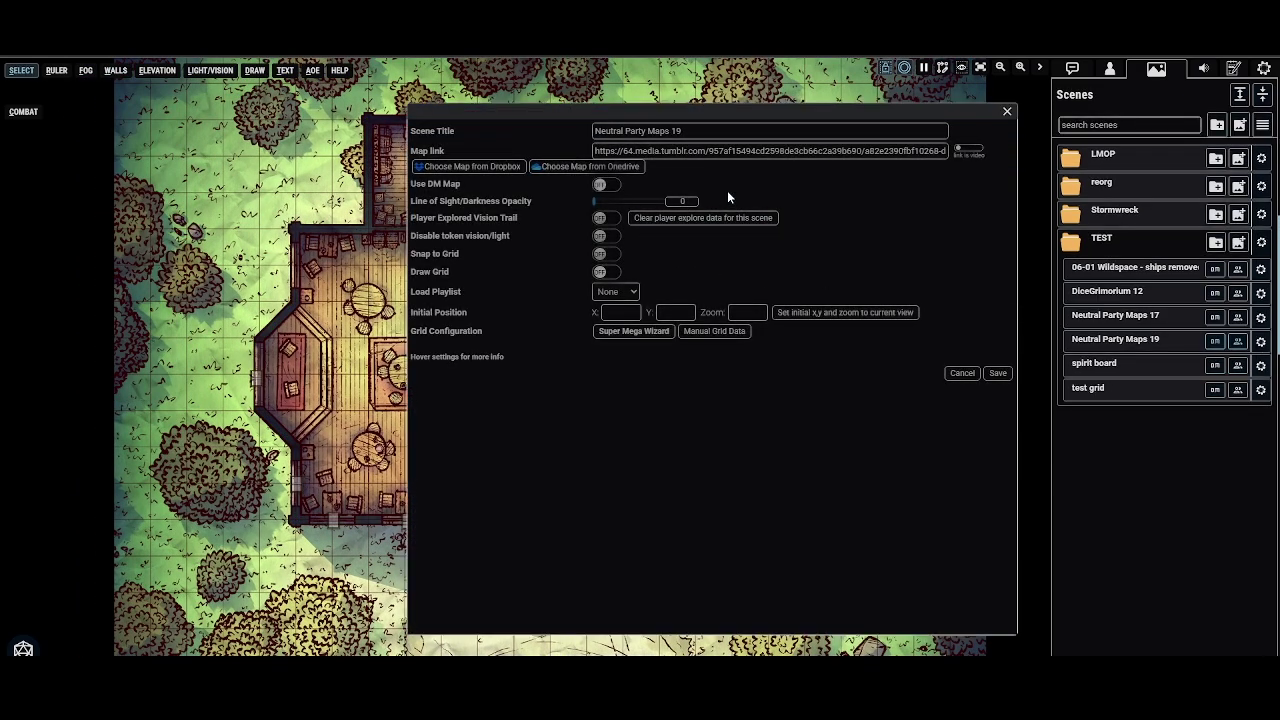
drag(594, 207, 700, 198)
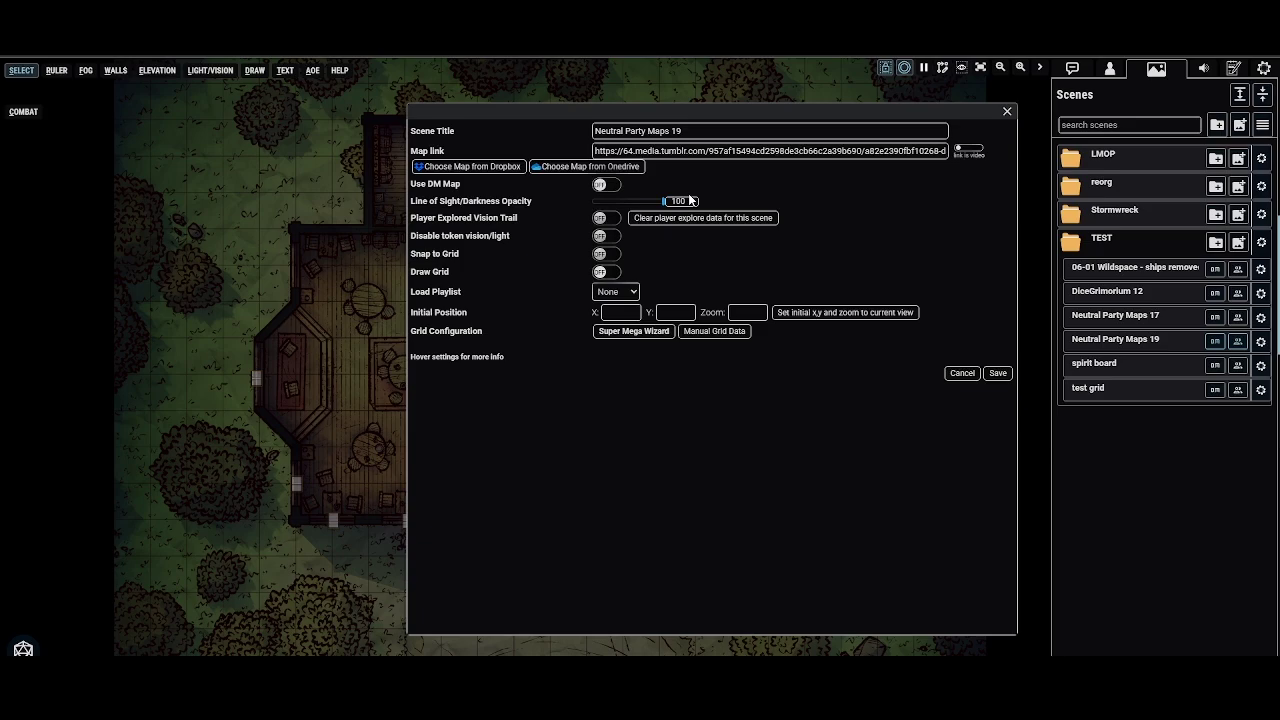
mouse_move(688, 202)
click(998, 374)
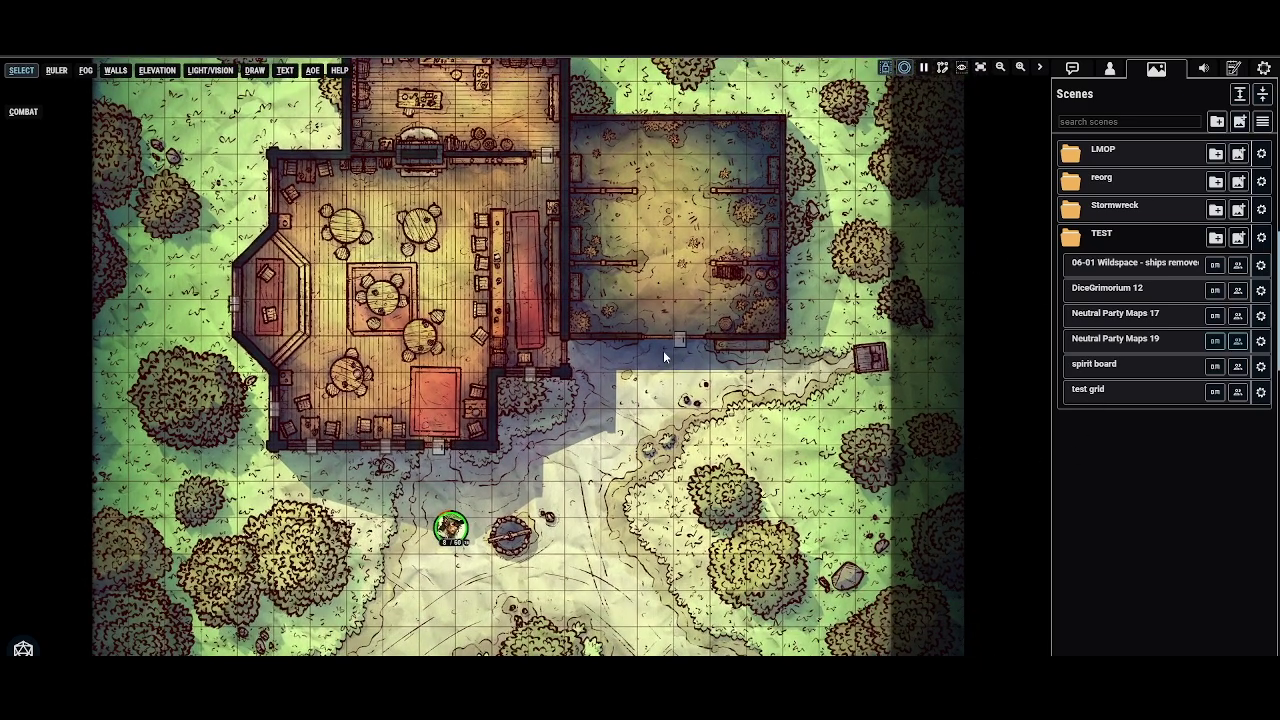
Step: Select the player token south of the tavern and turn on the display of the selected token's vision
scroll(650, 308, down, 1)
mouse_move(638, 335)
mouse_down()
mouse_move(640, 369)
mouse_move(639, 353)
mouse_up()
drag(475, 520, 473, 521)
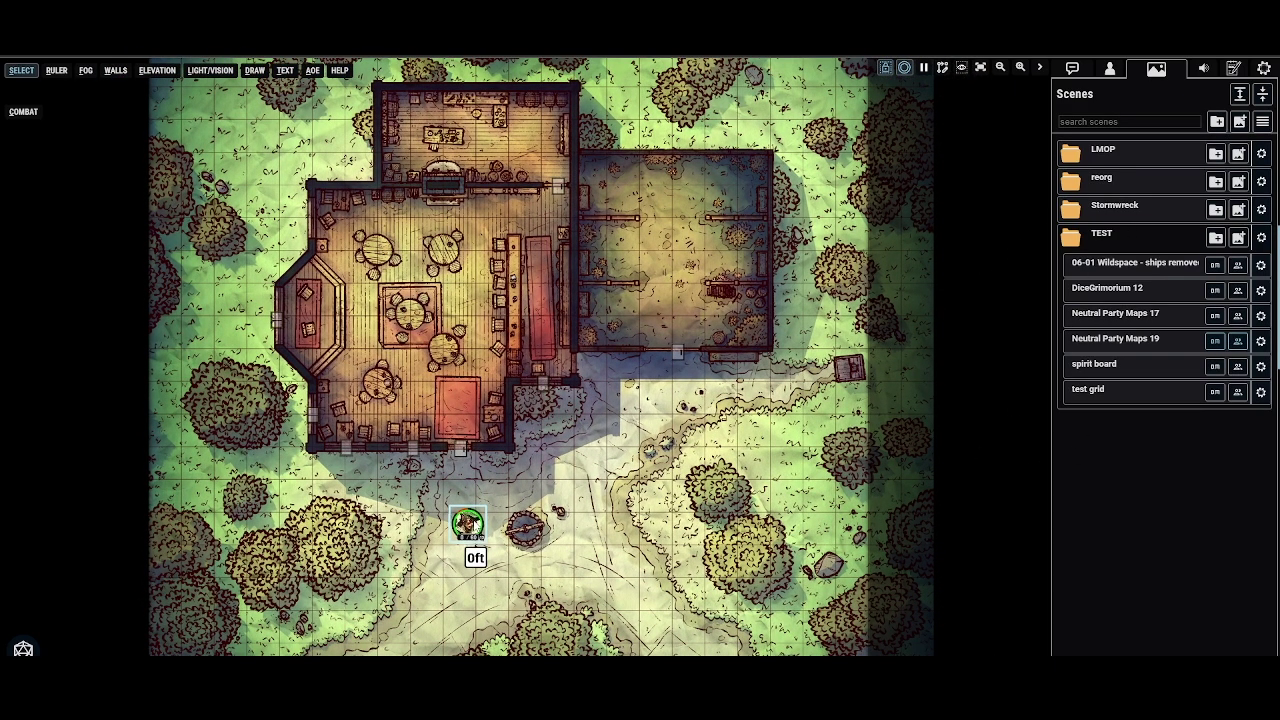
click(961, 67)
drag(571, 566, 578, 466)
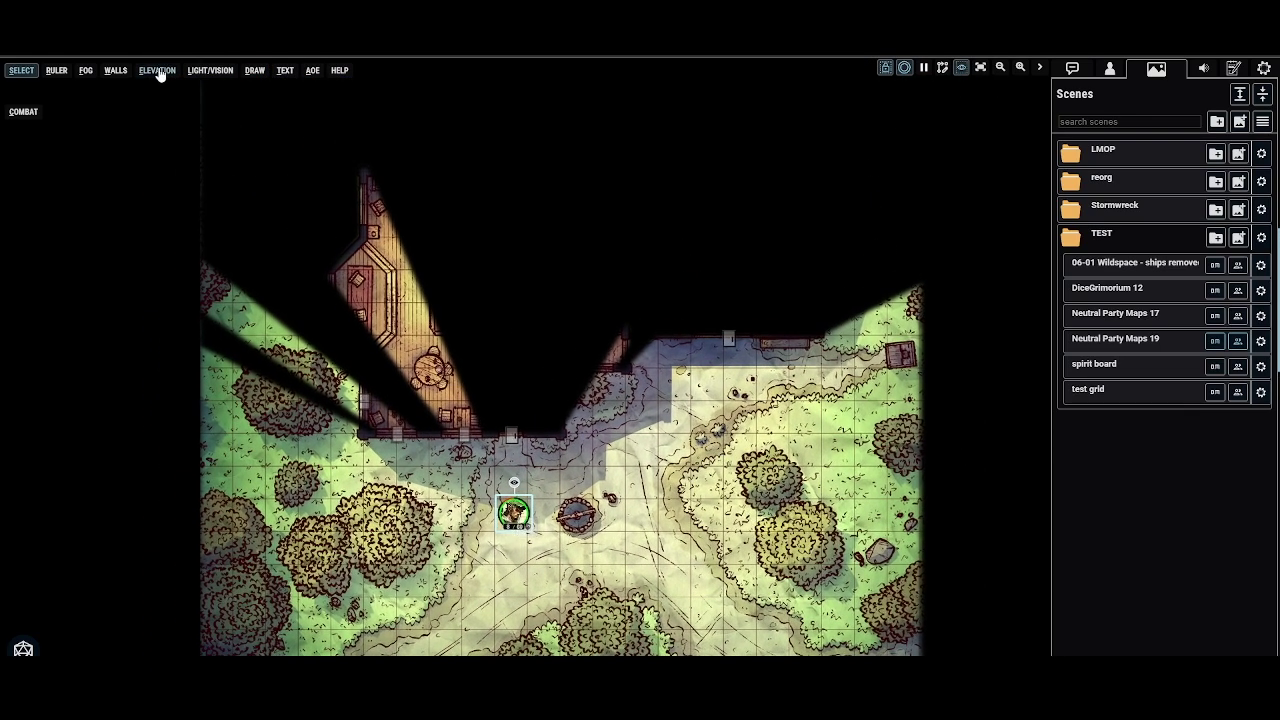
Step: Delete all drawn light from the scene and check what the player token sees without it
click(222, 72)
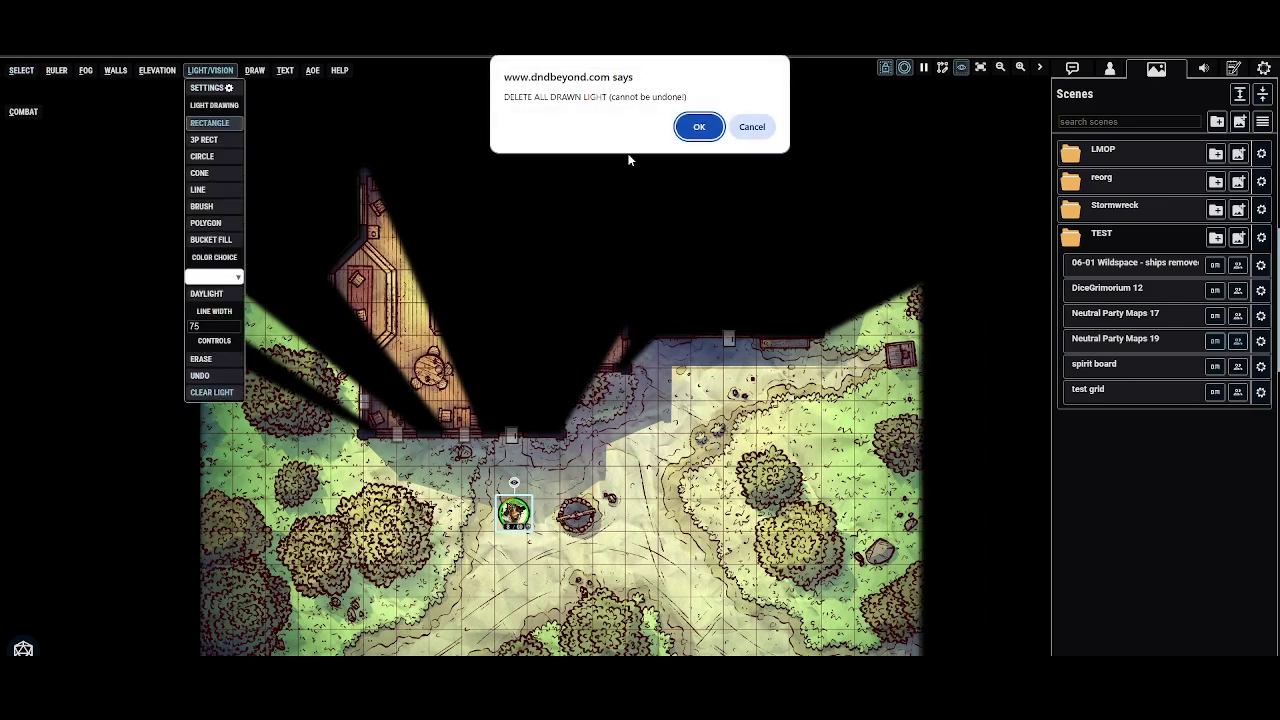
click(699, 126)
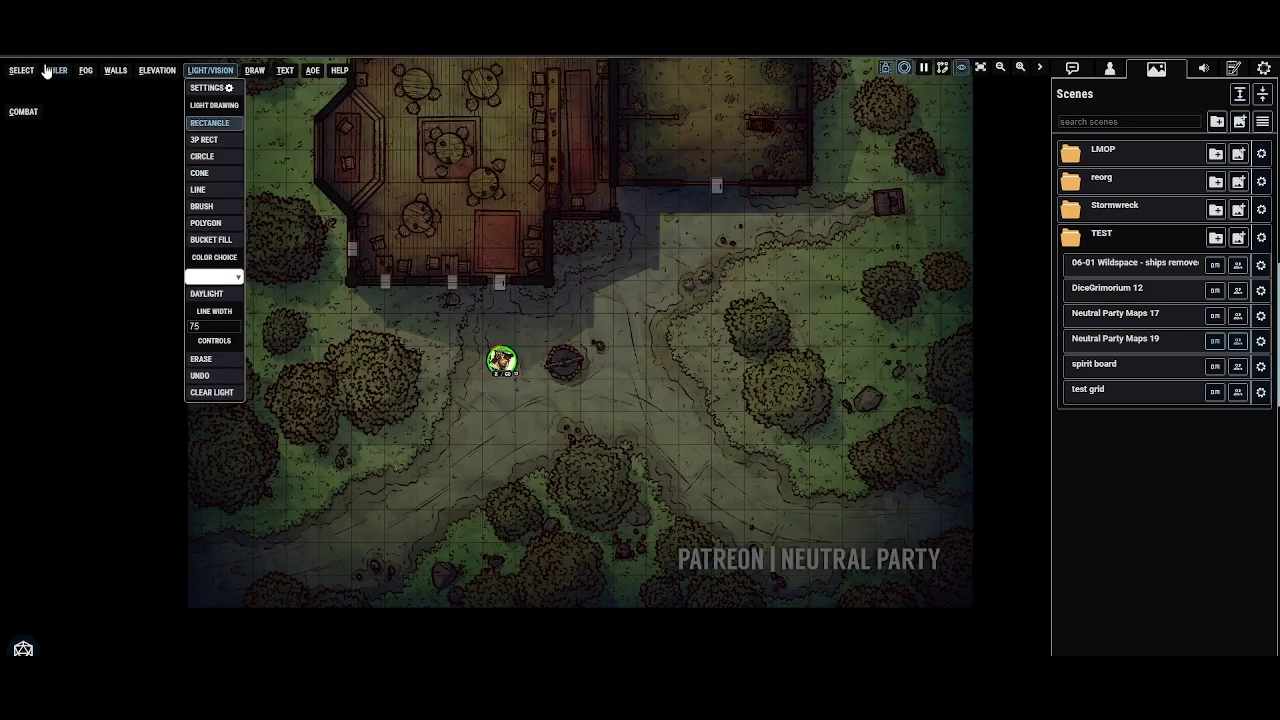
click(21, 70)
click(501, 360)
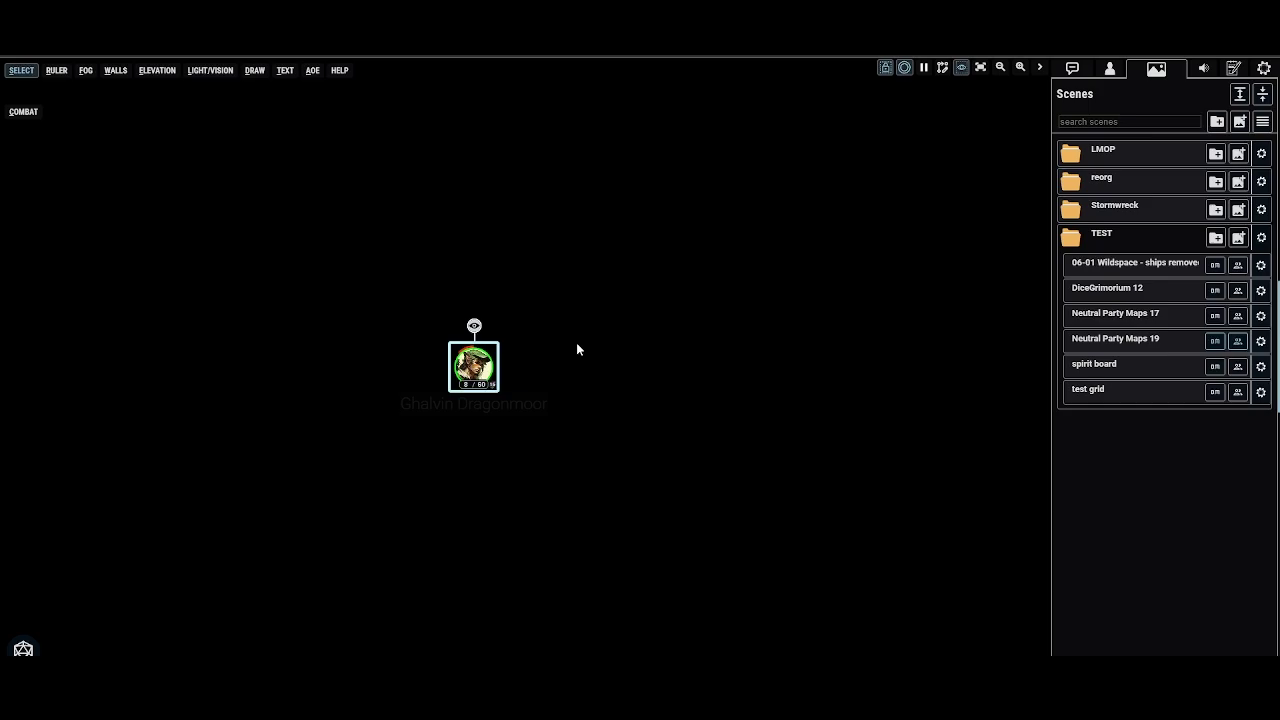
key(Right)
click(686, 336)
Step: Draw a rectangular light over the entire map with Daylight enabled
scroll(691, 296, down, 6)
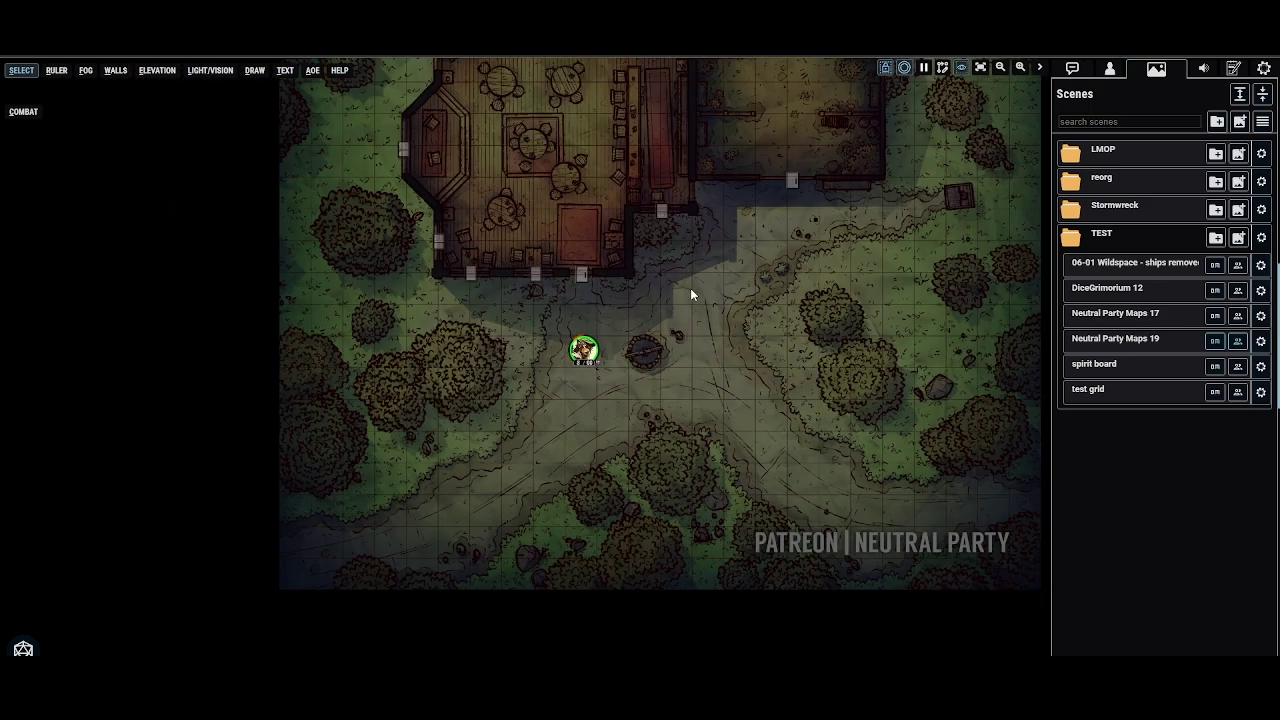
drag(714, 312, 596, 442)
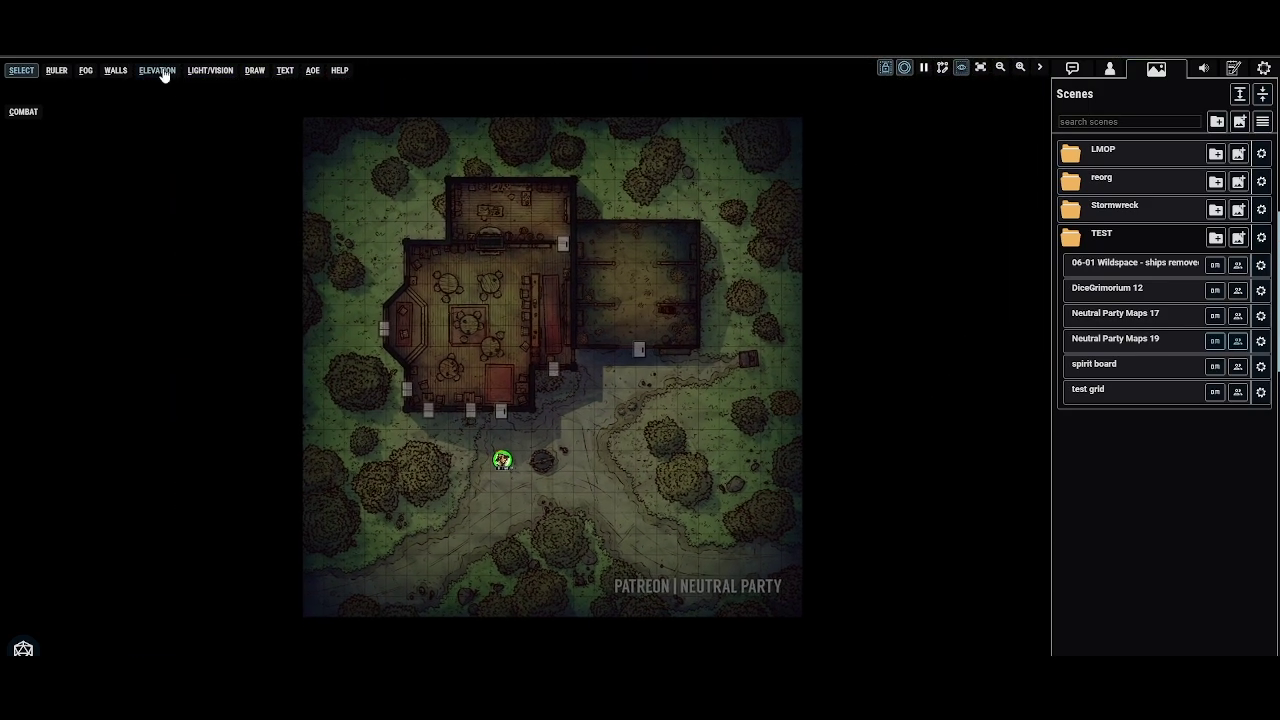
click(218, 72)
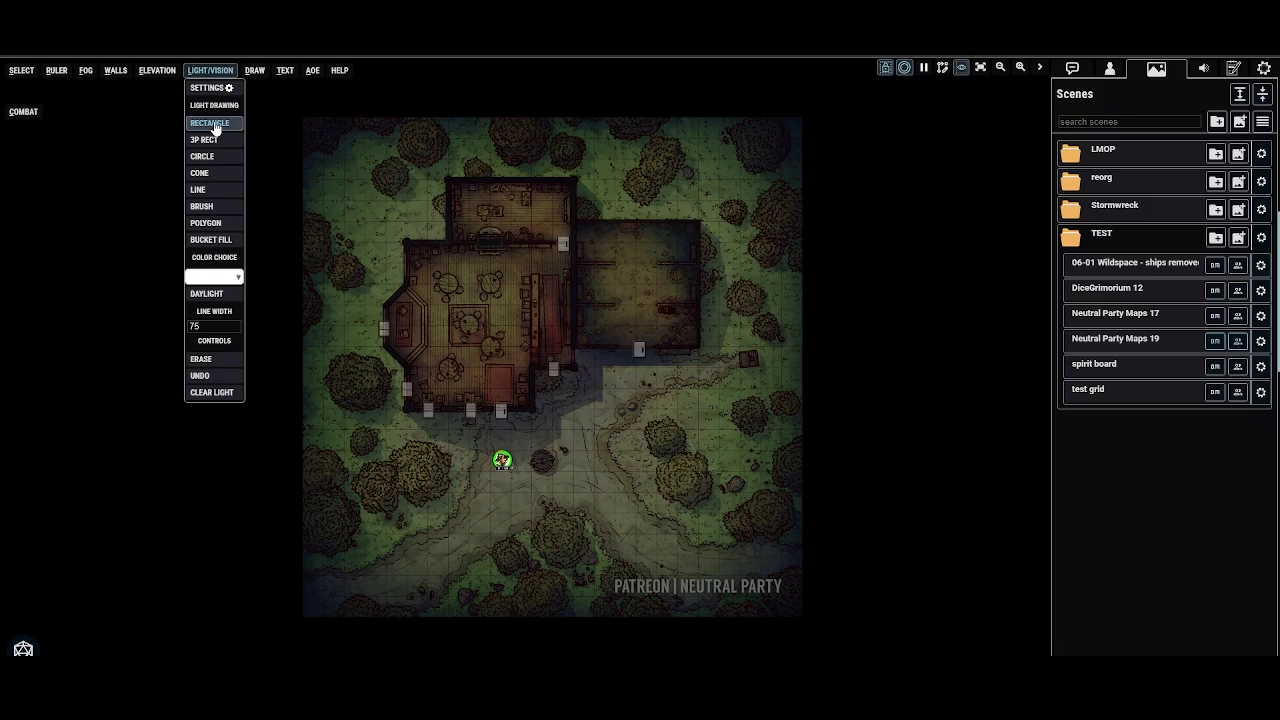
click(206, 293)
drag(302, 117, 808, 622)
scroll(638, 394, up, 1)
drag(638, 393, 662, 351)
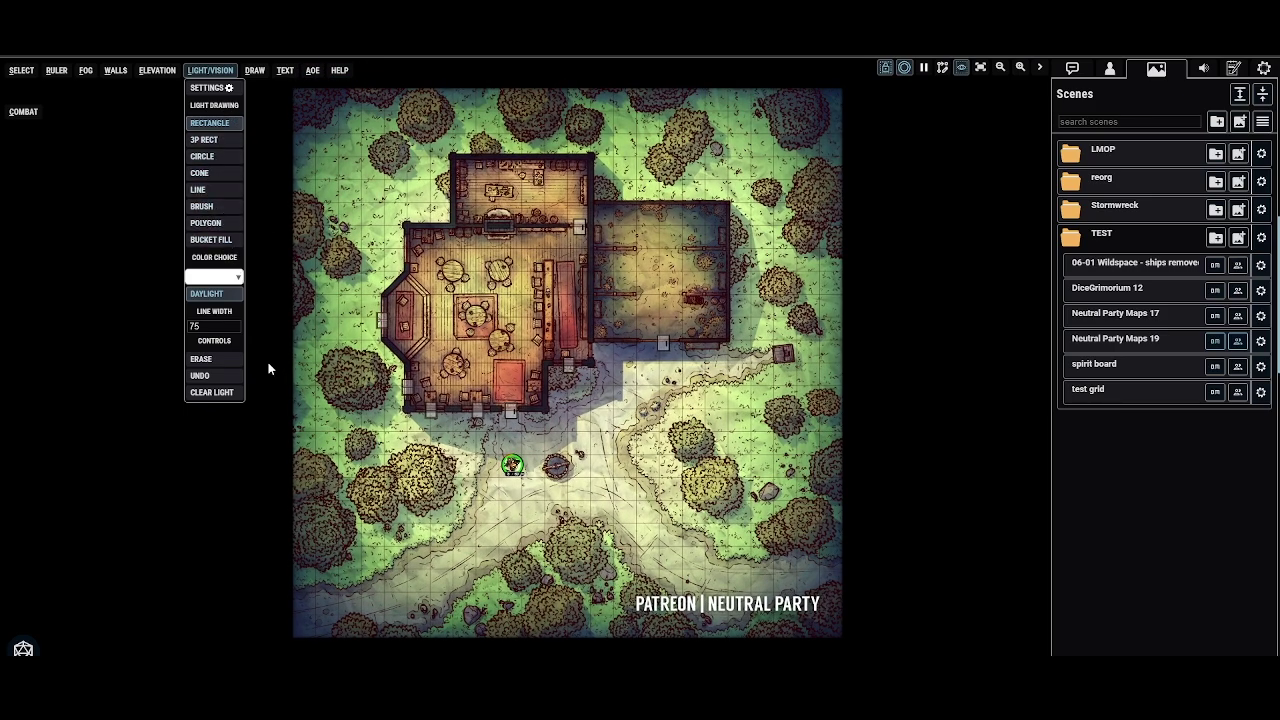
Step: Erase the drawn light over the tavern's main hall, including the bar area and the southern seating
drag(585, 424, 587, 368)
scroll(594, 446, up, 3)
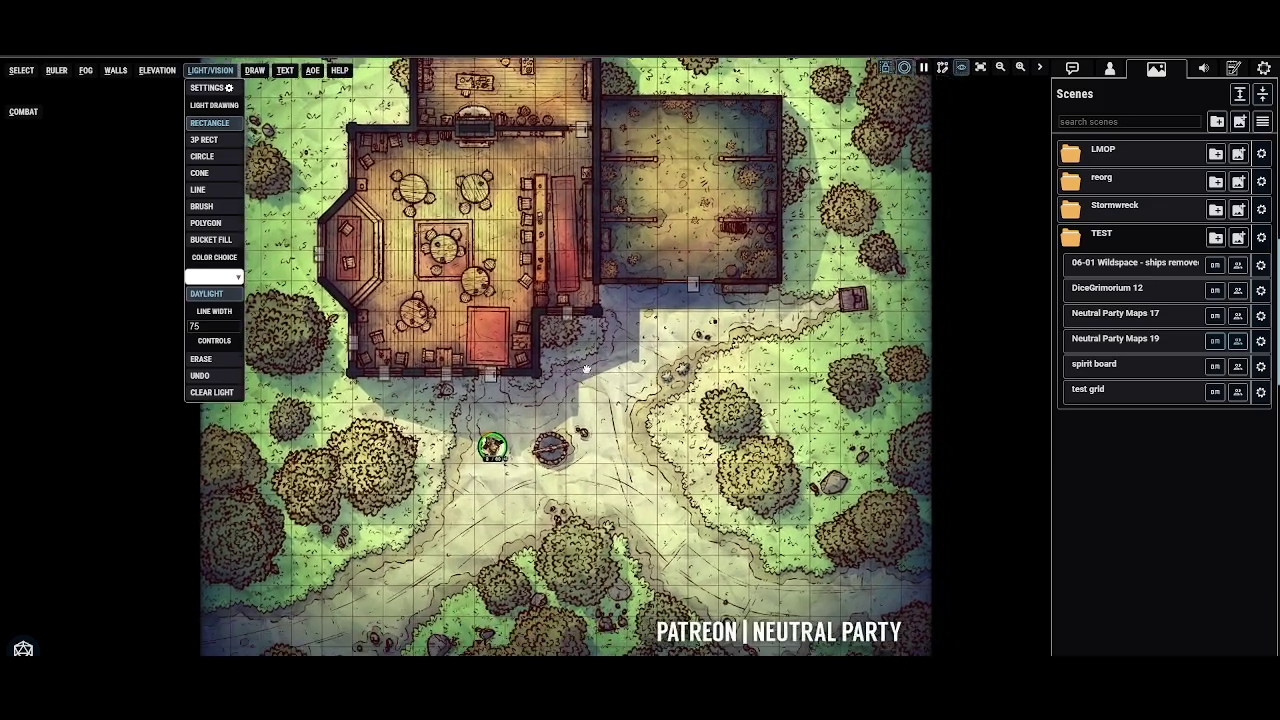
click(202, 358)
drag(445, 292, 481, 246)
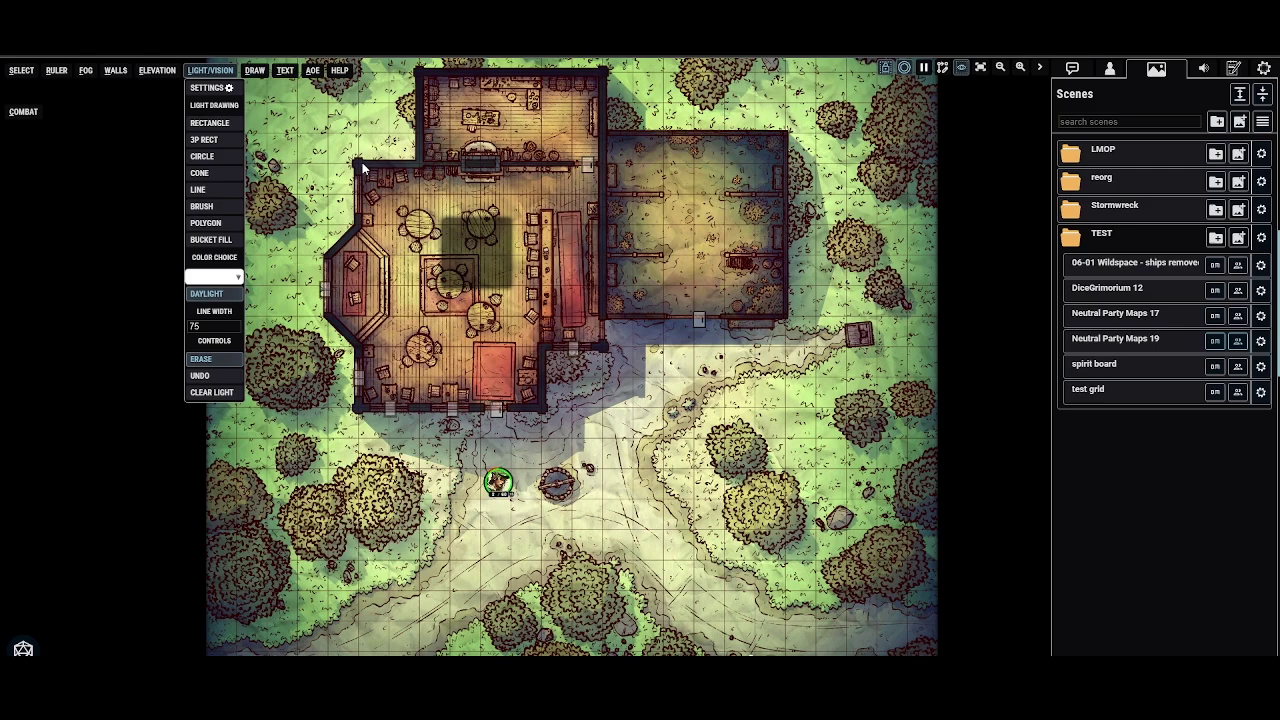
mouse_move(362, 162)
mouse_down()
mouse_move(578, 294)
mouse_move(606, 352)
mouse_up()
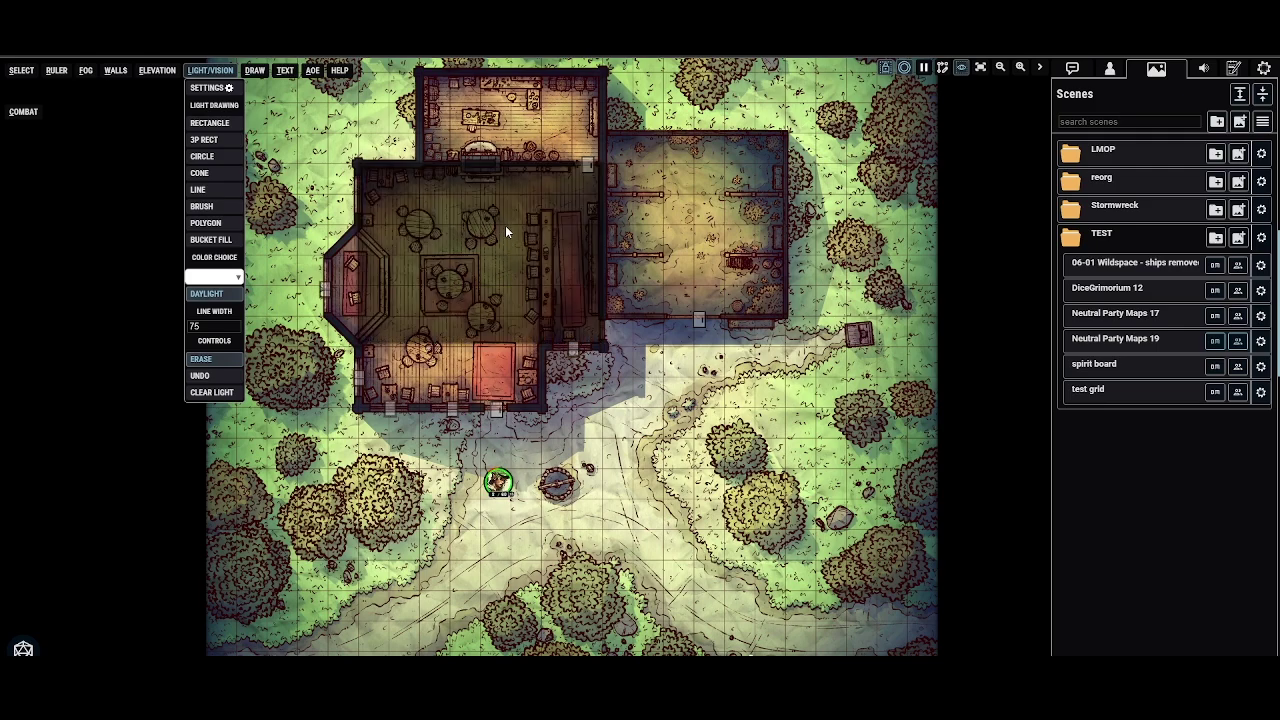
mouse_move(519, 164)
mouse_down()
mouse_move(508, 342)
mouse_move(367, 394)
mouse_up()
drag(546, 334, 472, 420)
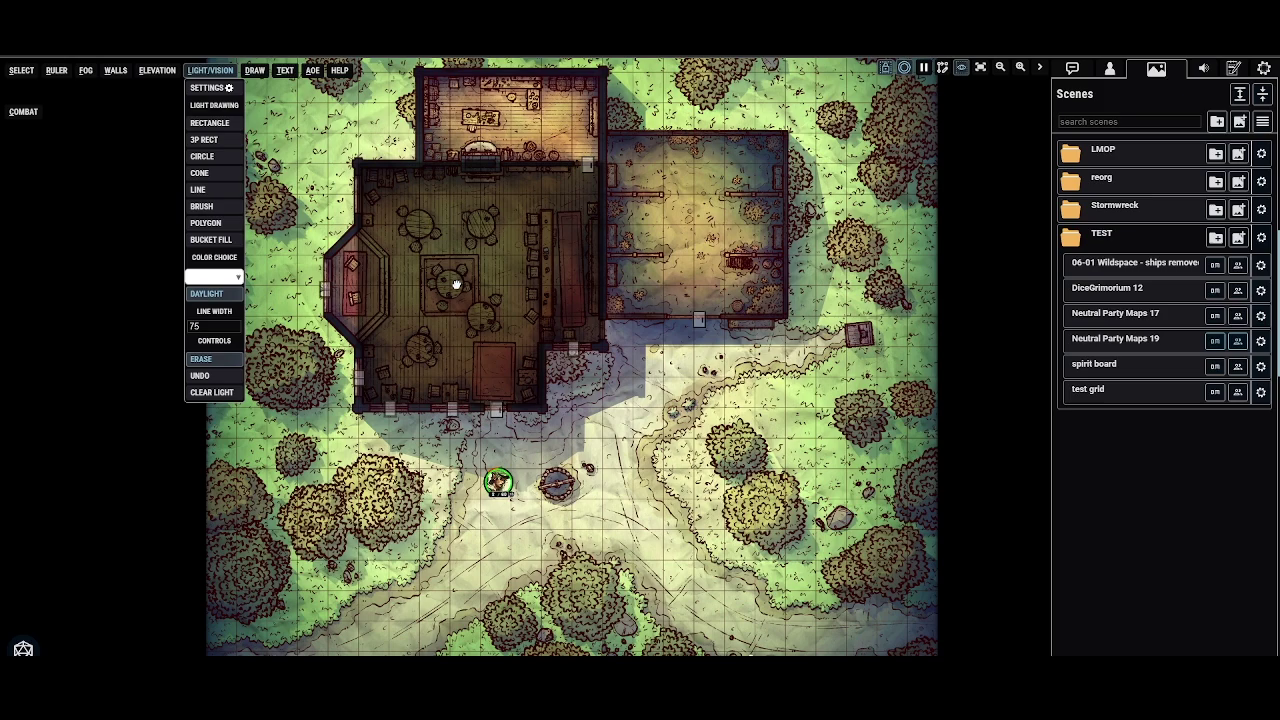
Step: Erase the drawn light over the north room, the east stable and the main hall's west bay
drag(456, 285, 425, 385)
drag(392, 180, 570, 292)
drag(573, 233, 755, 414)
mouse_move(368, 334)
mouse_down()
mouse_move(408, 271)
mouse_move(360, 367)
mouse_up()
drag(366, 281, 348, 371)
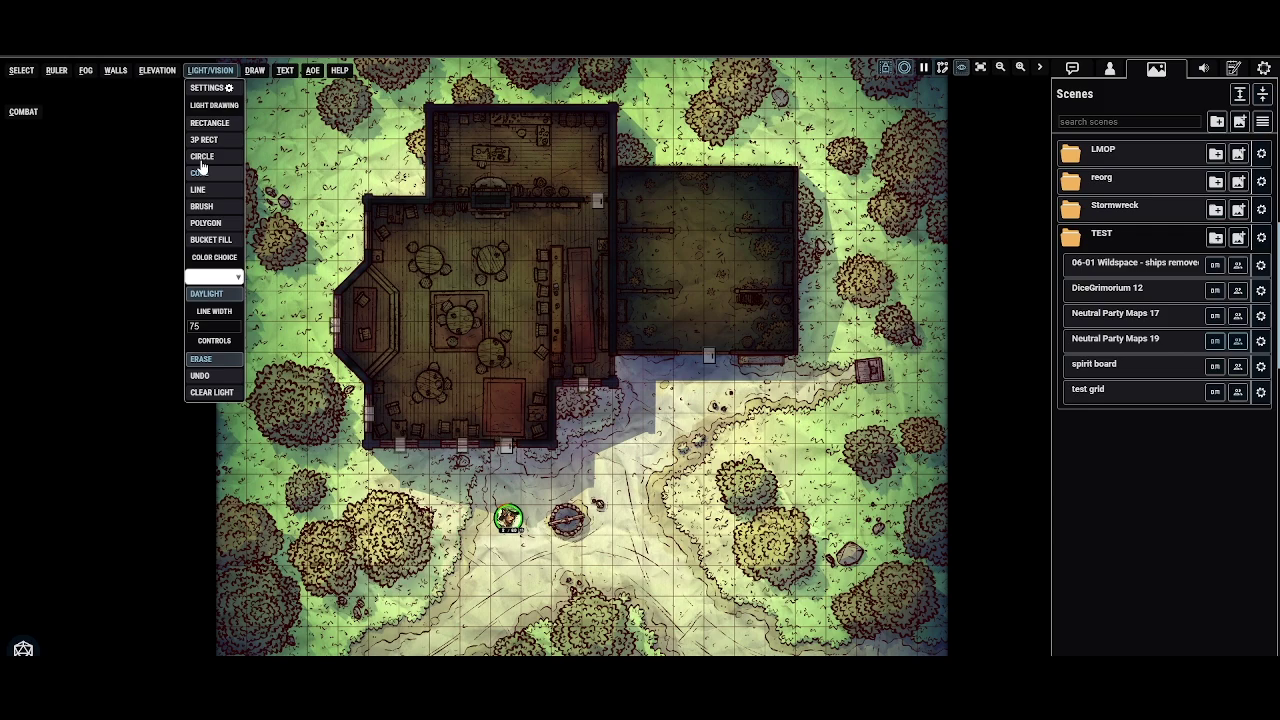
Step: Select the player token and move it around near the front door to check its view of the unlit interior
click(21, 71)
click(508, 517)
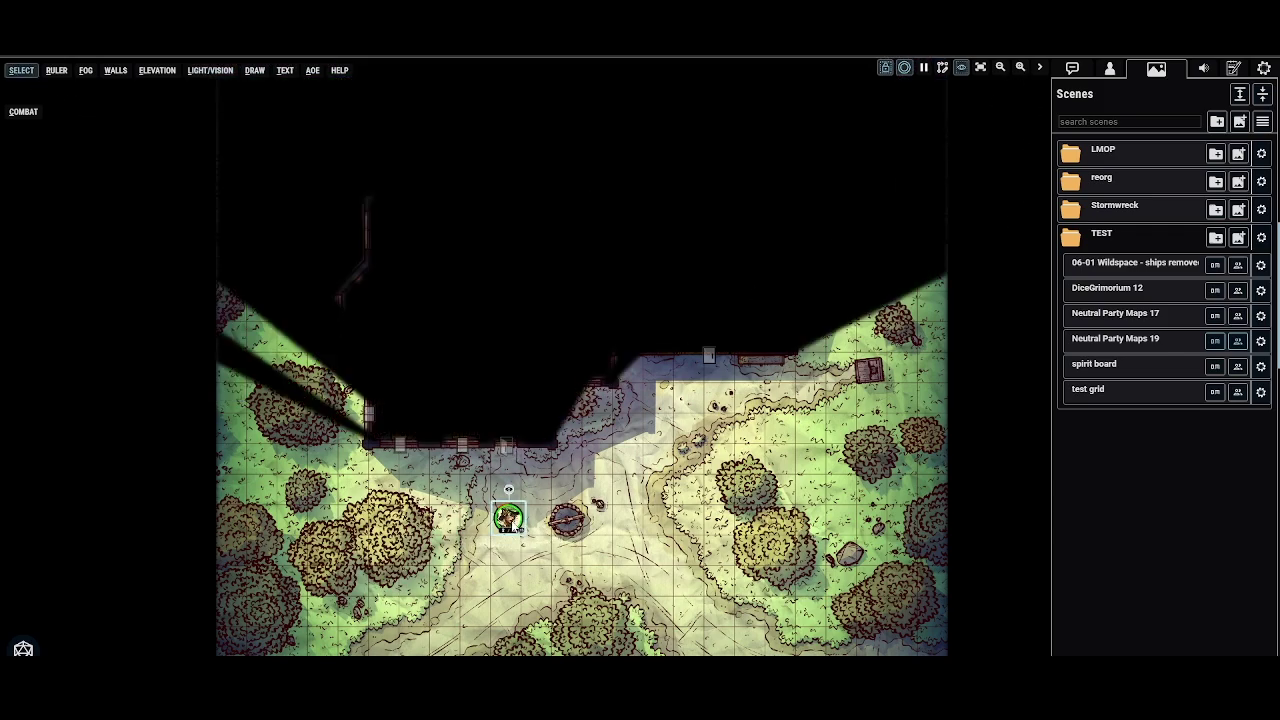
mouse_move(510, 519)
mouse_down()
mouse_move(507, 408)
mouse_move(508, 527)
mouse_up()
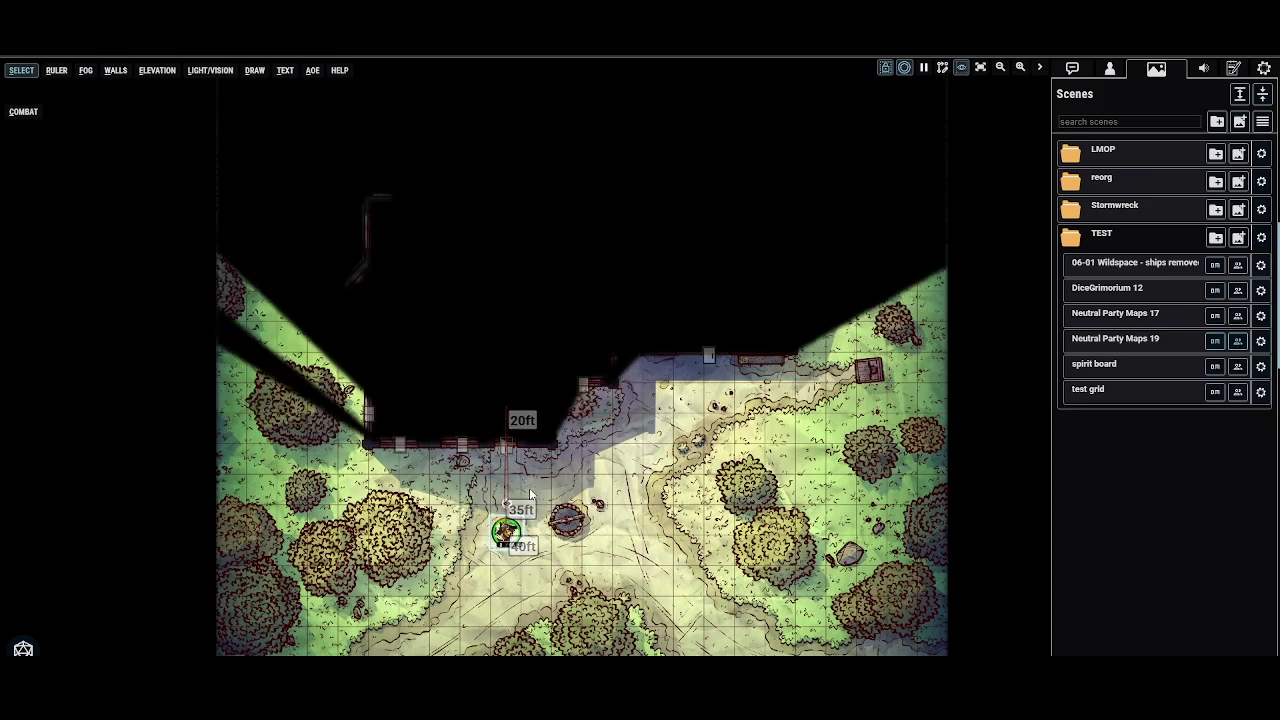
Step: Add the "! - Exclamation Mark" token from the AboveVTT Letters tokens and place it just outside the tavern's front door
click(1110, 68)
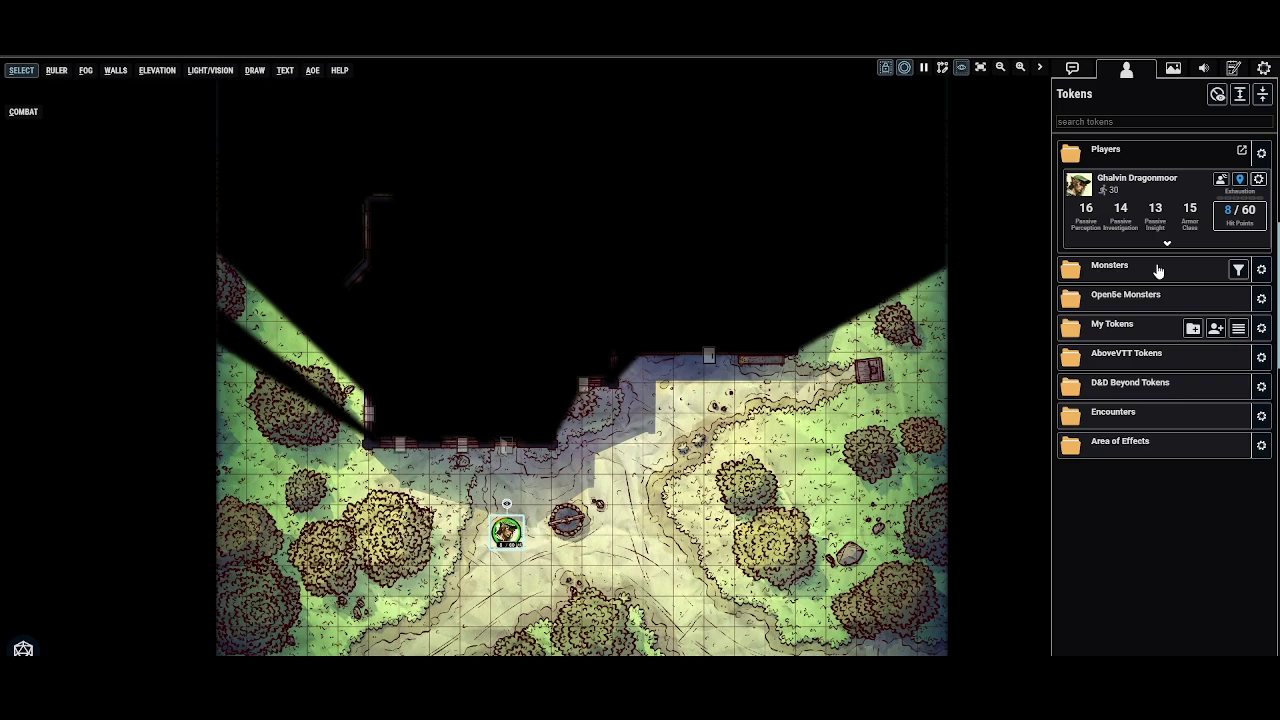
click(1166, 363)
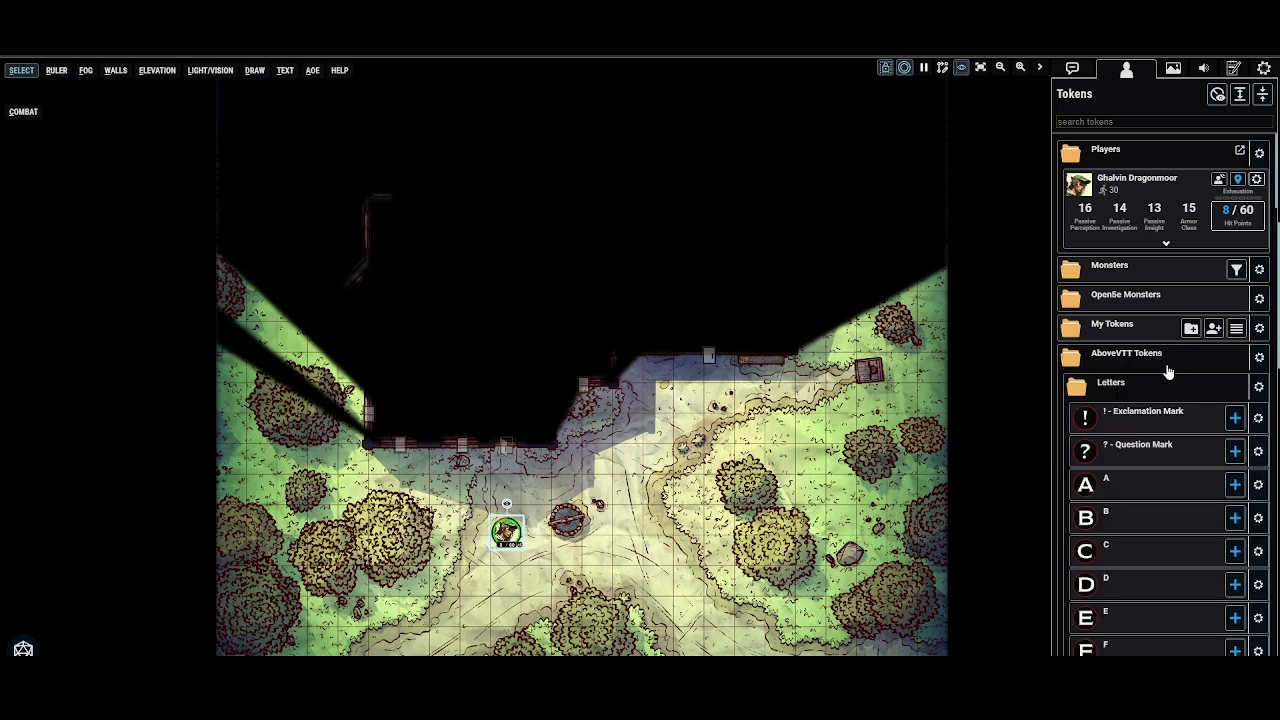
click(1236, 424)
click(1195, 449)
click(512, 366)
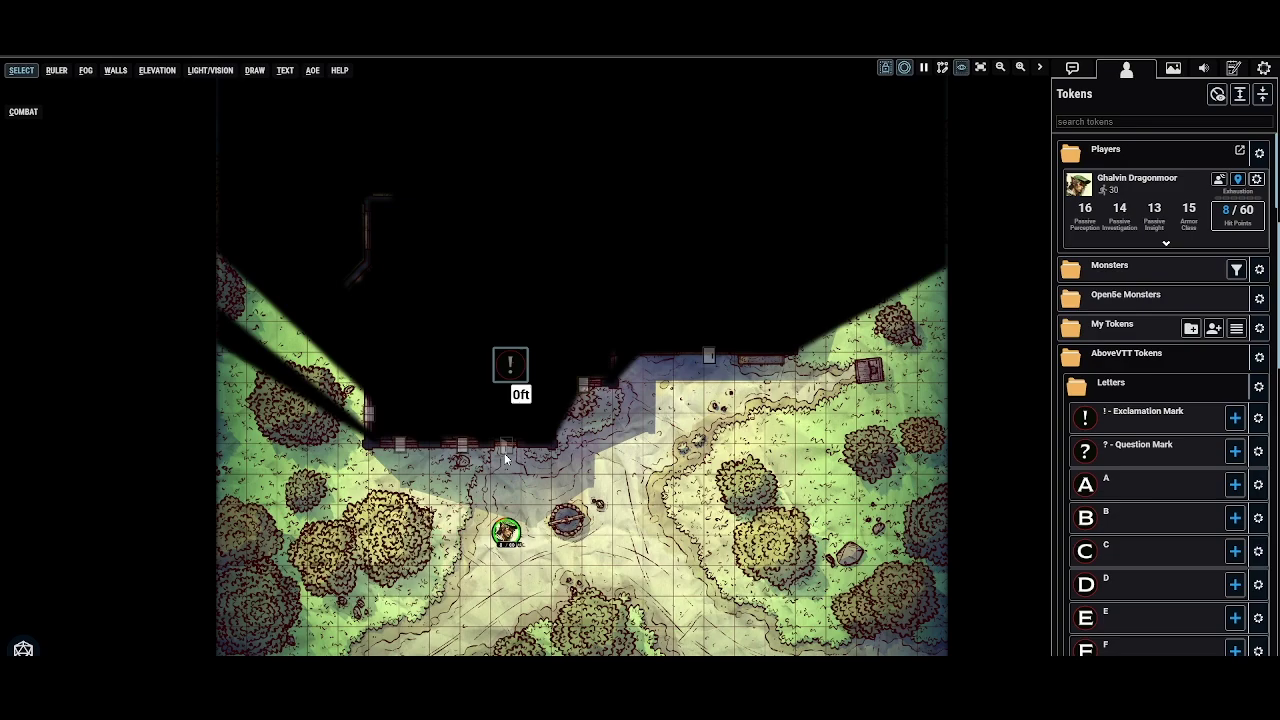
drag(505, 458, 506, 468)
Step: Enable token vision/light for the exclamation mark token
right_click(506, 468)
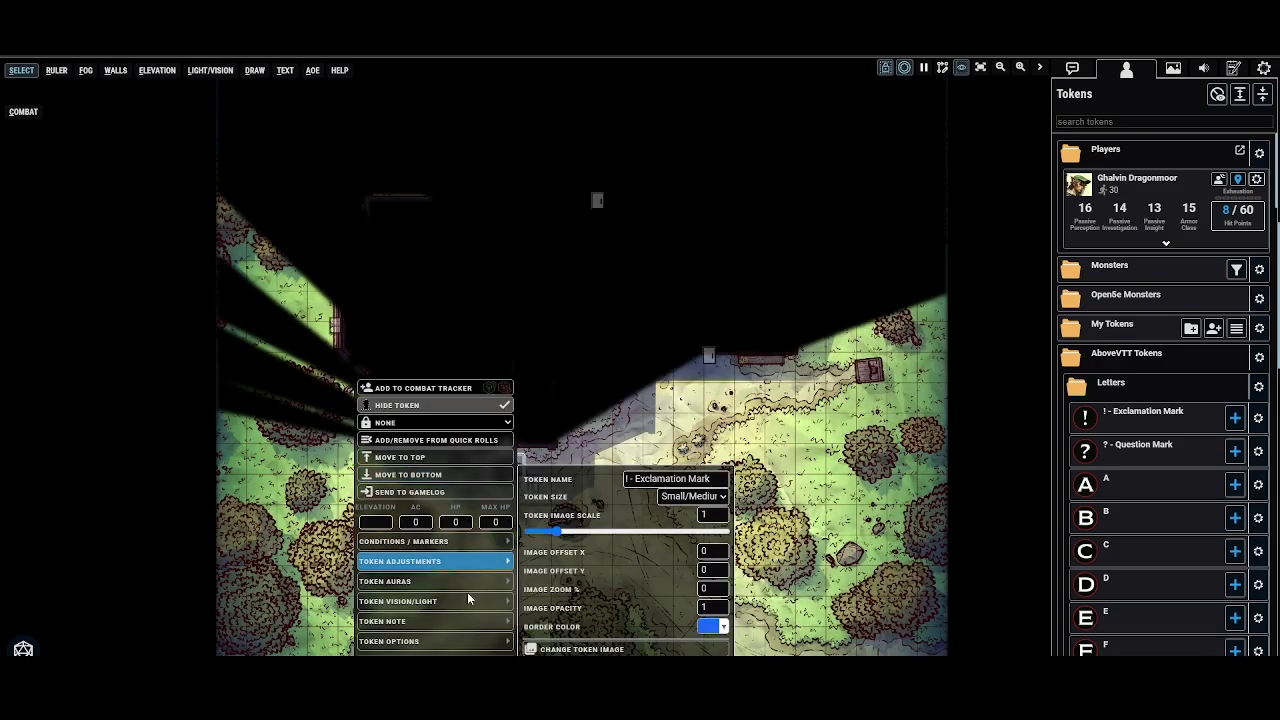
mouse_move(466, 610)
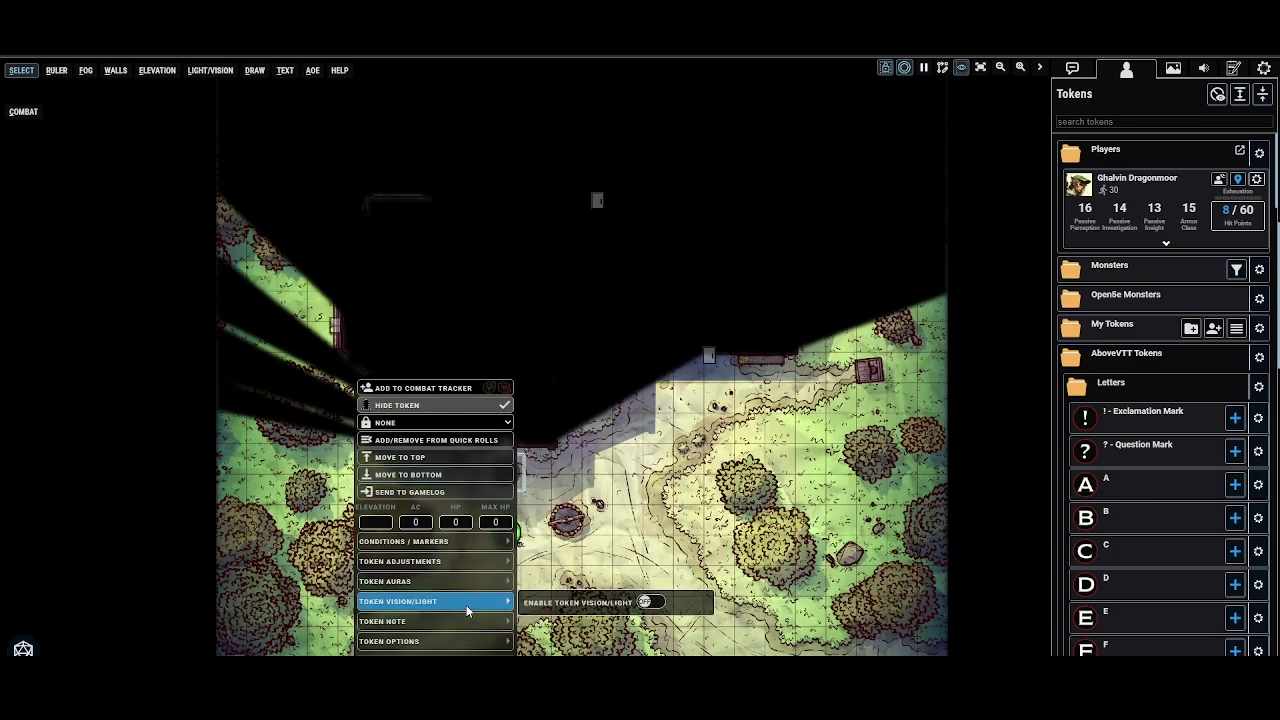
click(645, 602)
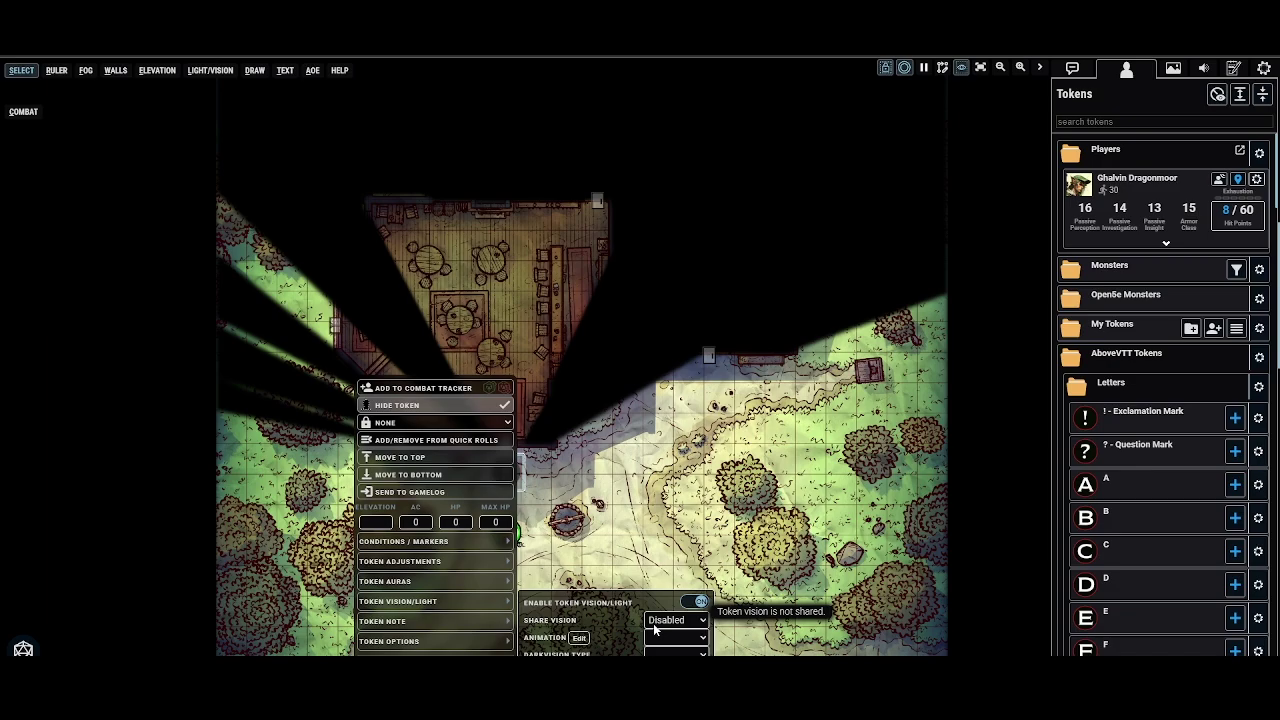
Step: Set the exclamation mark token's light to Torch (20/20) and select the token outside the front door
click(672, 641)
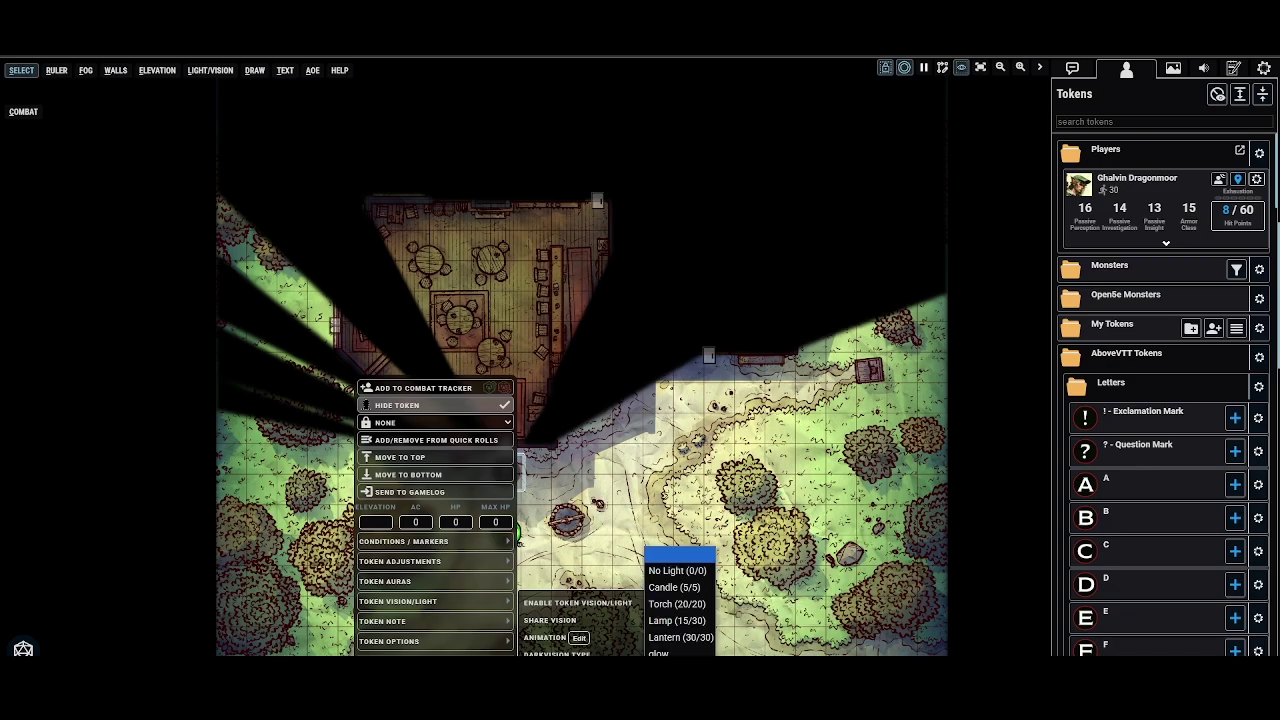
click(686, 609)
click(674, 470)
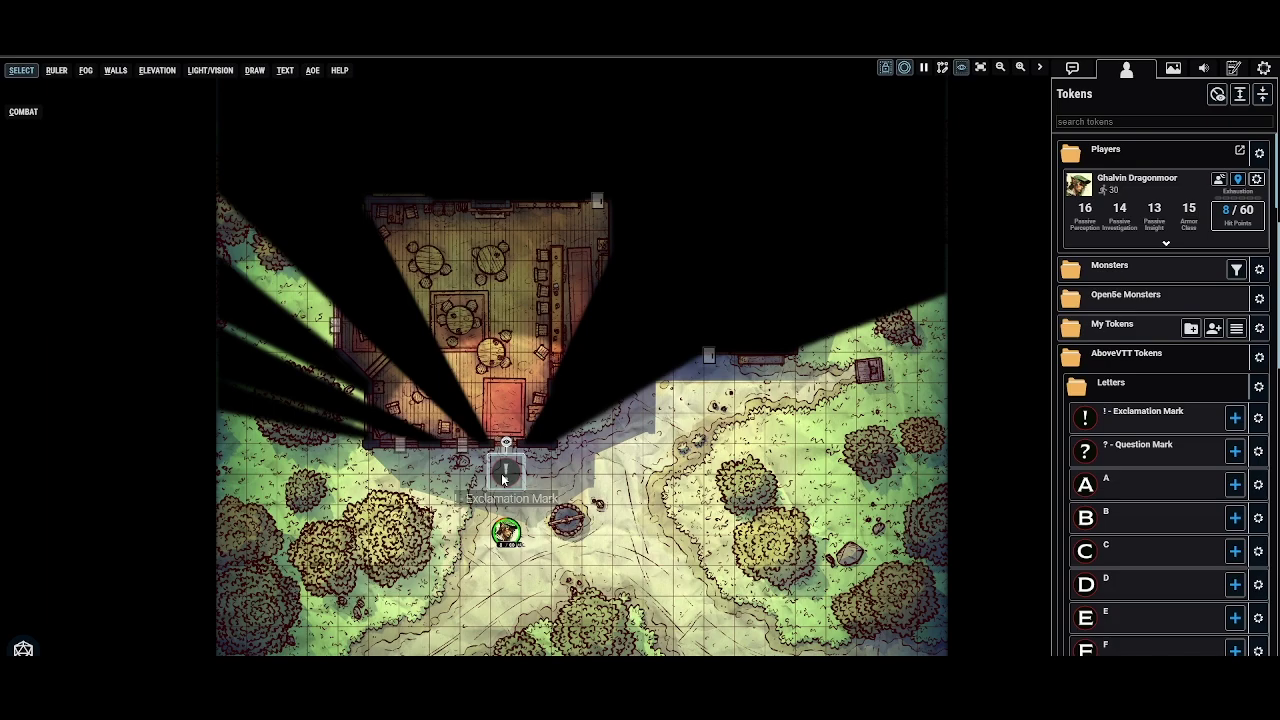
mouse_move(502, 480)
mouse_down()
mouse_move(504, 498)
mouse_move(507, 475)
mouse_up()
Step: Move the player token through the front door into the middle of the main hall to check its view of the torchlight
click(510, 529)
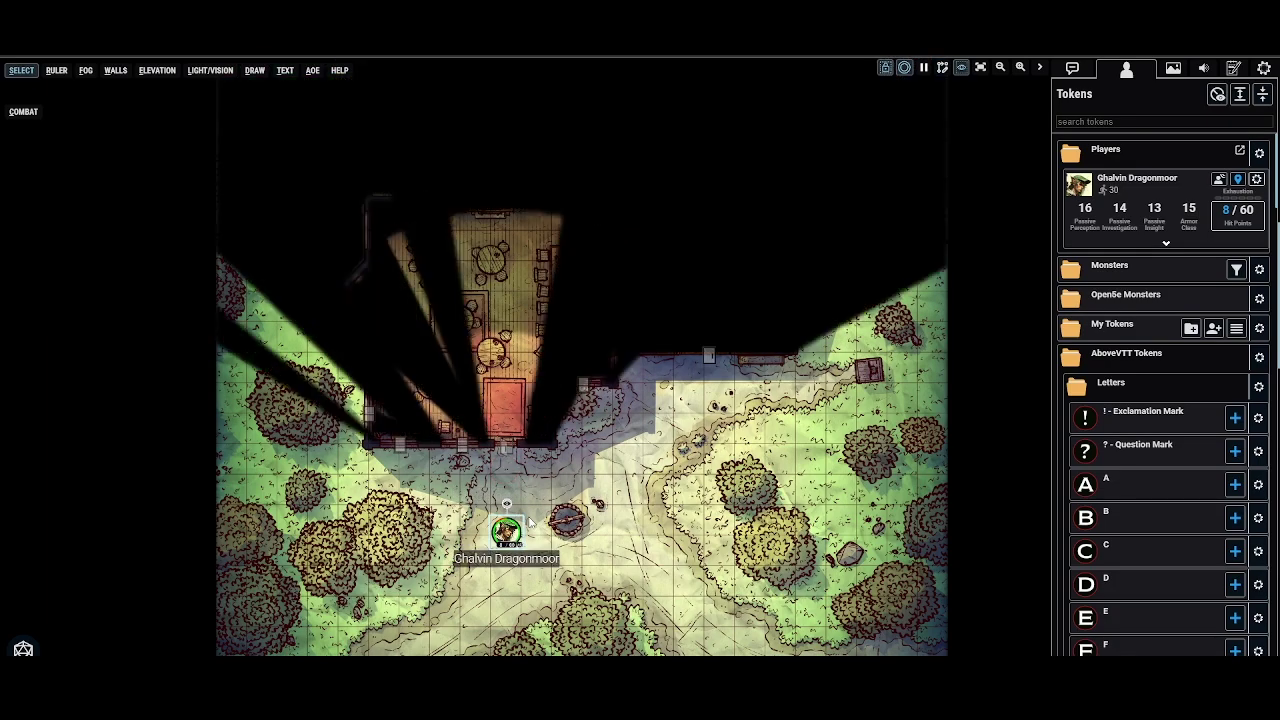
key(Up)
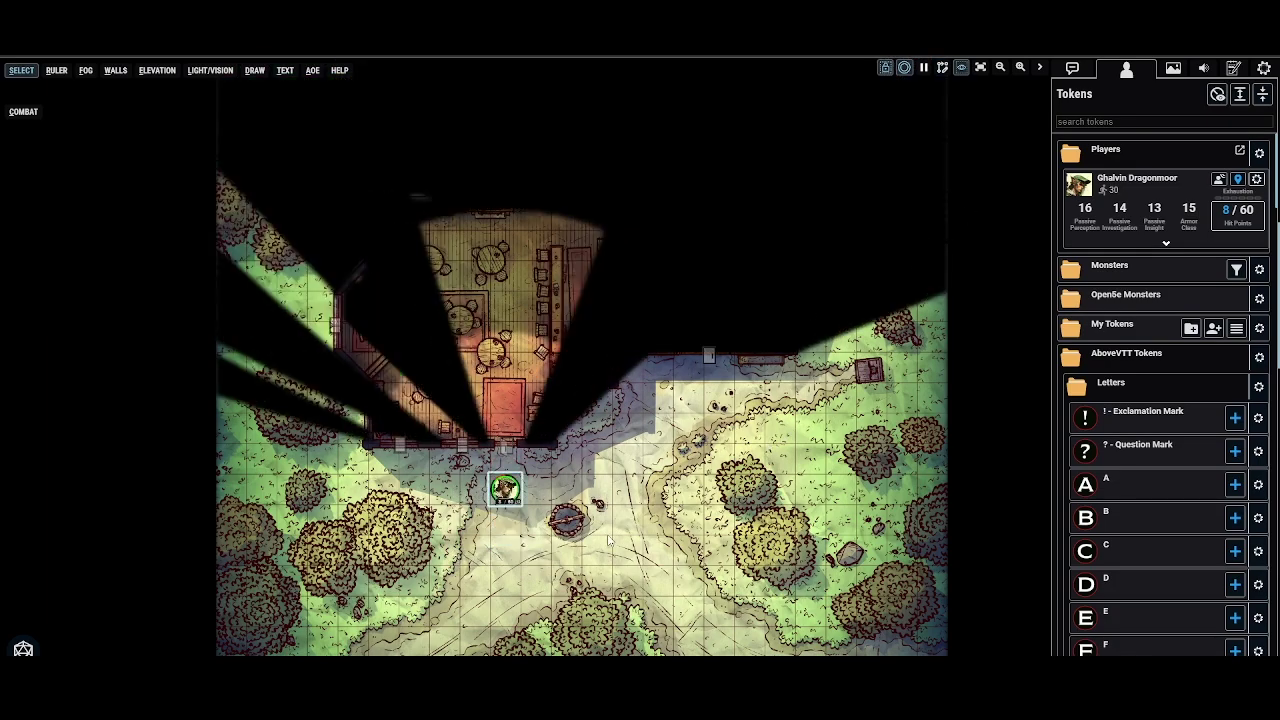
key(Up)
key(Up)
key(Up)
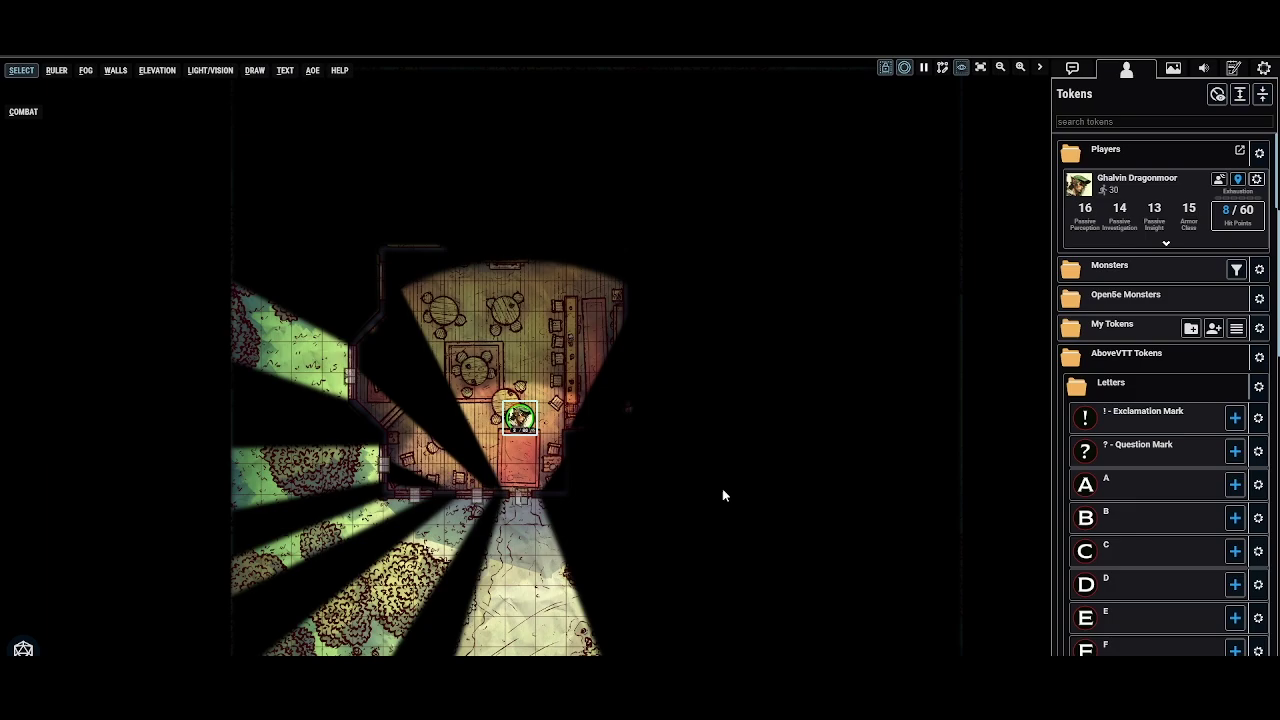
scroll(546, 330, up, 3)
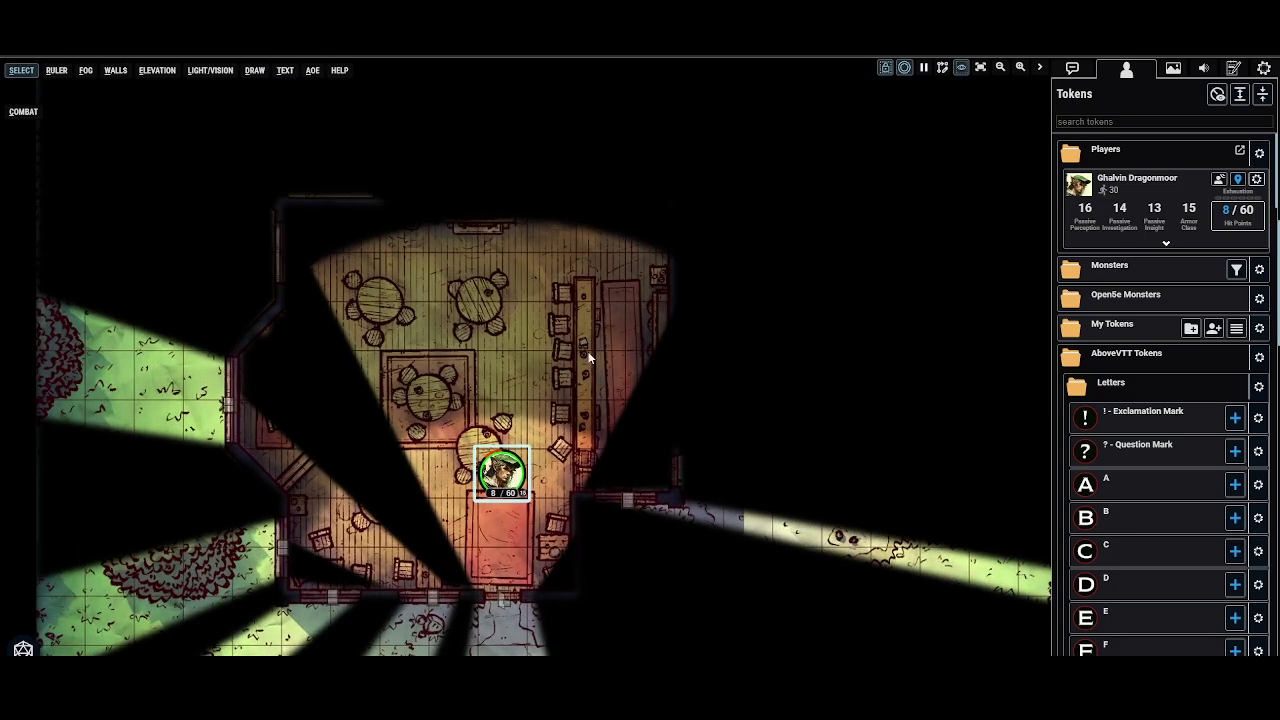
key(Up)
key(Up)
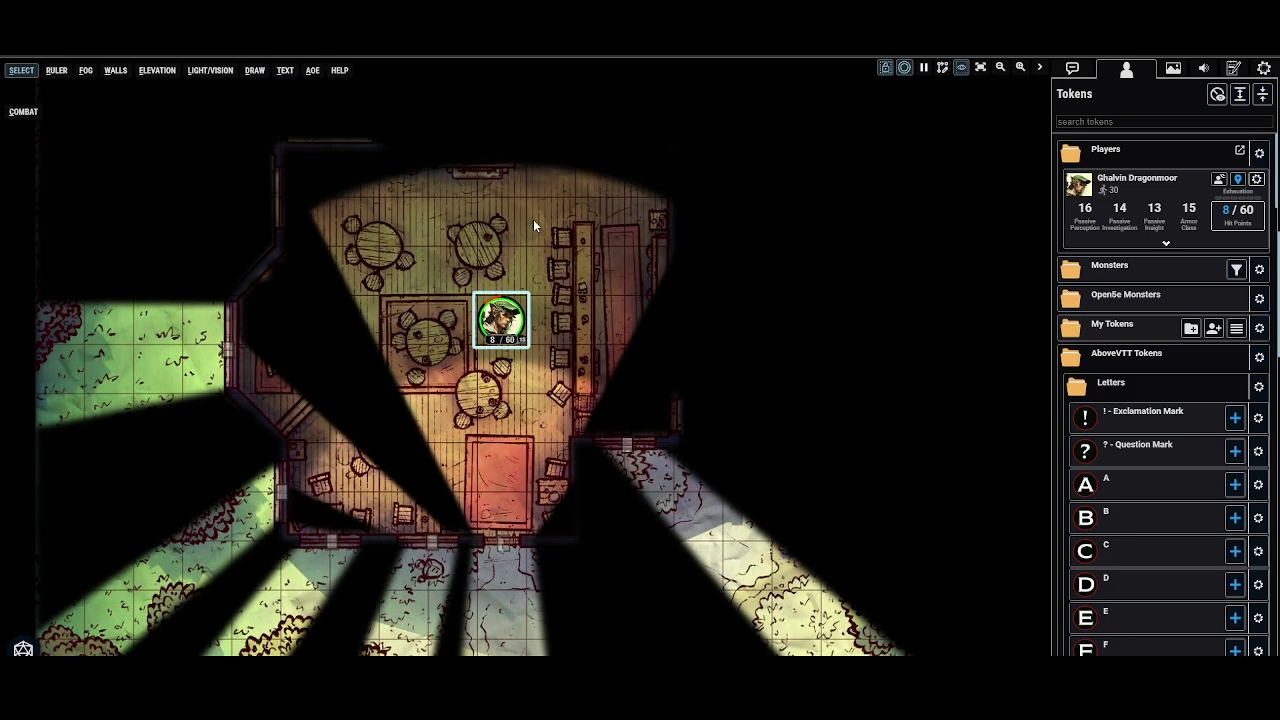
key(Up)
key(Down)
Step: Duplicate the exclamation mark light token and place the copy outside the main hall's west bay window
click(571, 562)
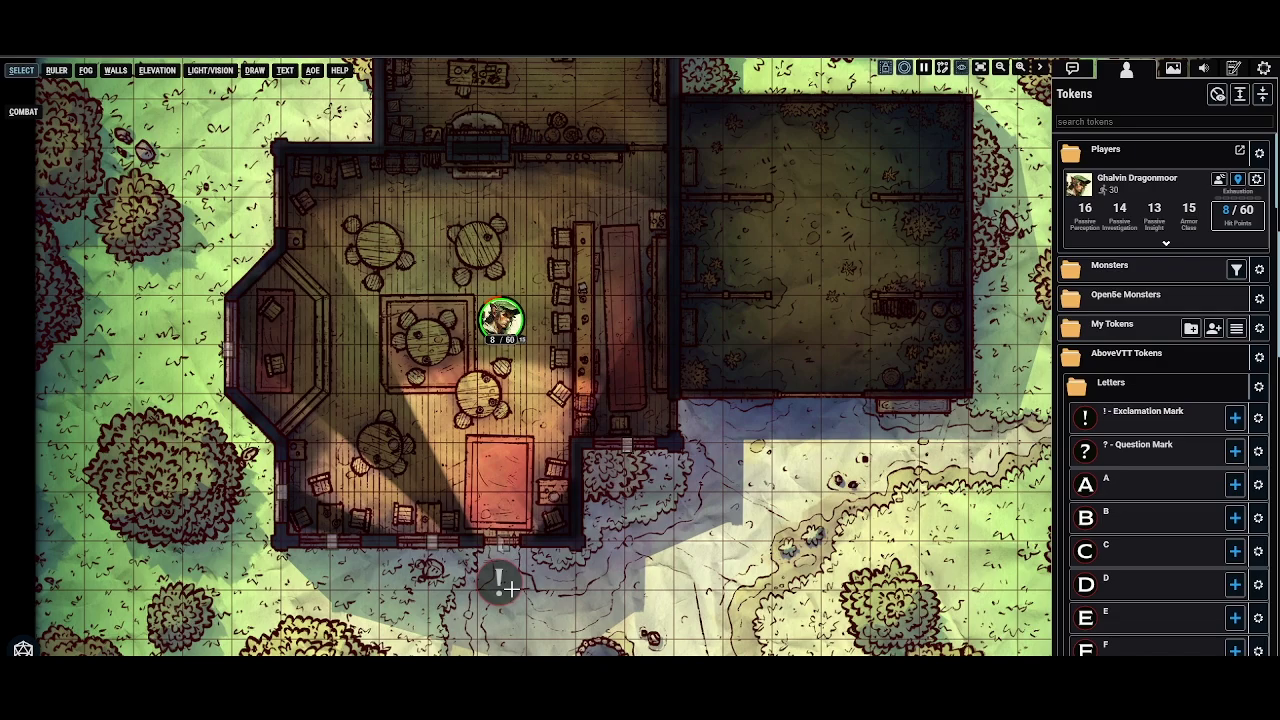
mouse_move(510, 588)
mouse_down()
mouse_move(497, 579)
mouse_move(537, 604)
mouse_move(500, 571)
mouse_move(510, 580)
mouse_up()
key(Up)
key(Up)
key(Up)
key(Up)
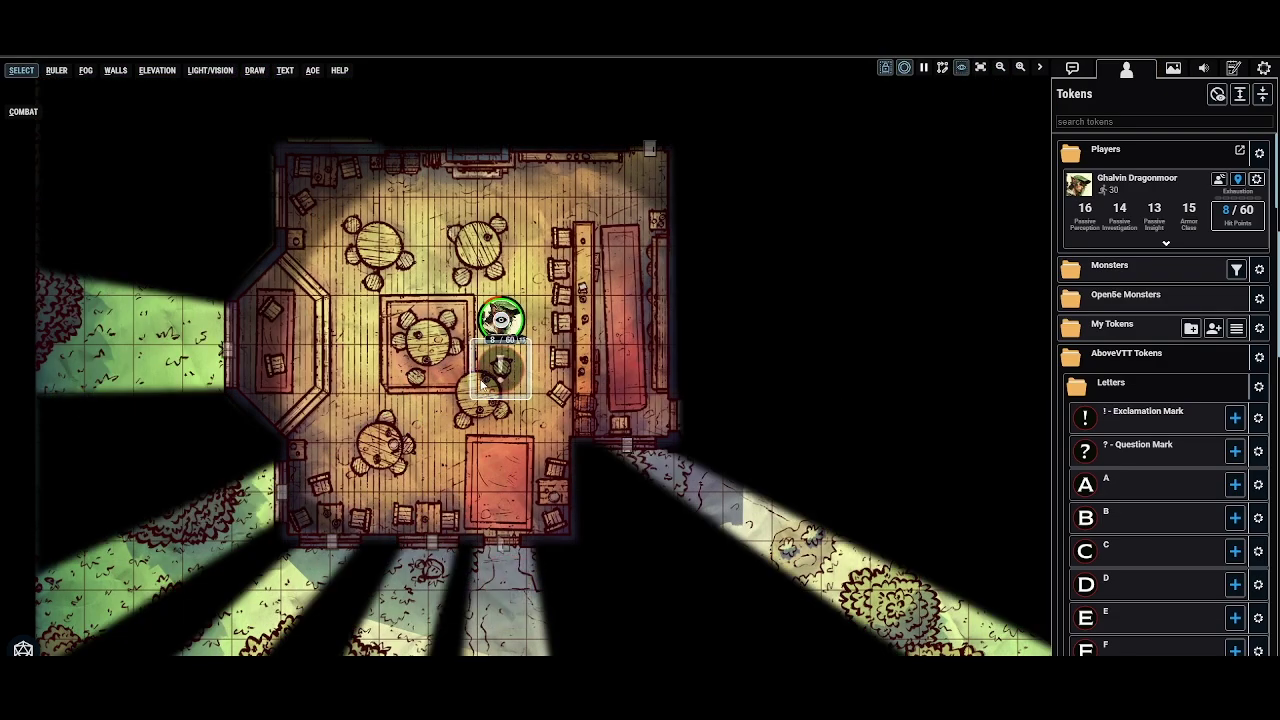
drag(507, 367, 206, 343)
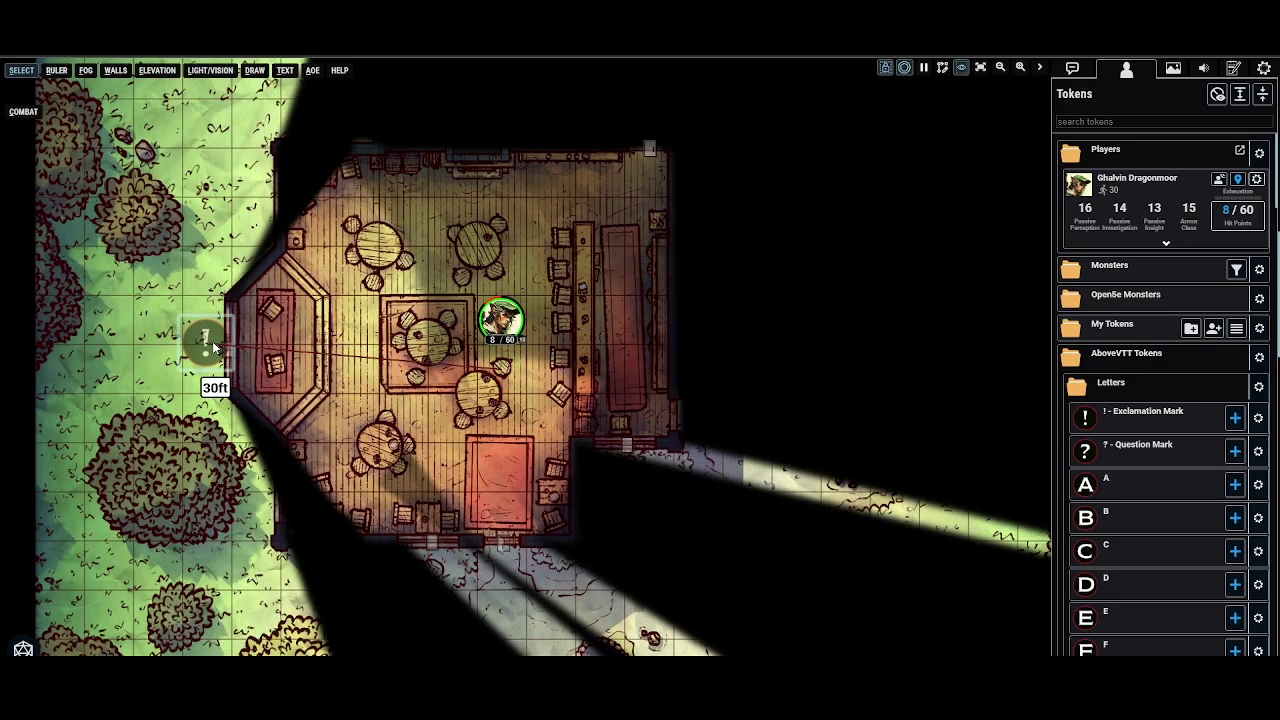
Step: Turn off Selected Token Vision and shift the west light token slightly farther from the bay window
click(961, 67)
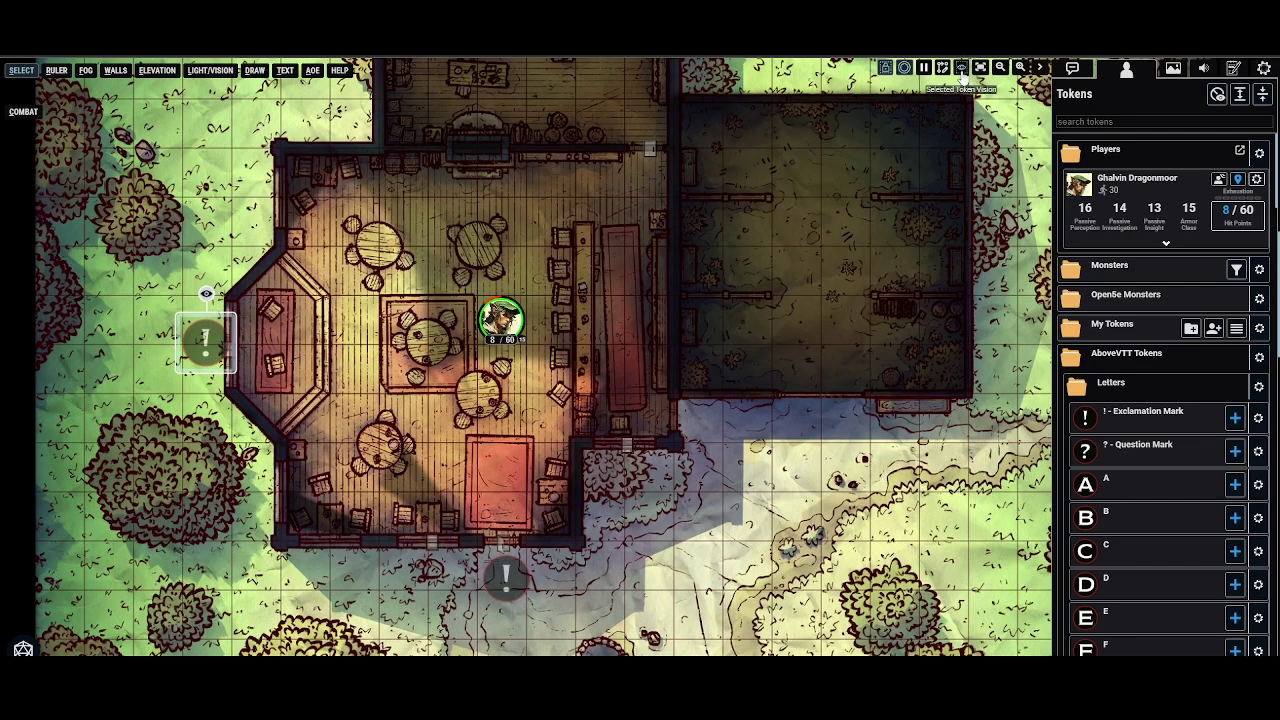
drag(205, 342, 190, 345)
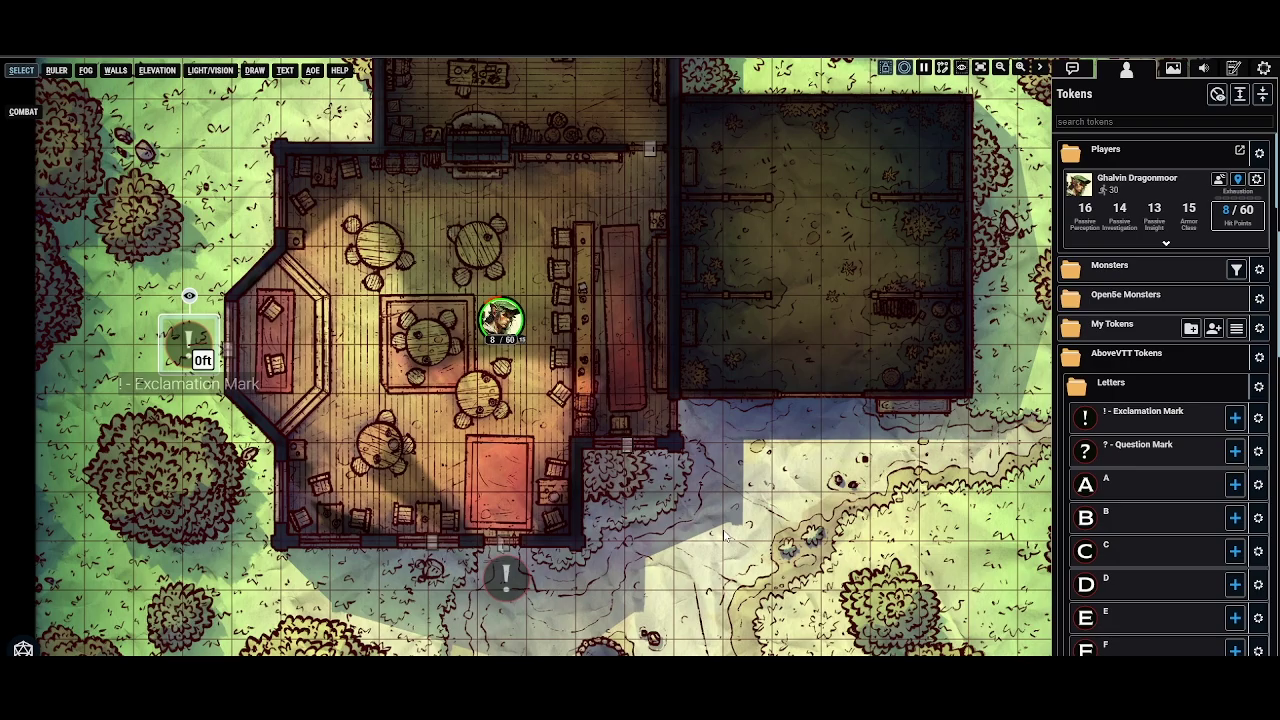
Step: Add another copy of the exclamation mark light token outside the east stable's south entrance
click(725, 532)
drag(772, 434, 745, 505)
drag(677, 295, 644, 242)
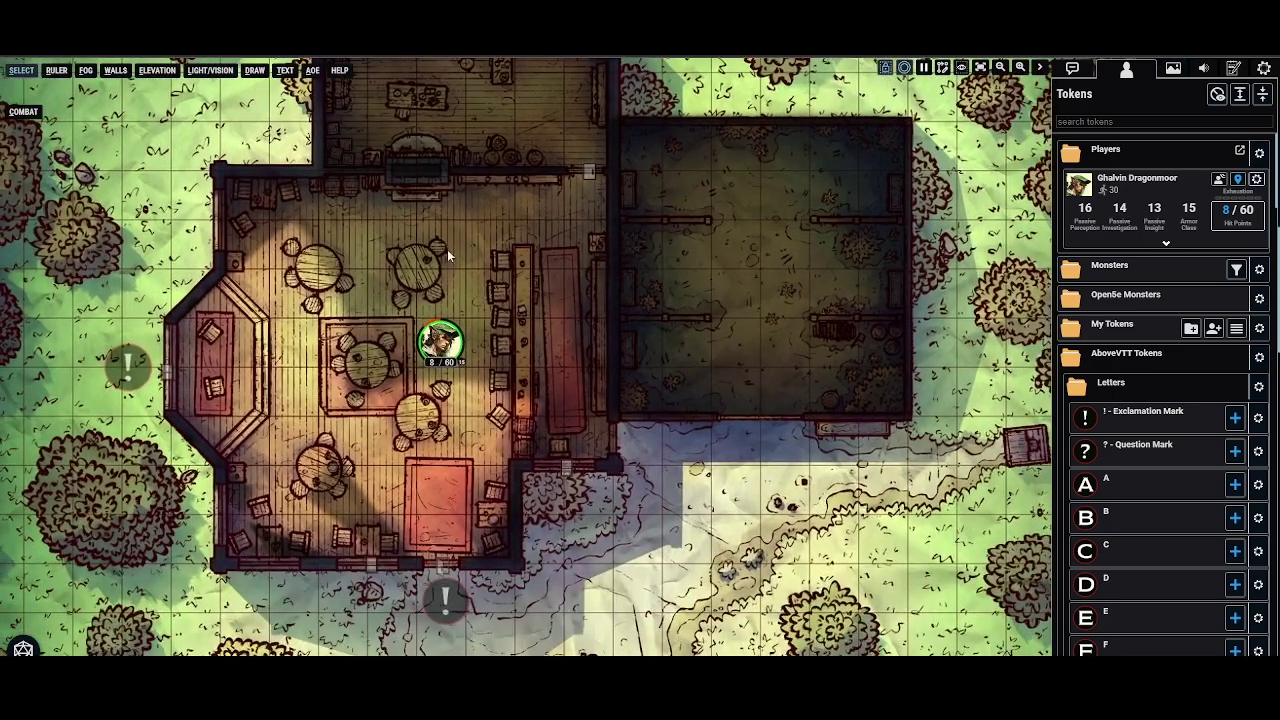
drag(463, 257, 775, 435)
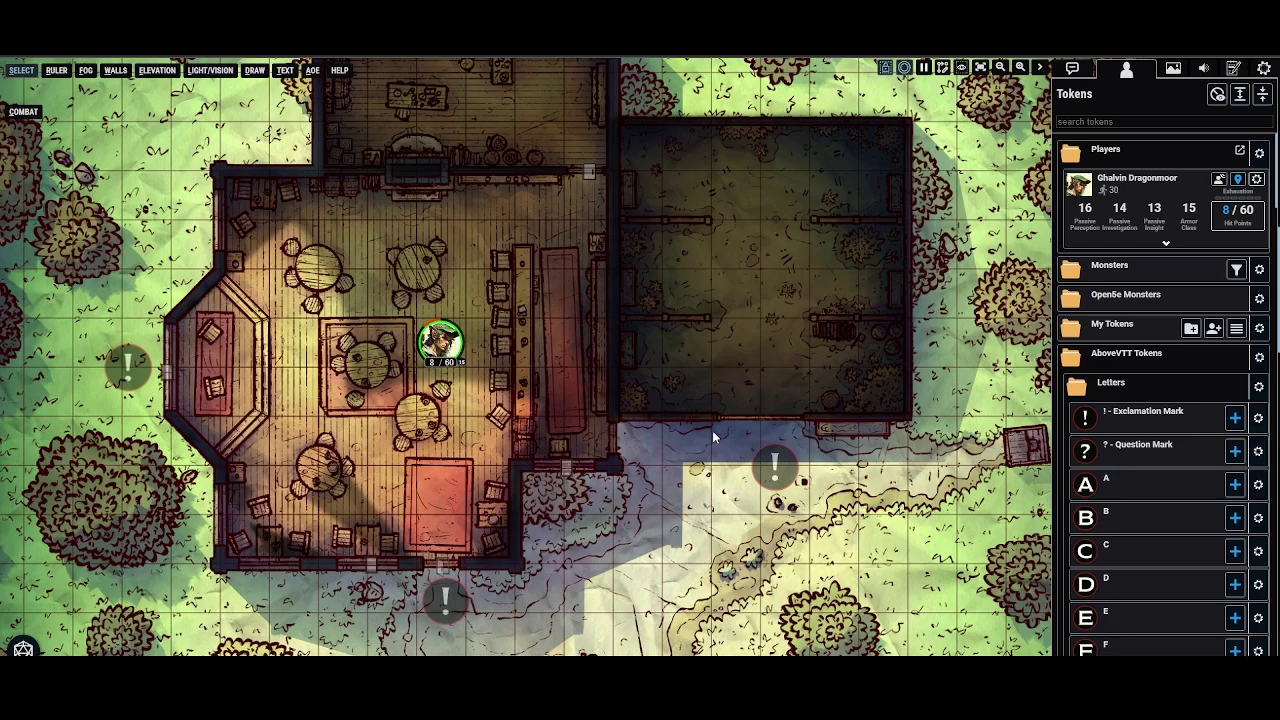
Step: Erase the existing door line in the middle of the stable's south wall
click(115, 70)
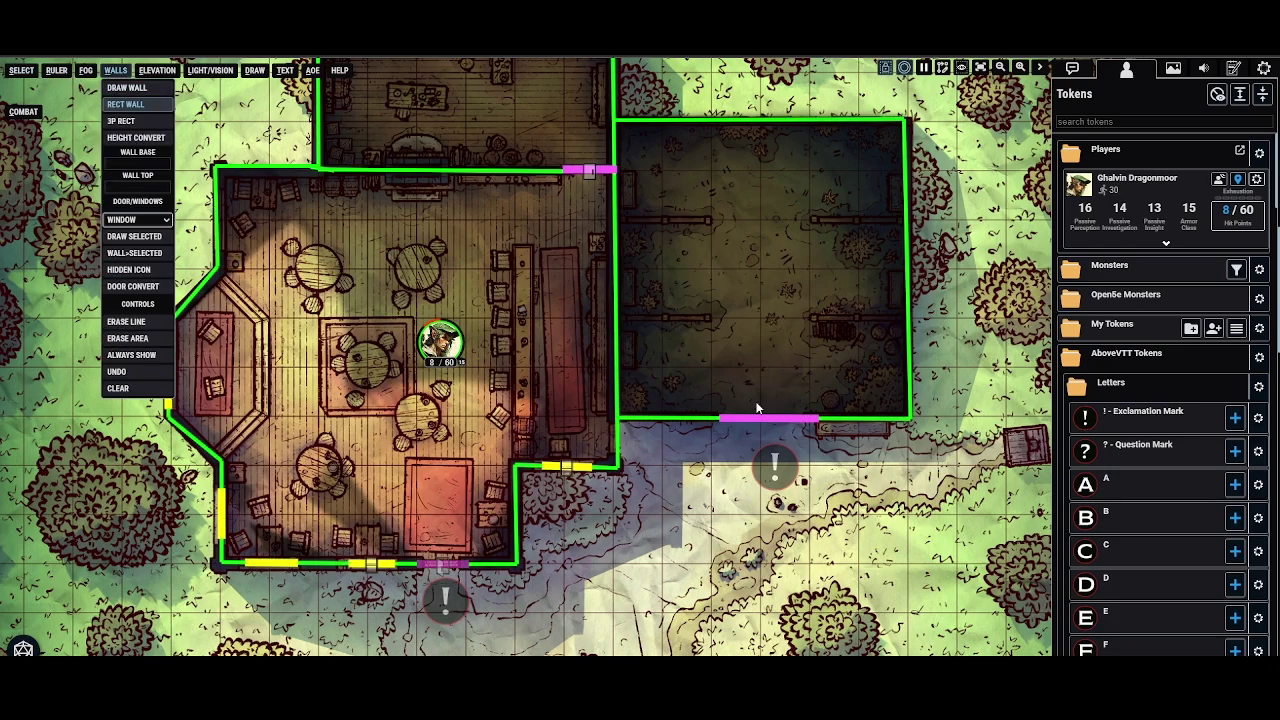
click(21, 70)
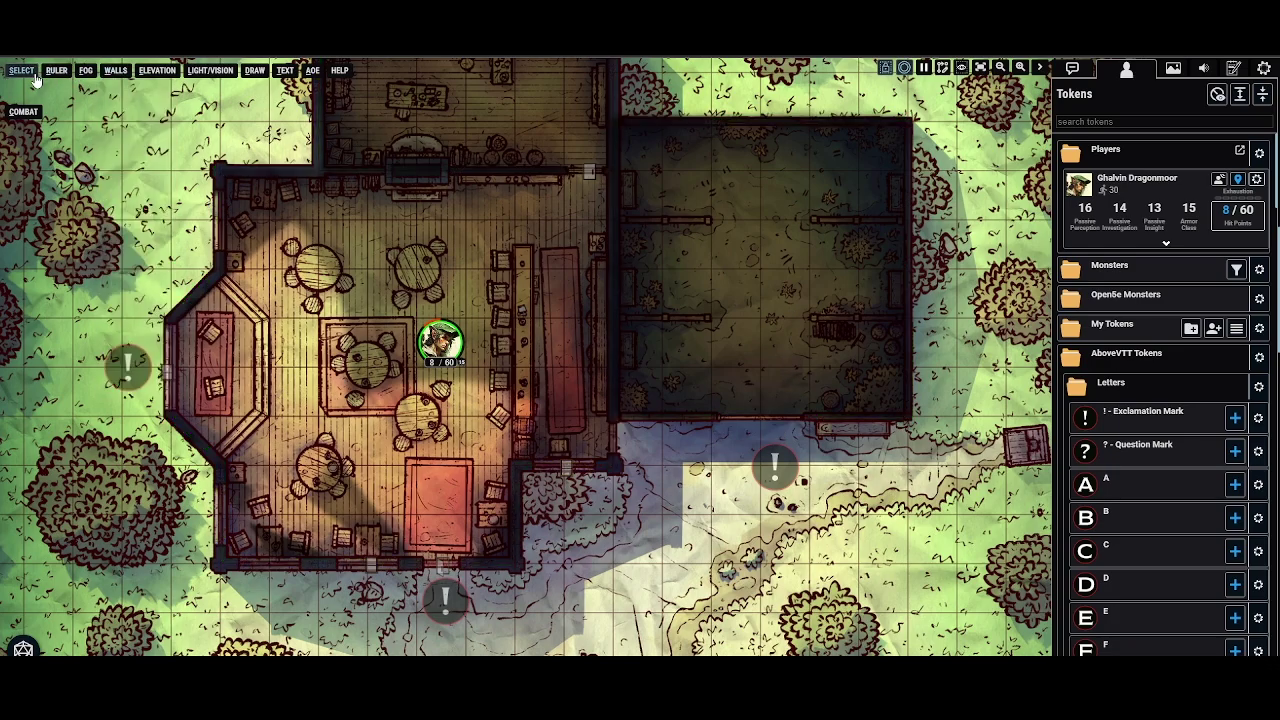
click(124, 71)
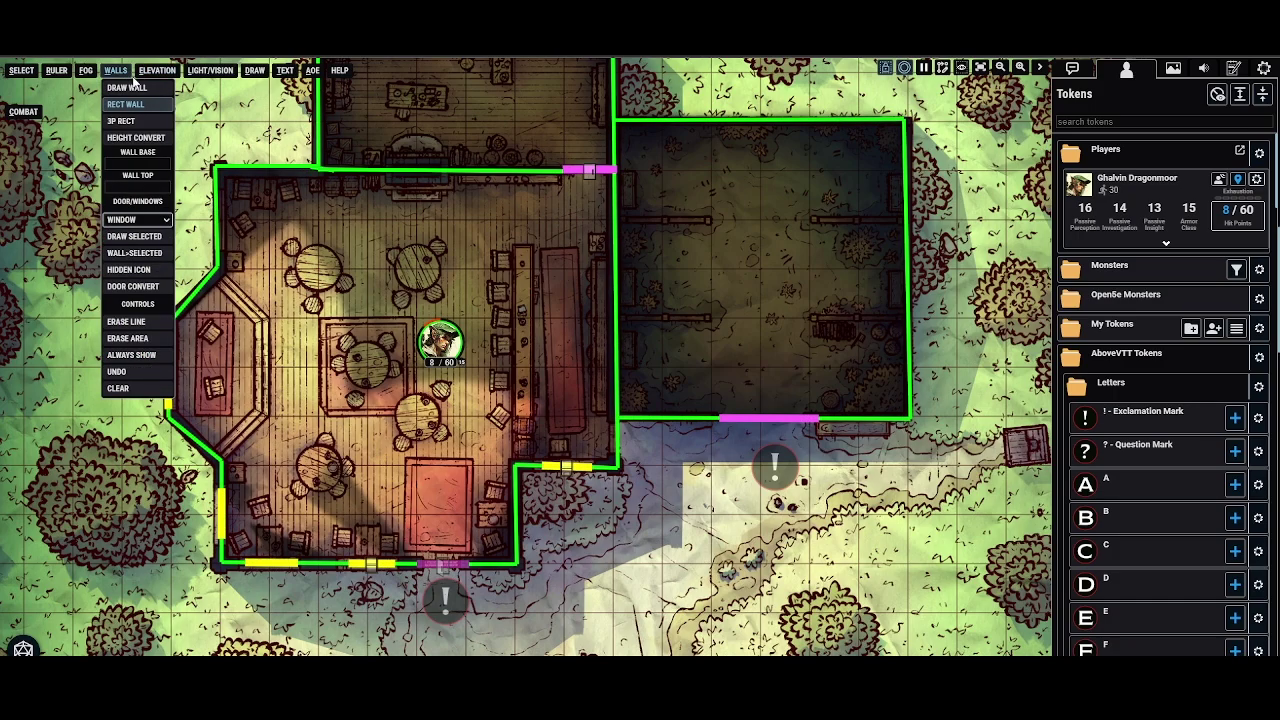
click(148, 339)
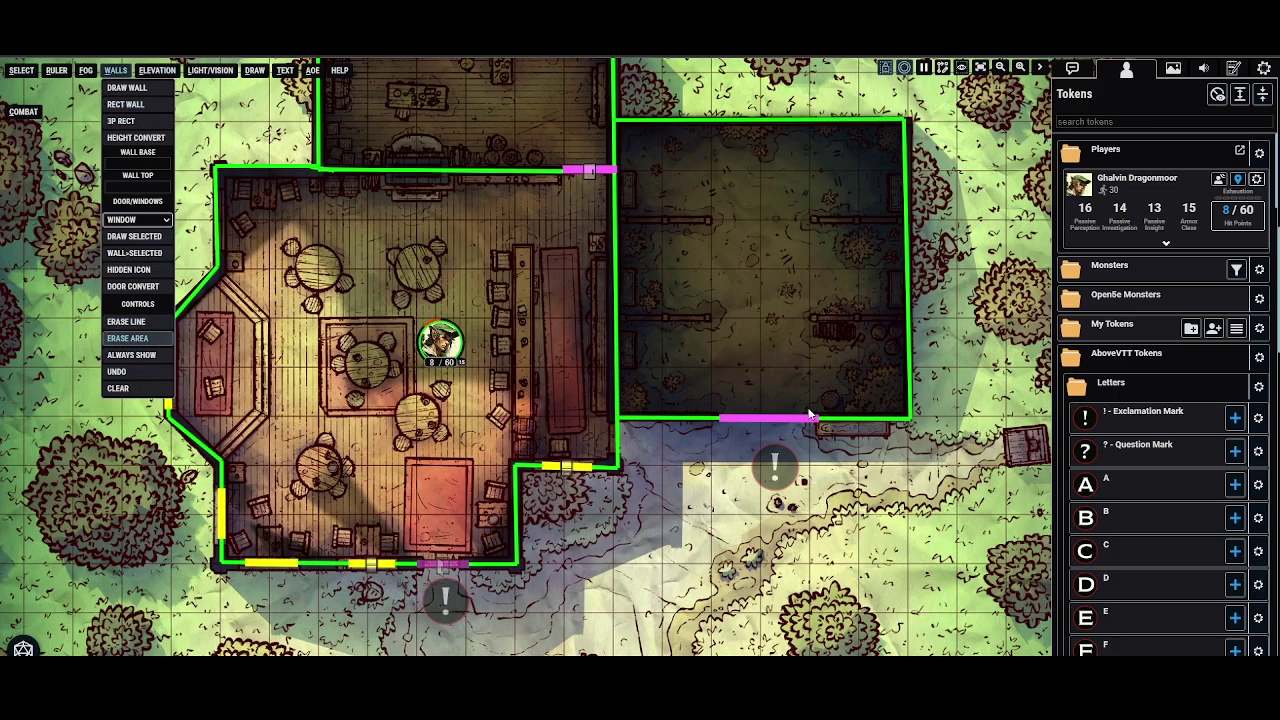
click(153, 325)
drag(748, 450, 750, 452)
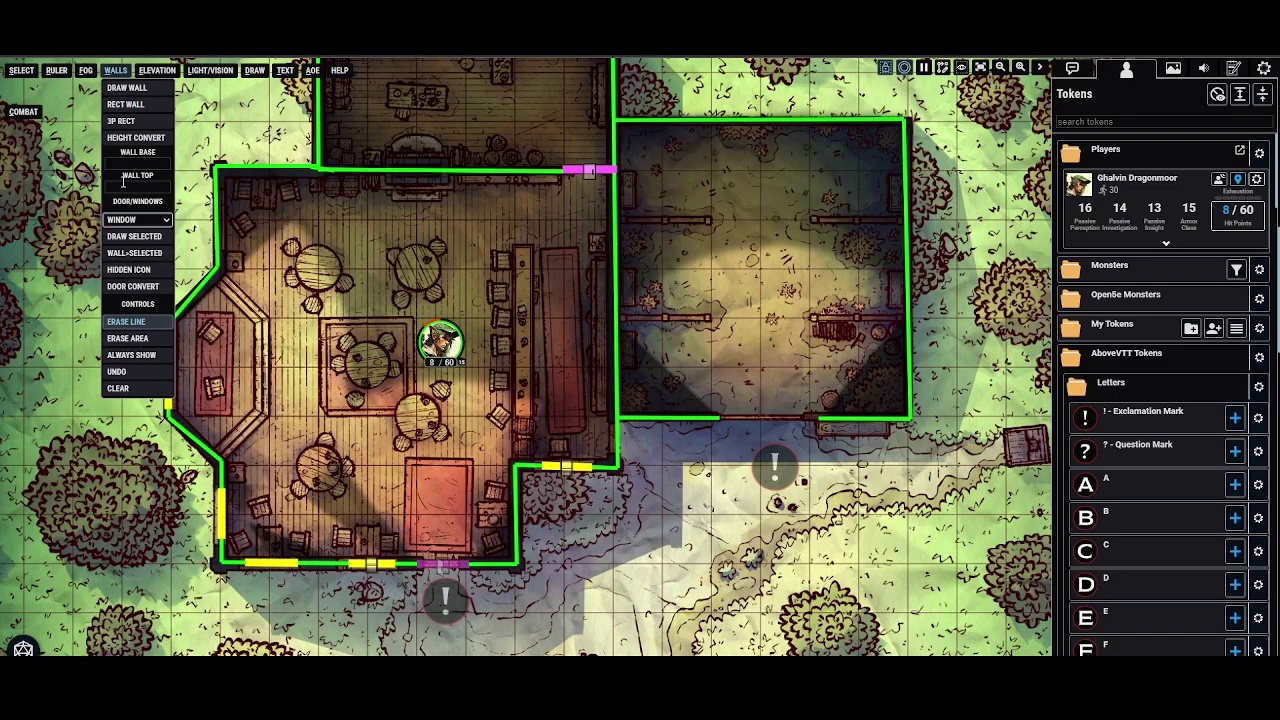
Step: Draw a new Door across the gap in the stable's south wall
click(141, 246)
click(138, 219)
click(125, 237)
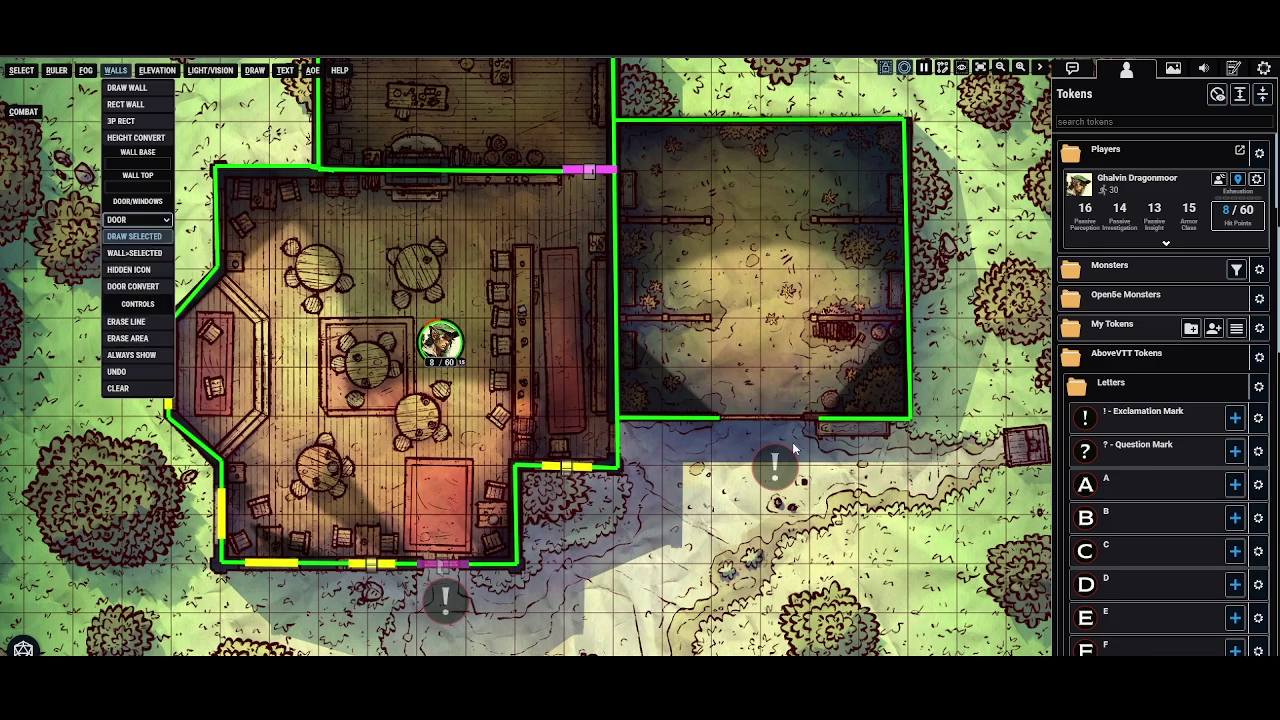
drag(785, 416, 826, 418)
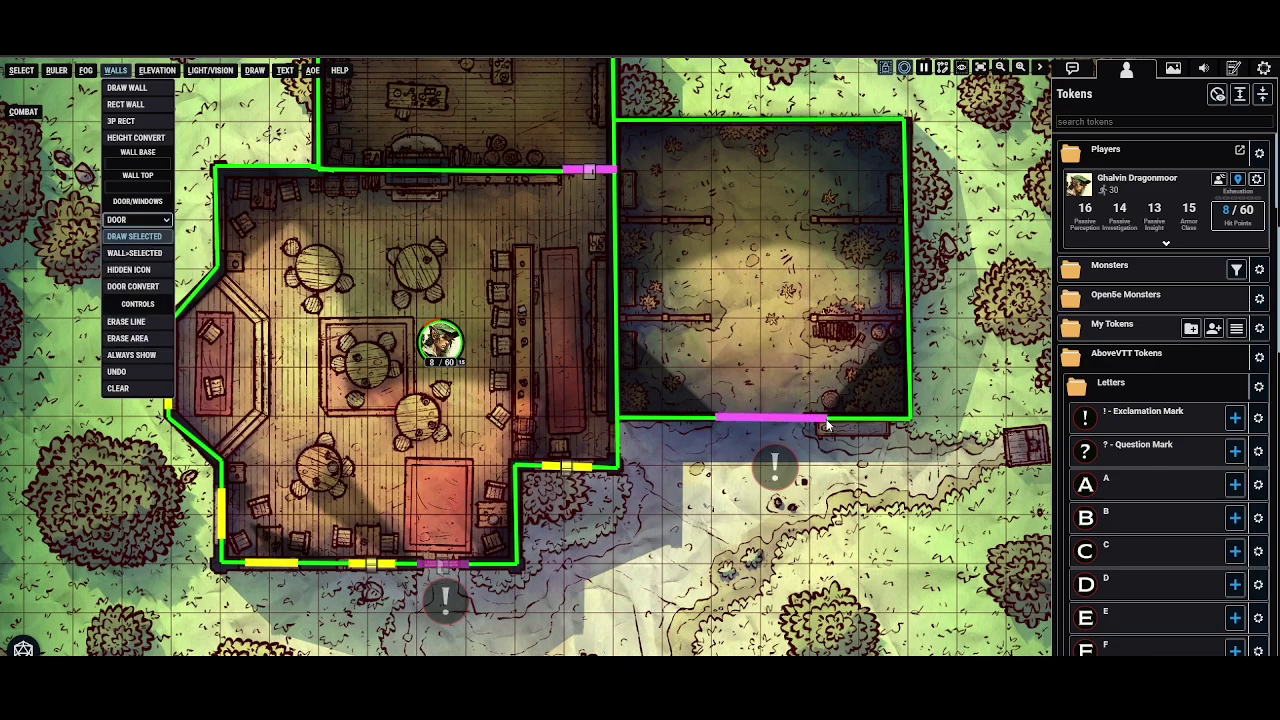
Step: Open, close and reopen the stable door to check how it affects the light entering the stable
click(20, 70)
click(767, 422)
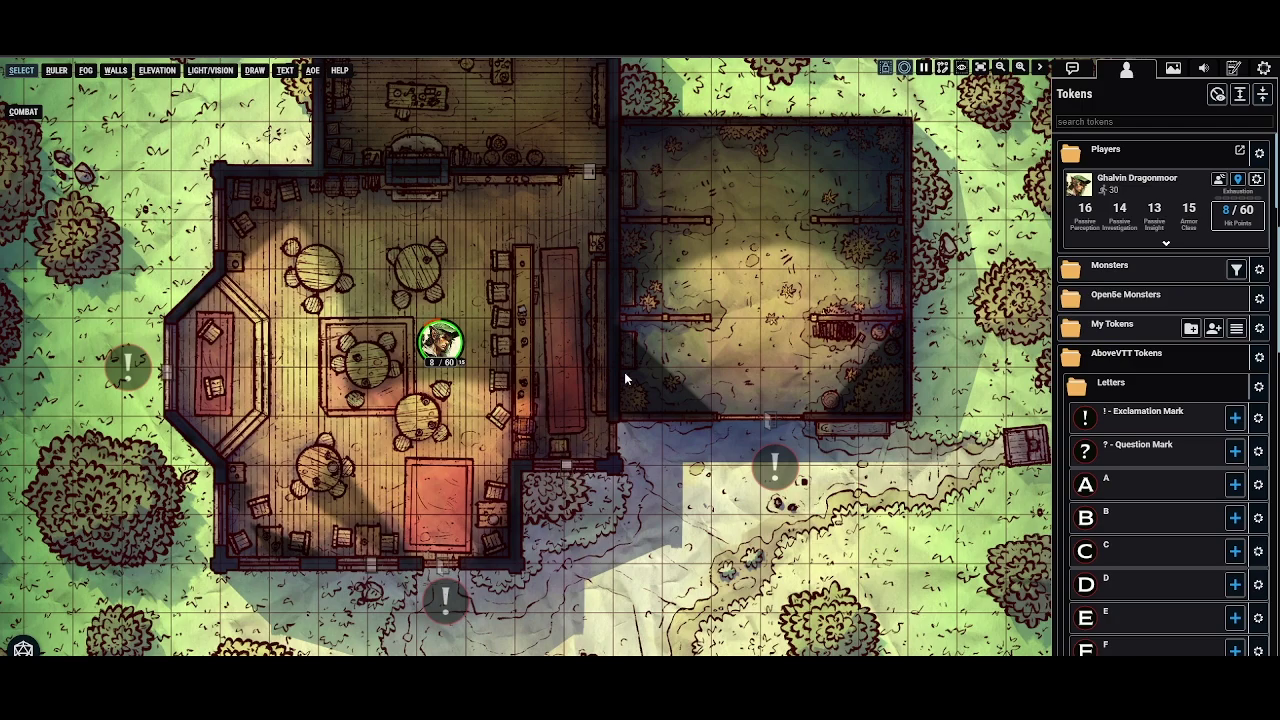
click(771, 424)
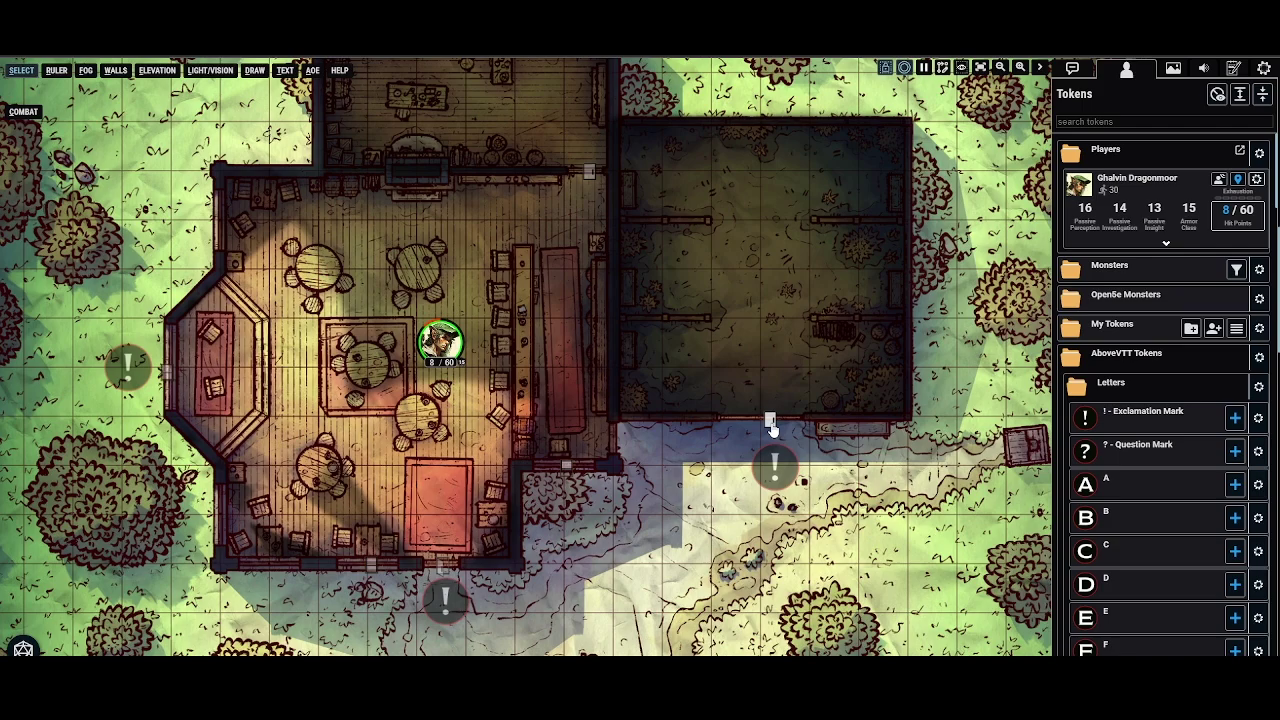
click(771, 424)
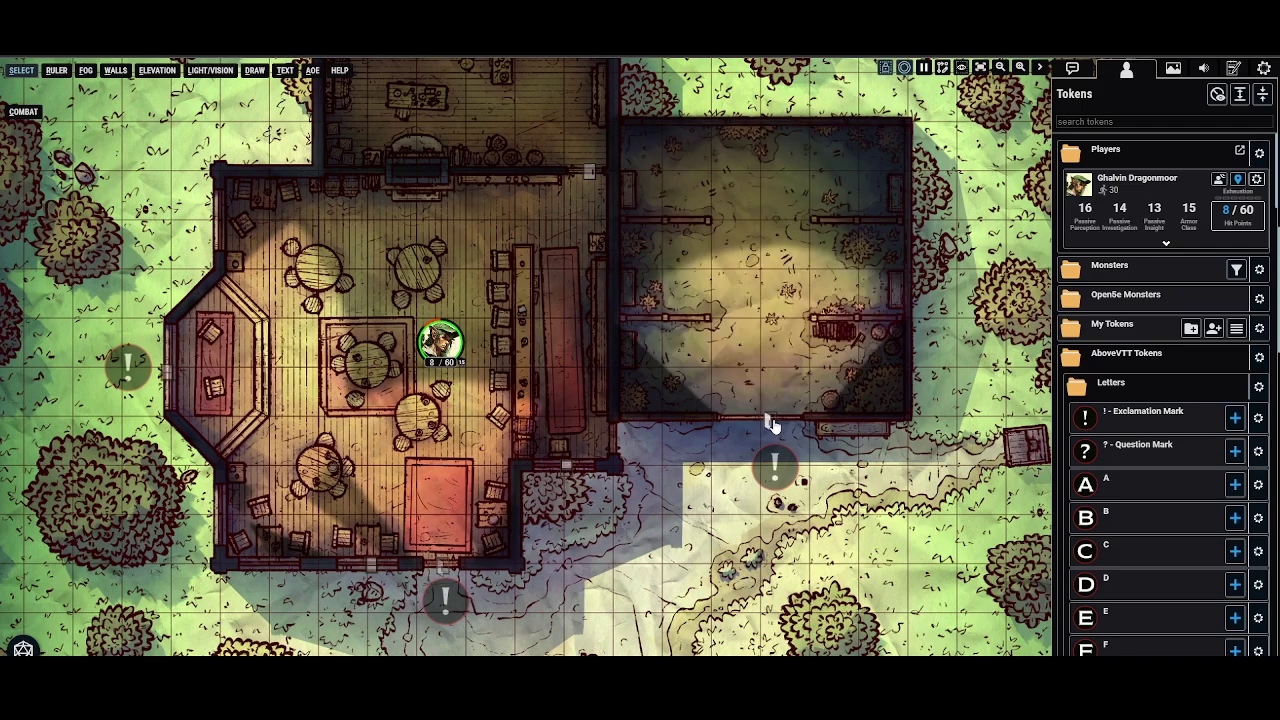
Step: Review the stable door's options, including note, token vision/light and the locked and secret door types
right_click(771, 424)
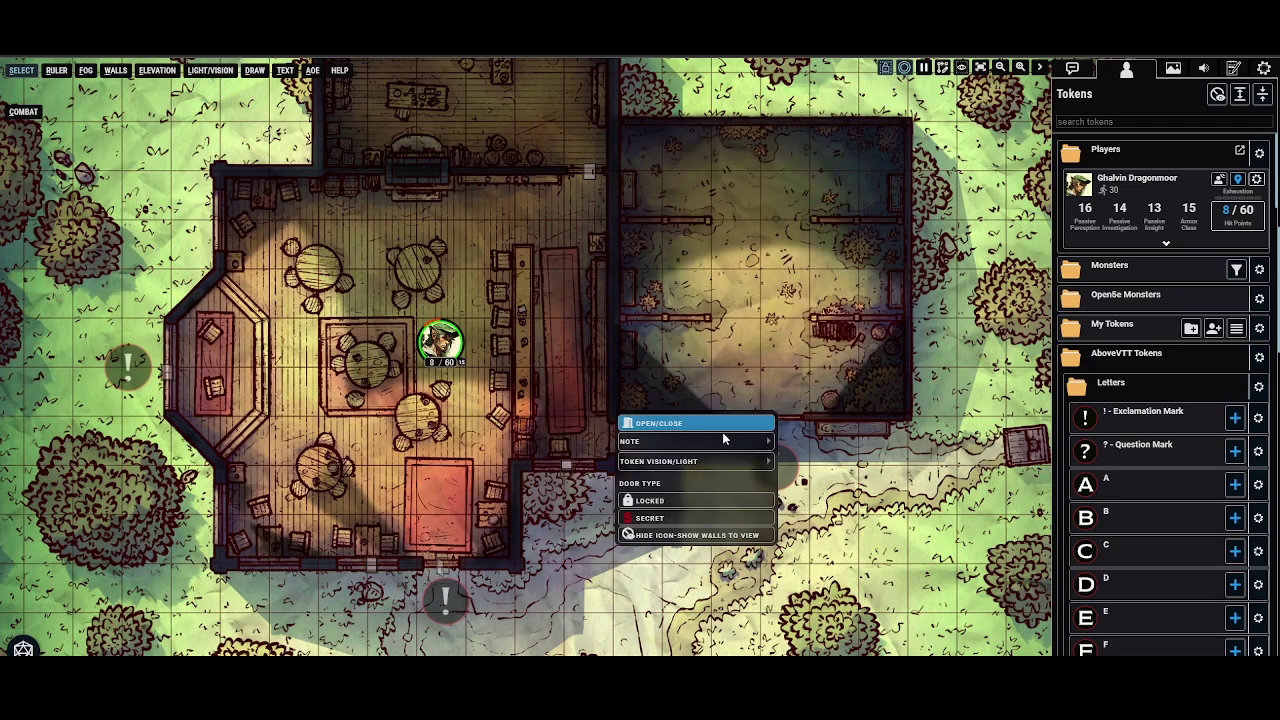
mouse_move(715, 440)
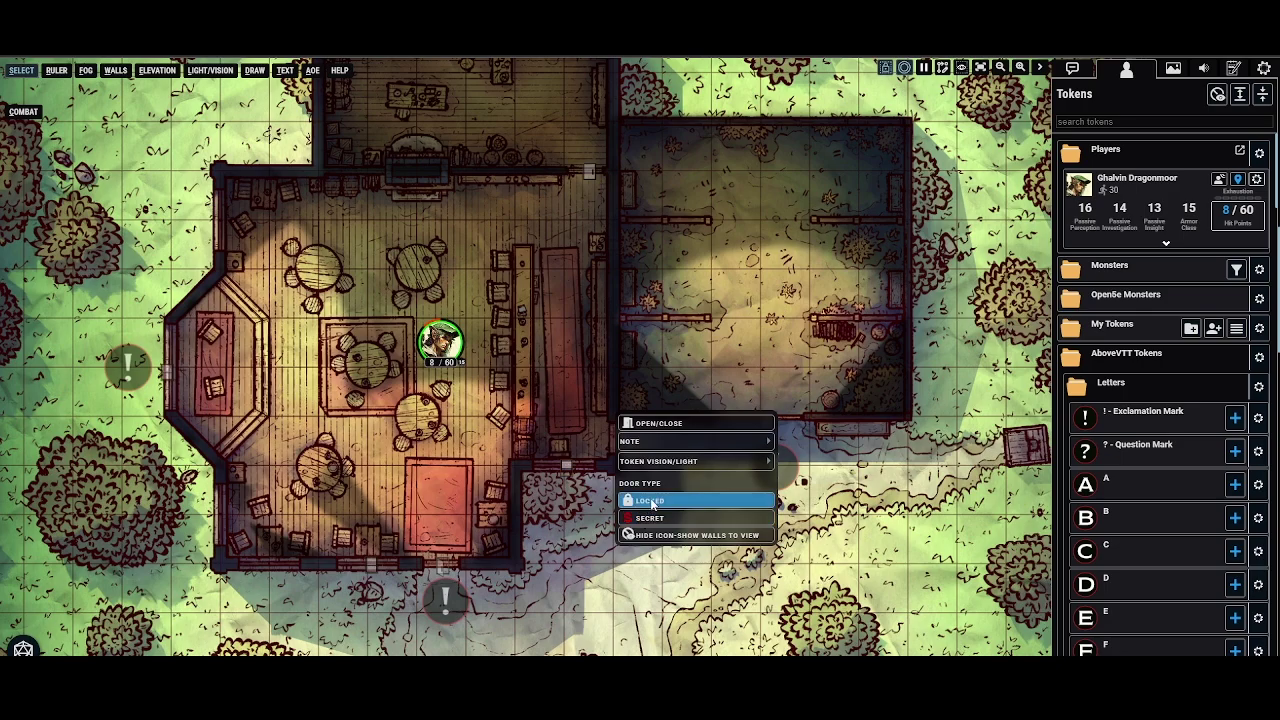
click(765, 342)
Step: Draw a circular light centred on the main hall's fireplace, using the semi-transparent pale yellow rgba(255, 229, 153, 0.603)
drag(406, 297, 519, 241)
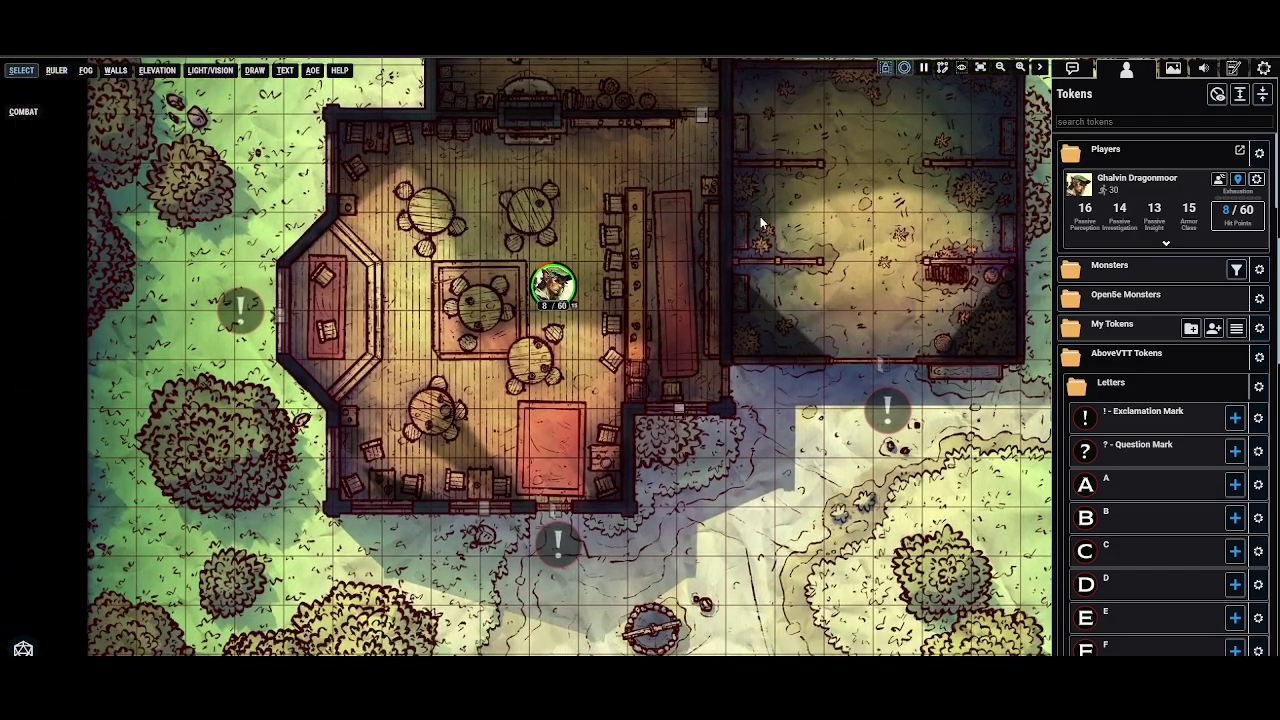
drag(760, 217, 798, 345)
scroll(660, 400, up, 2)
scroll(660, 400, right, 2)
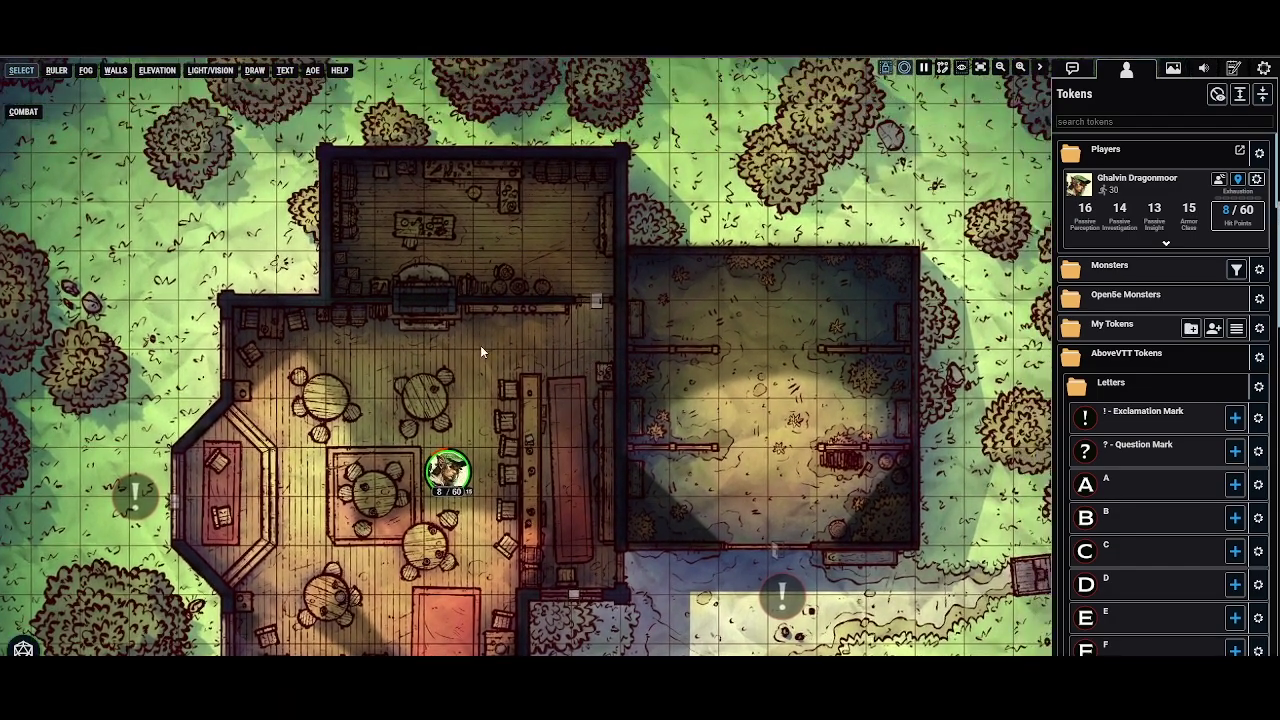
mouse_move(480, 346)
mouse_down()
mouse_move(472, 310)
mouse_move(477, 361)
mouse_up()
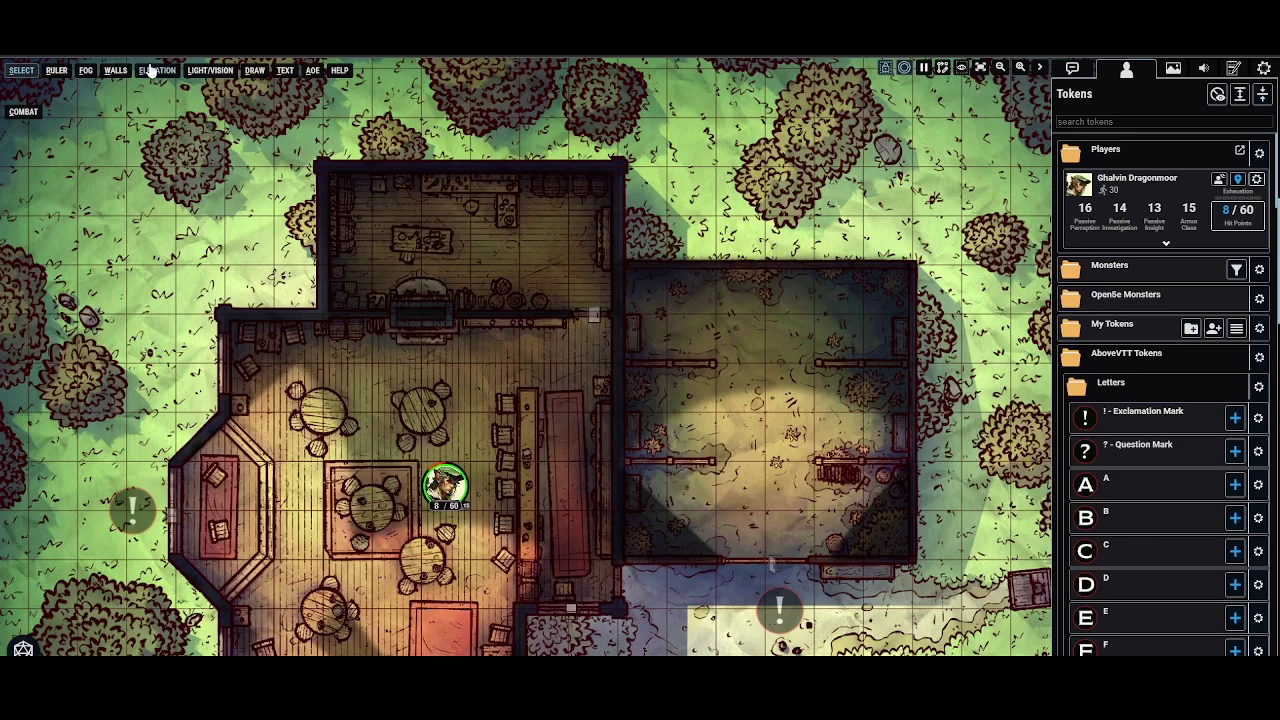
click(199, 76)
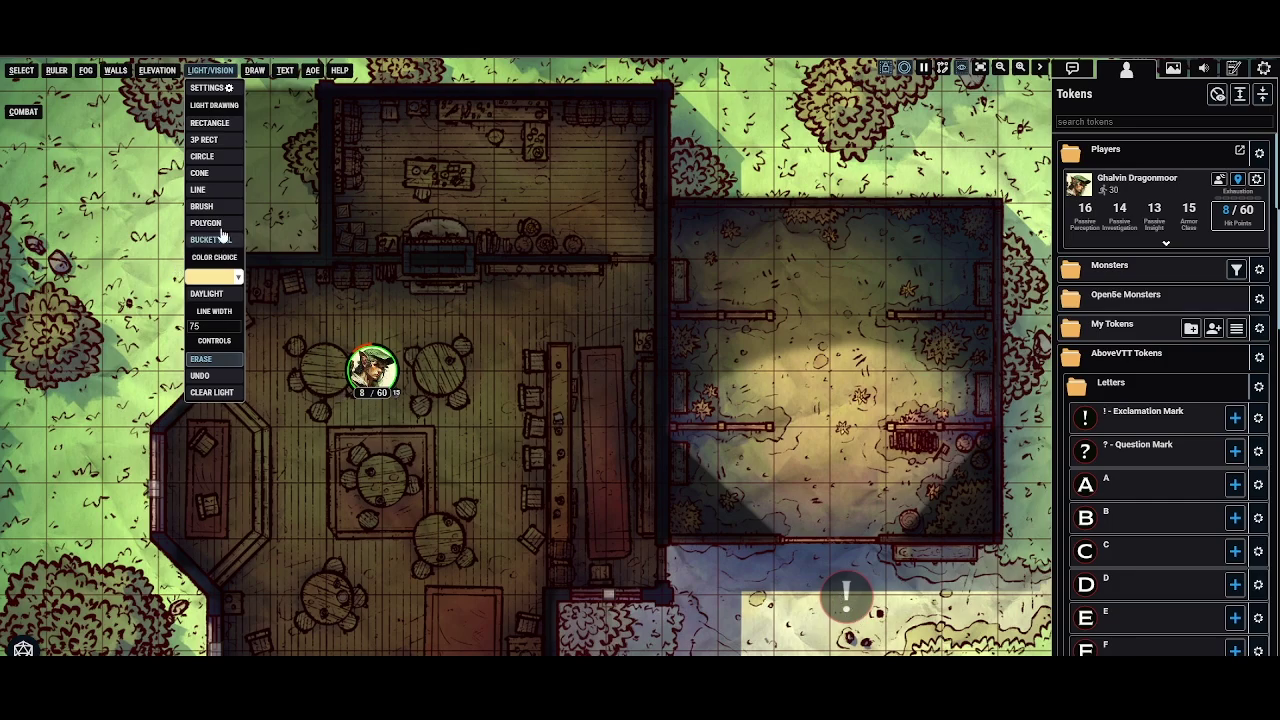
click(212, 277)
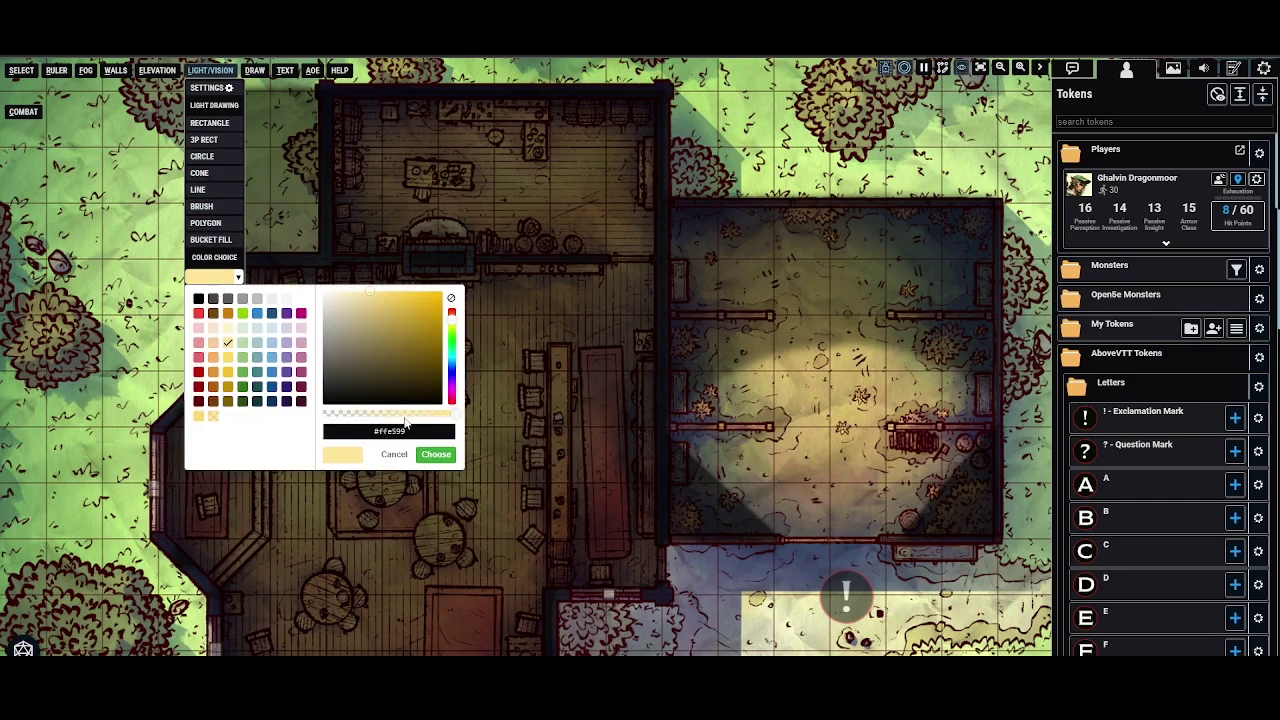
drag(388, 413, 375, 413)
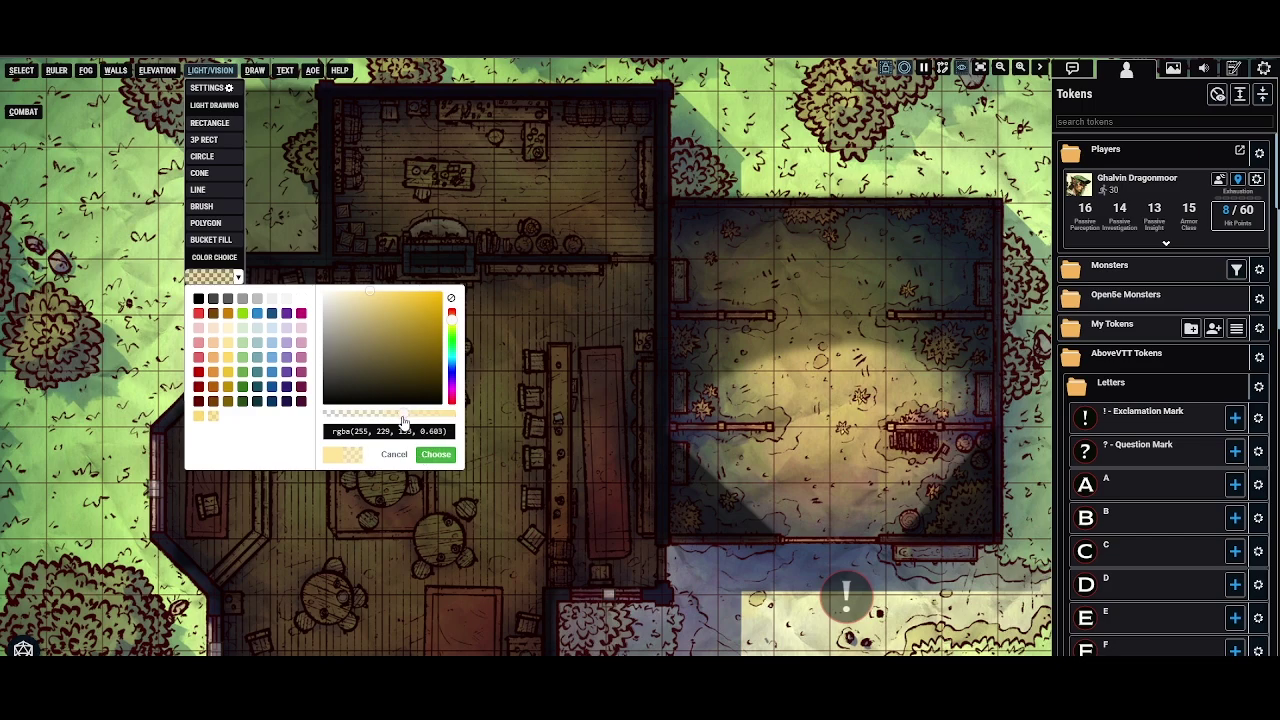
click(436, 455)
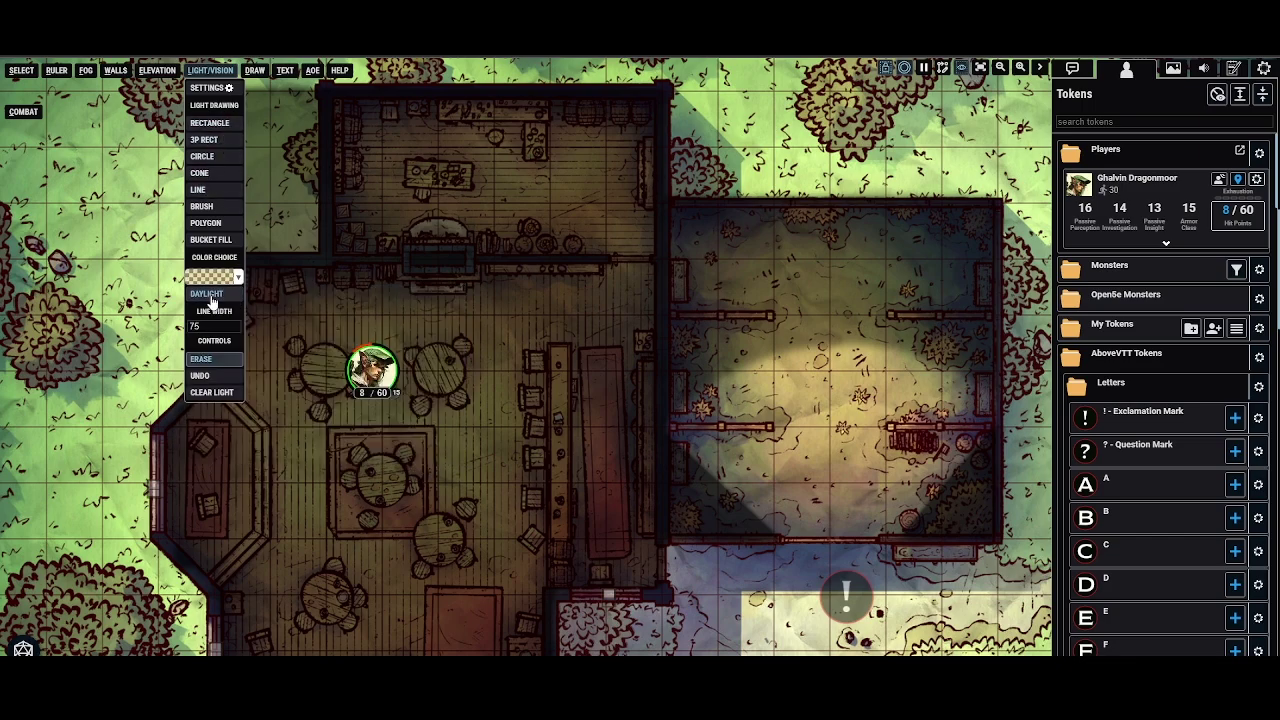
click(214, 158)
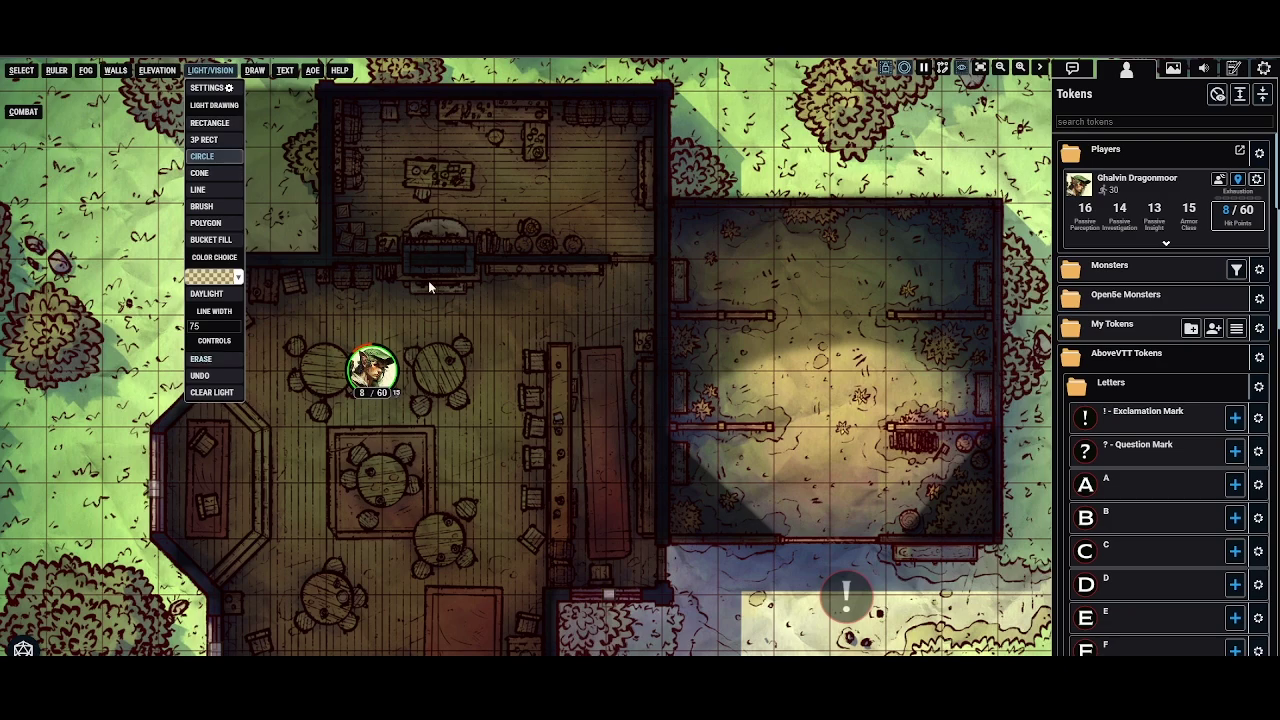
drag(438, 285, 548, 152)
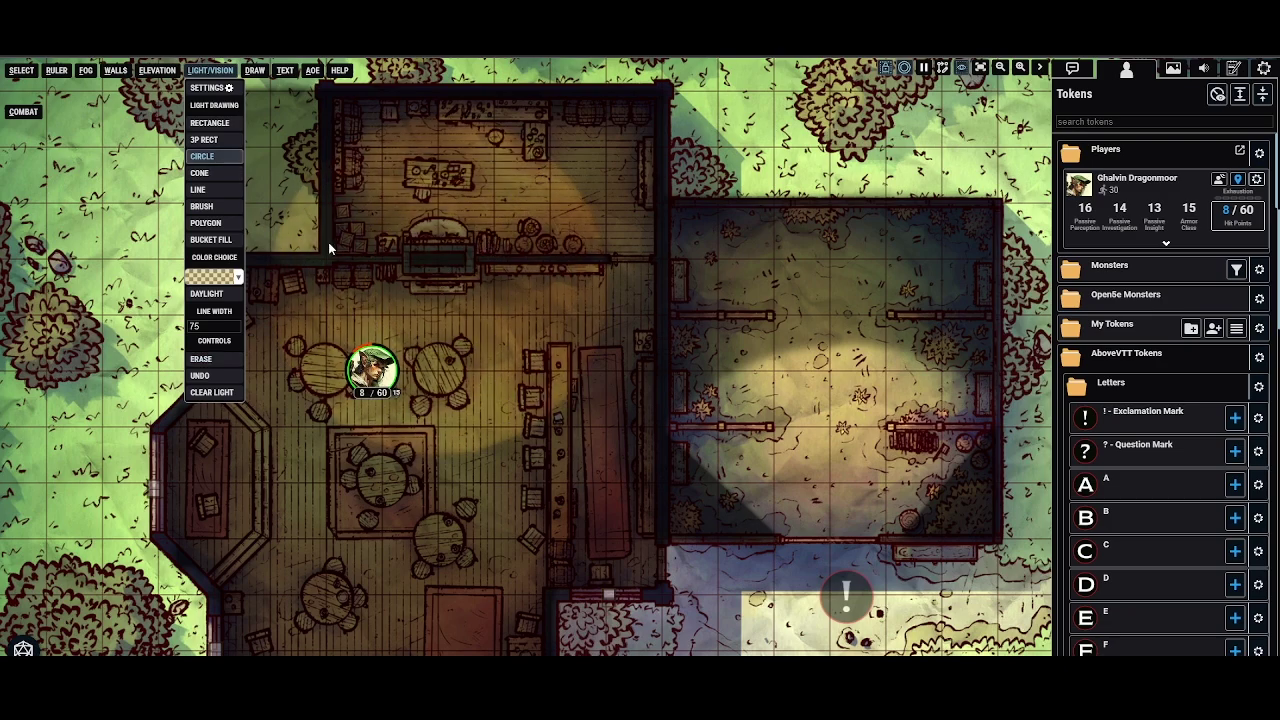
Step: Draw a smaller circular light centred on the main hall's fireplace, using the more opaque pale yellow rgba(255, 229, 153, 0.908)
click(235, 276)
drag(426, 419, 448, 416)
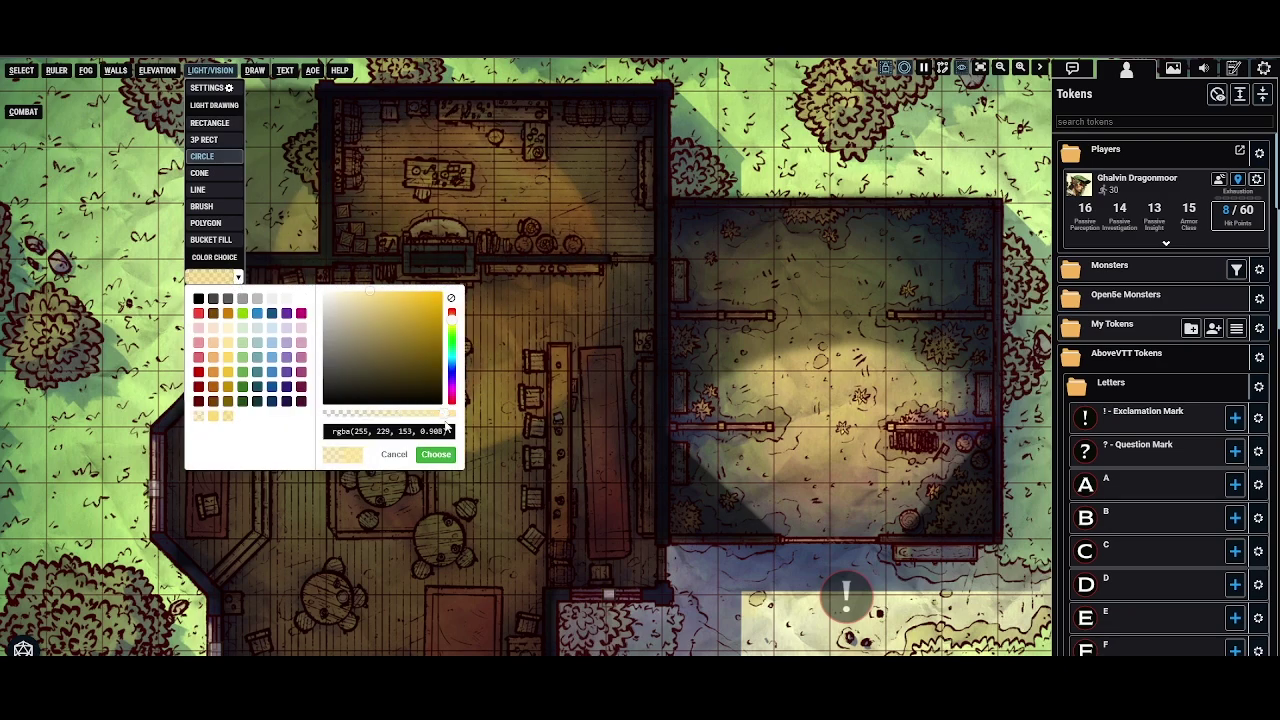
click(436, 454)
drag(455, 272, 496, 199)
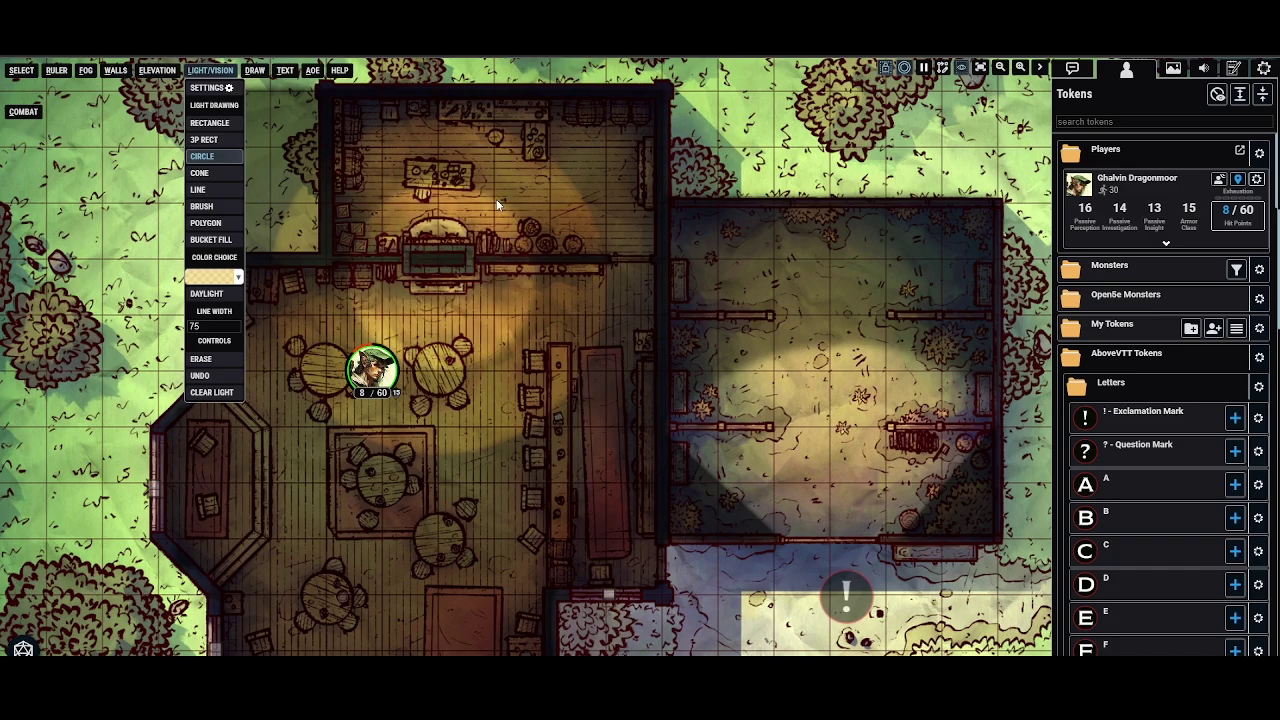
Step: Select the player's token and move it southeast below the nearby round table to check its view of the firelight
click(21, 70)
click(372, 368)
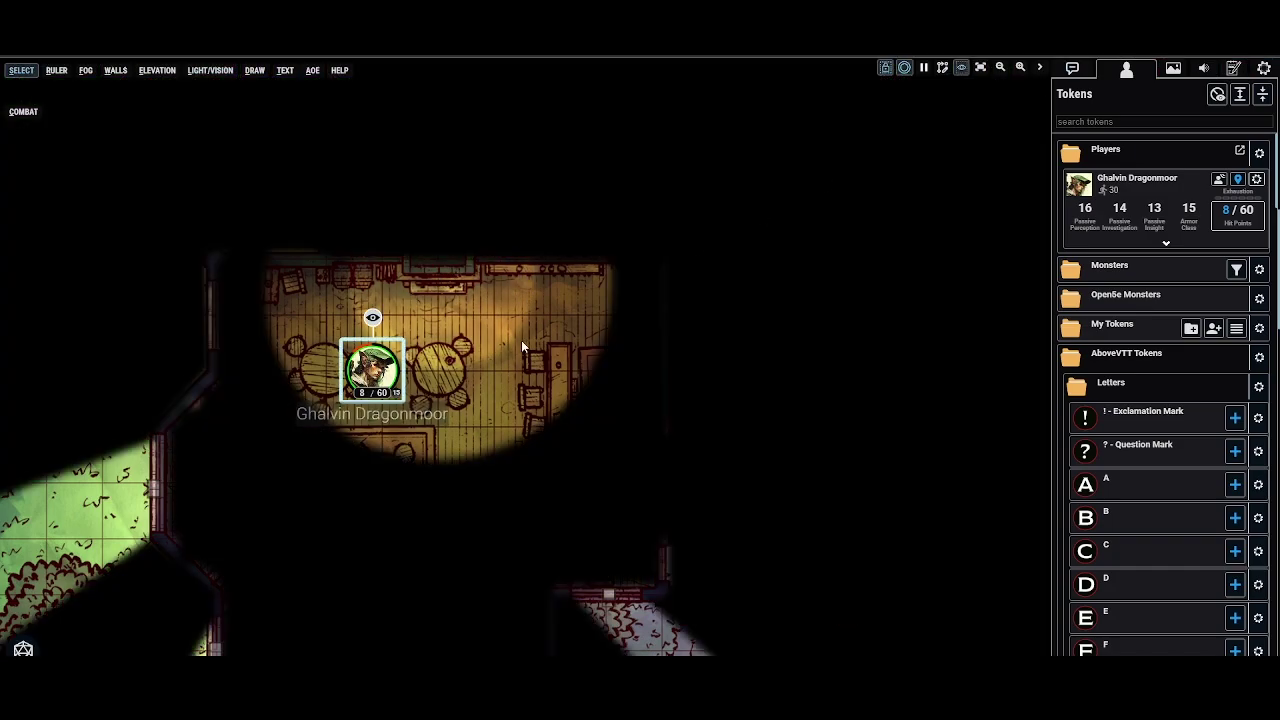
drag(372, 360, 424, 422)
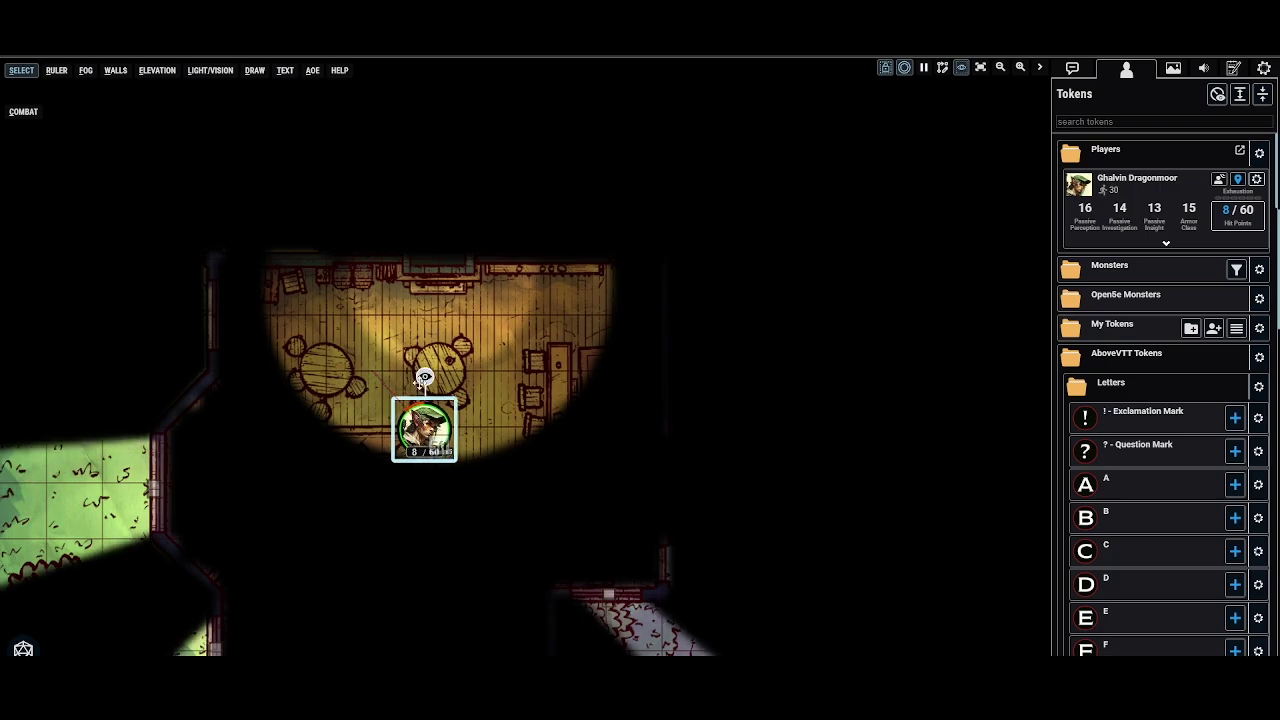
click(206, 85)
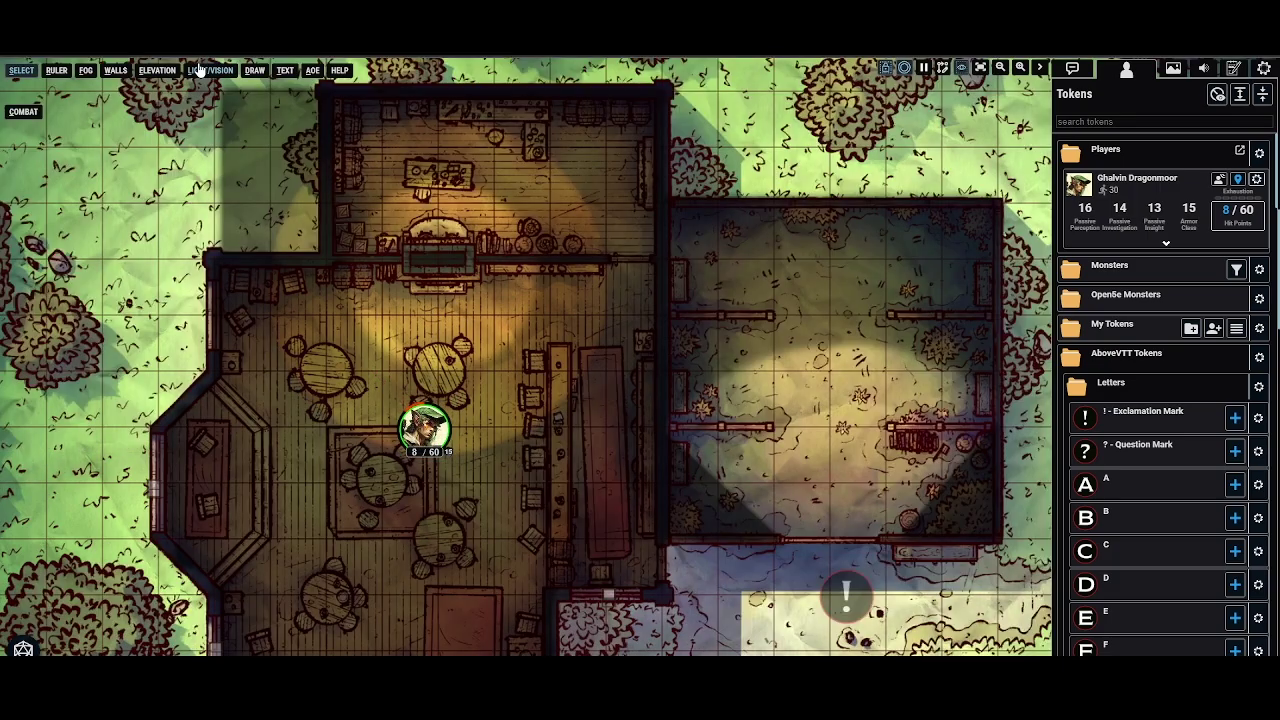
Step: Lower the light colour's opacity to nearly transparent and draw a large circular light around the fireplace, reaching across most of the main hall
click(208, 70)
click(214, 277)
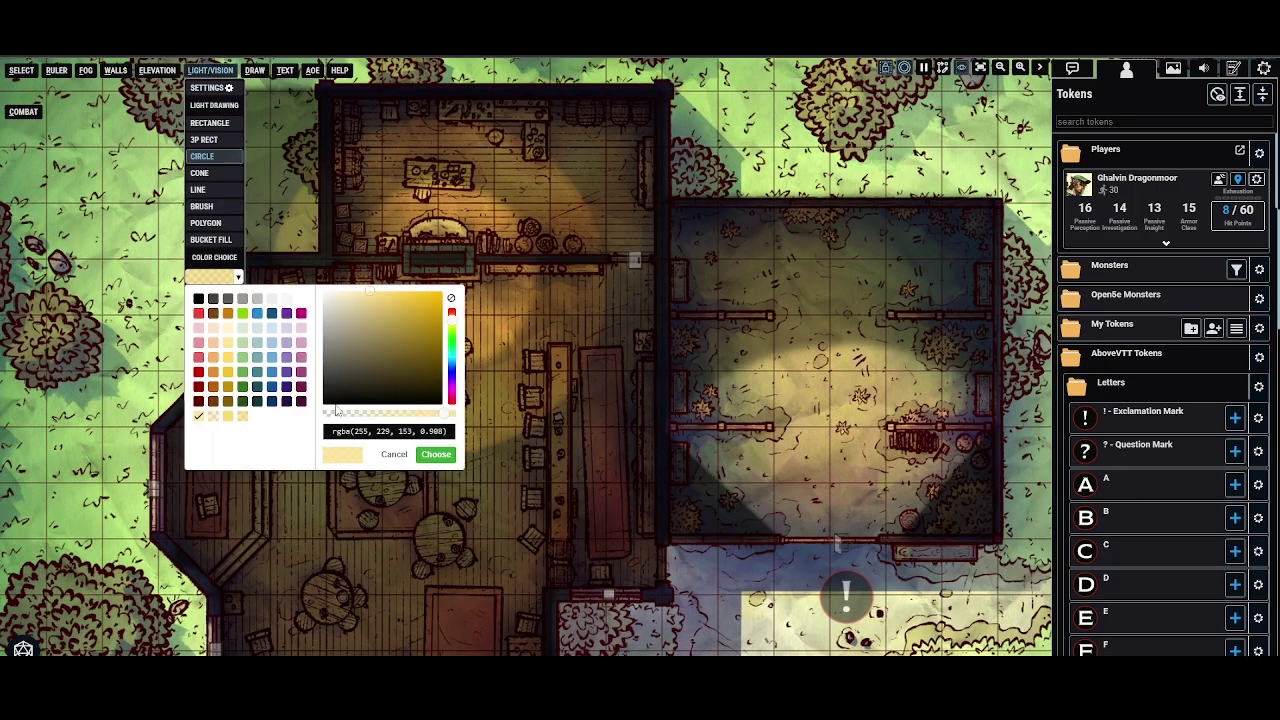
drag(345, 418, 325, 416)
click(436, 454)
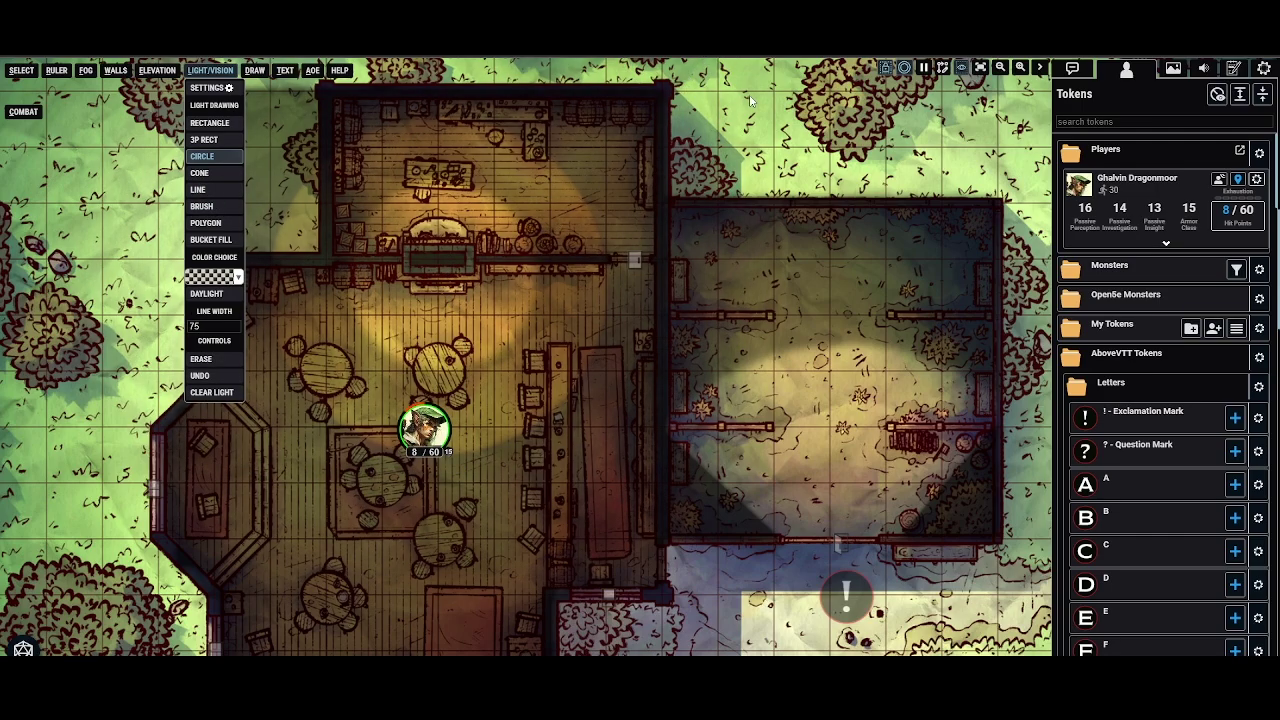
Step: Select the player's token and examine how the layered fireplace lights look from its vision, then return to the full map view
click(21, 70)
click(425, 428)
drag(485, 465, 491, 402)
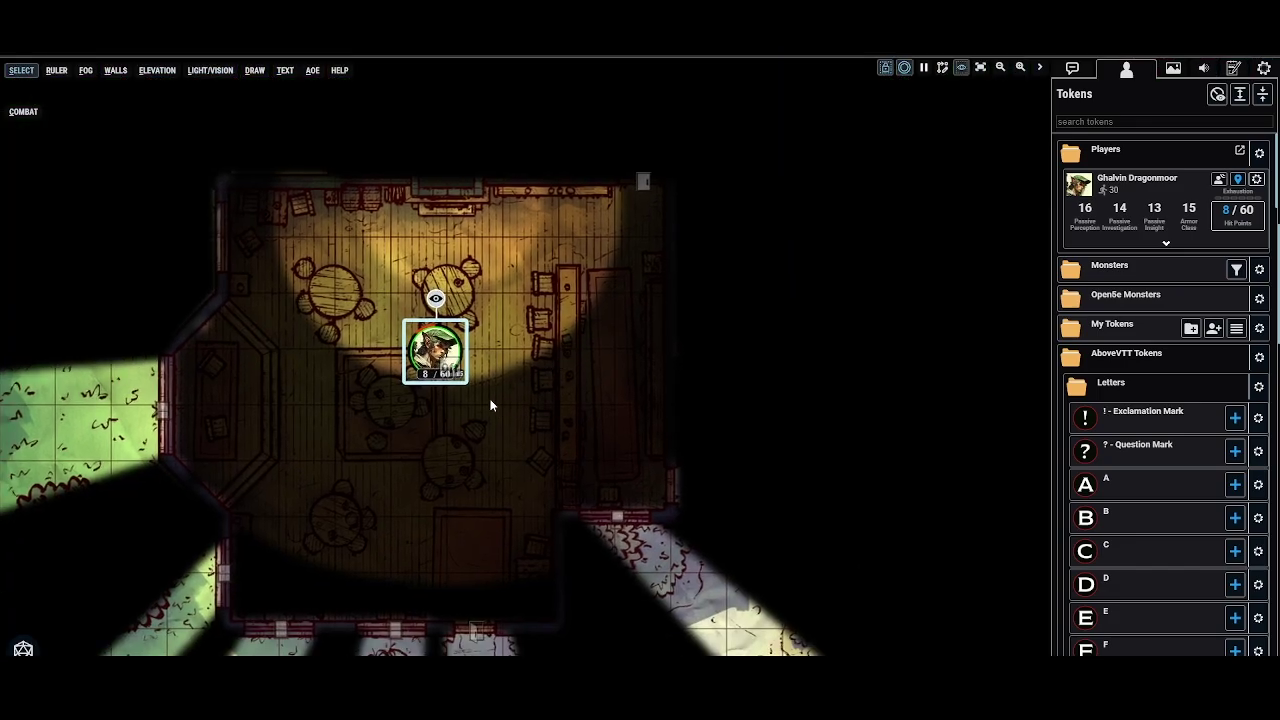
scroll(504, 353, up, 3)
drag(504, 353, 500, 523)
drag(609, 354, 590, 372)
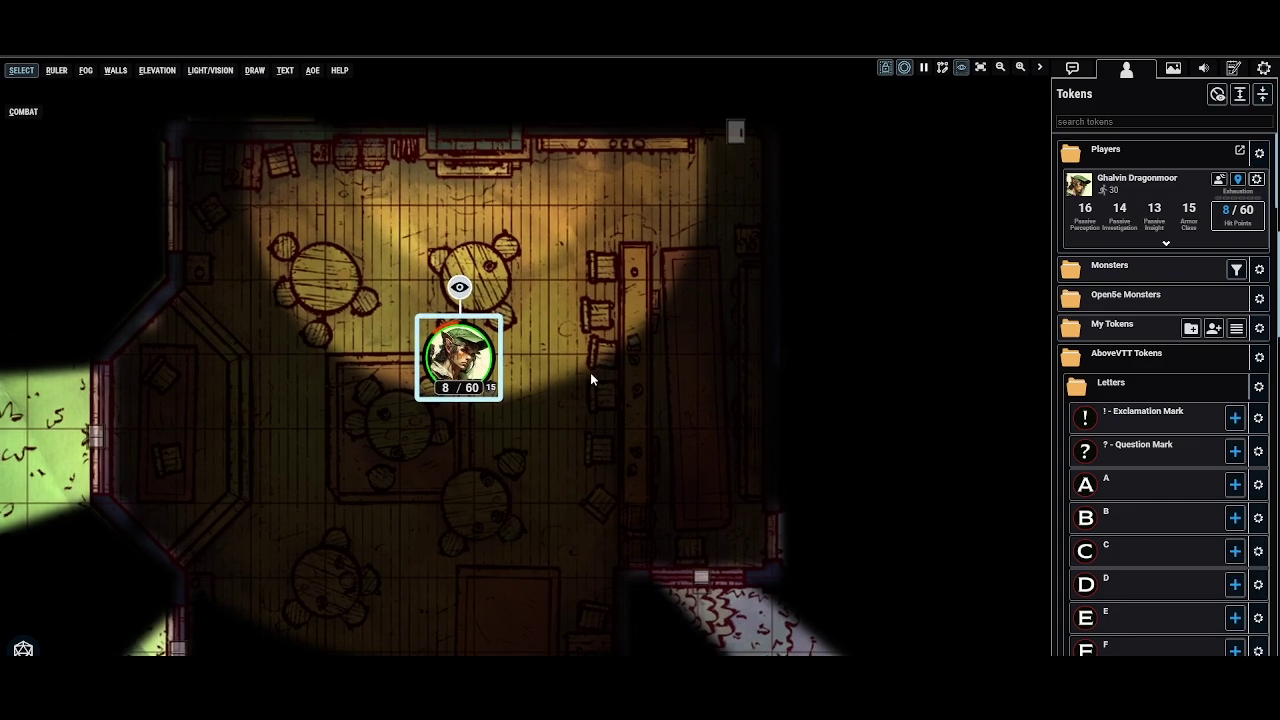
scroll(640, 322, down, 1)
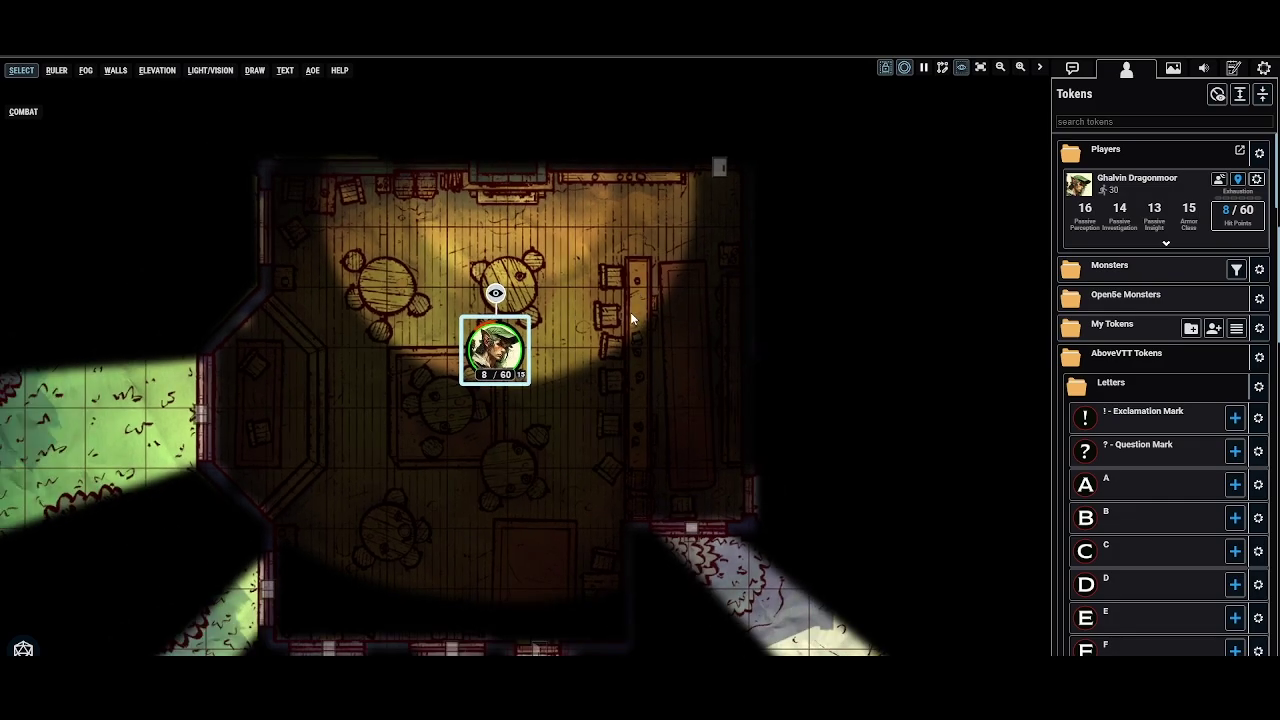
click(618, 372)
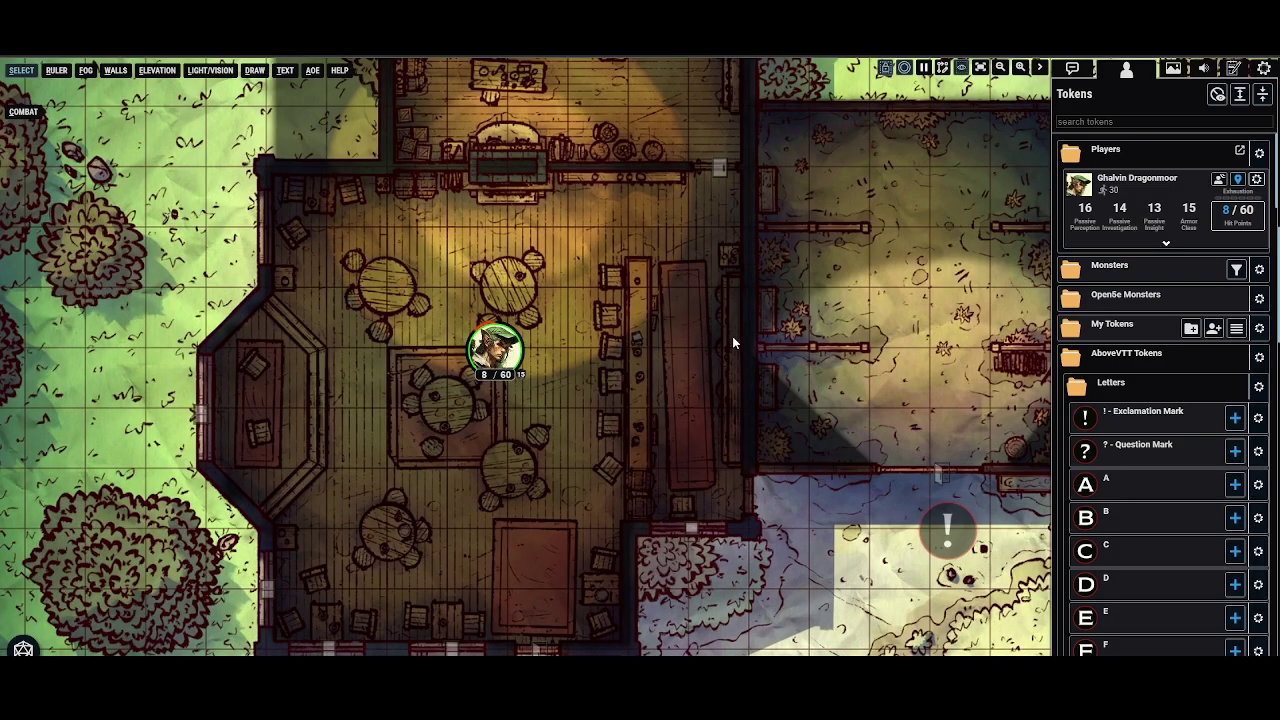
scroll(732, 342, down, 1)
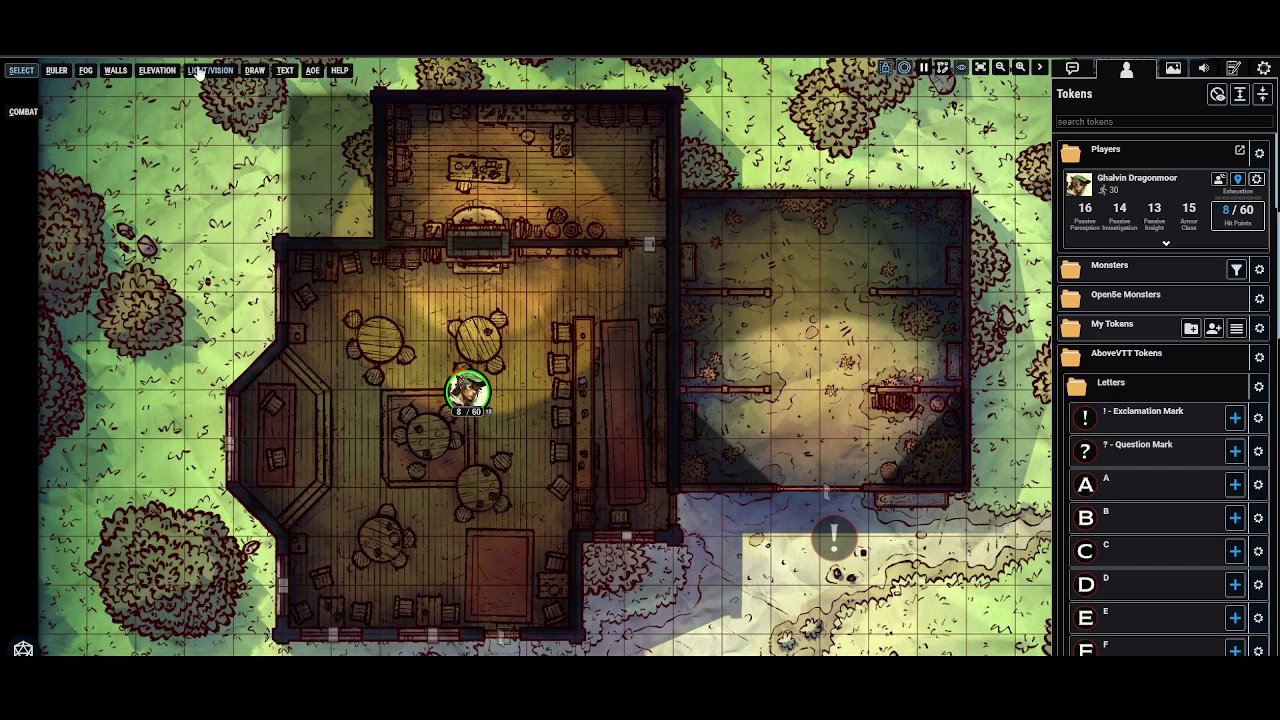
click(205, 71)
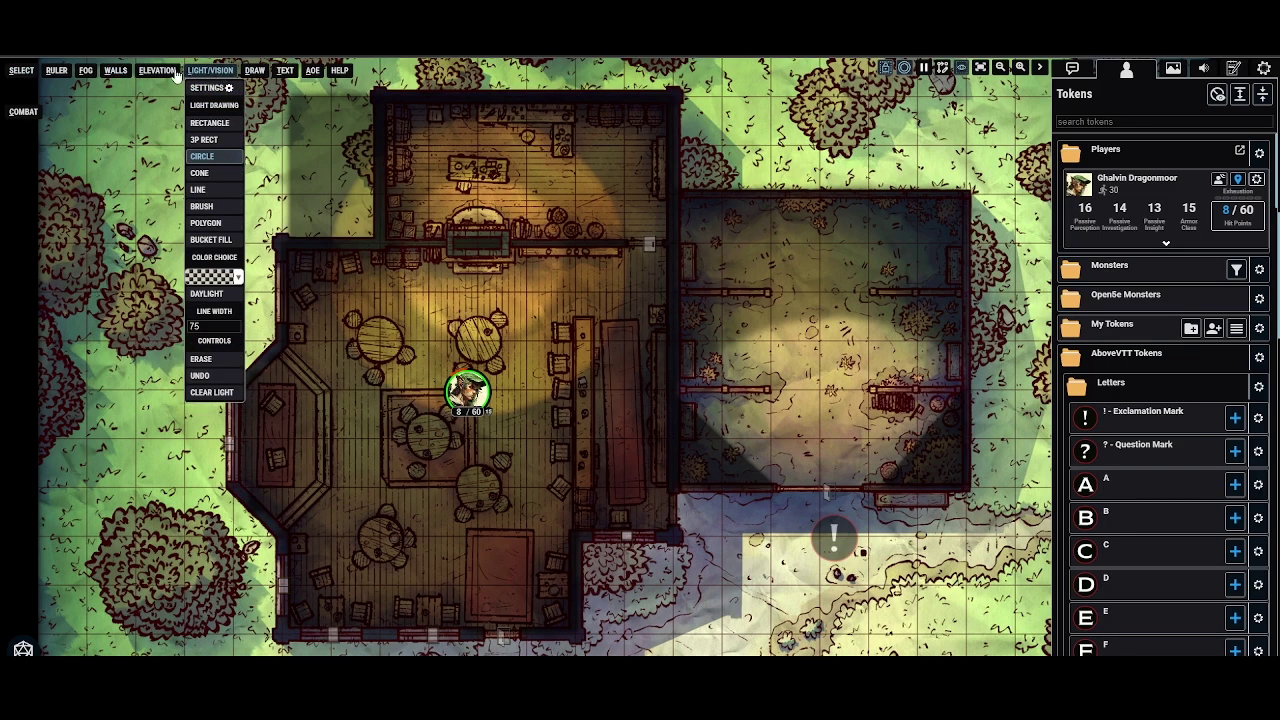
click(115, 71)
click(210, 71)
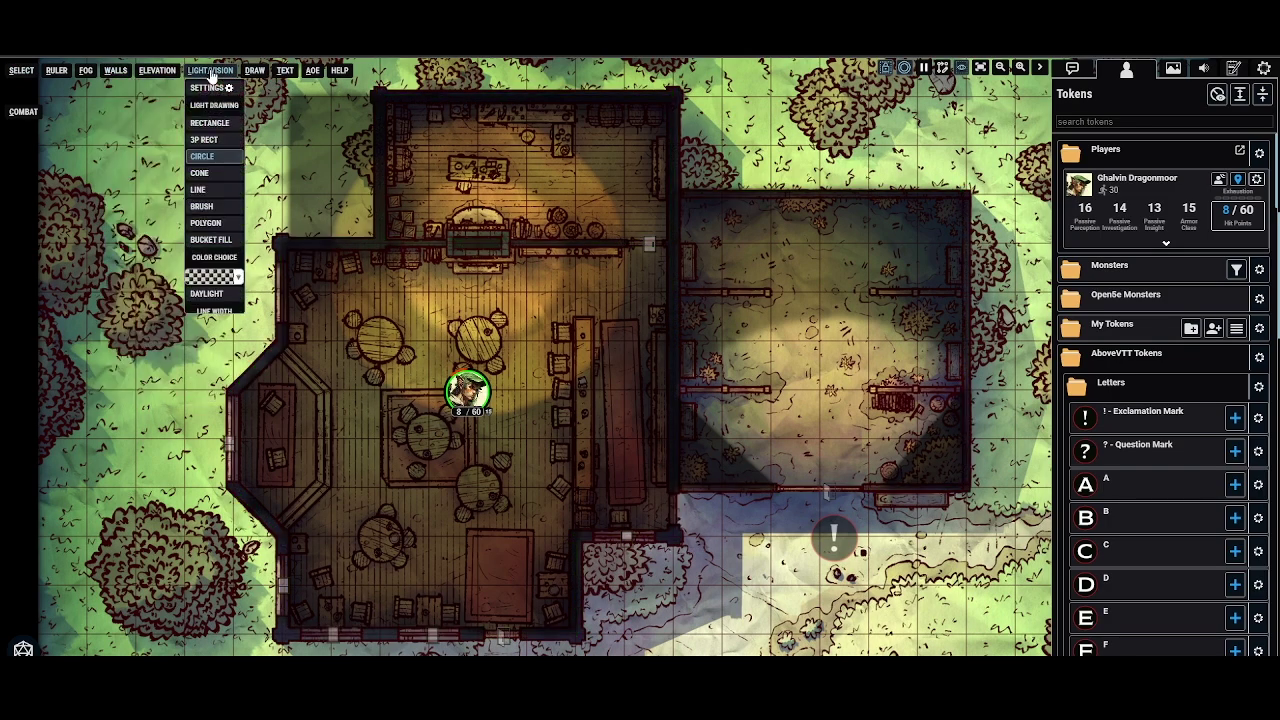
click(117, 71)
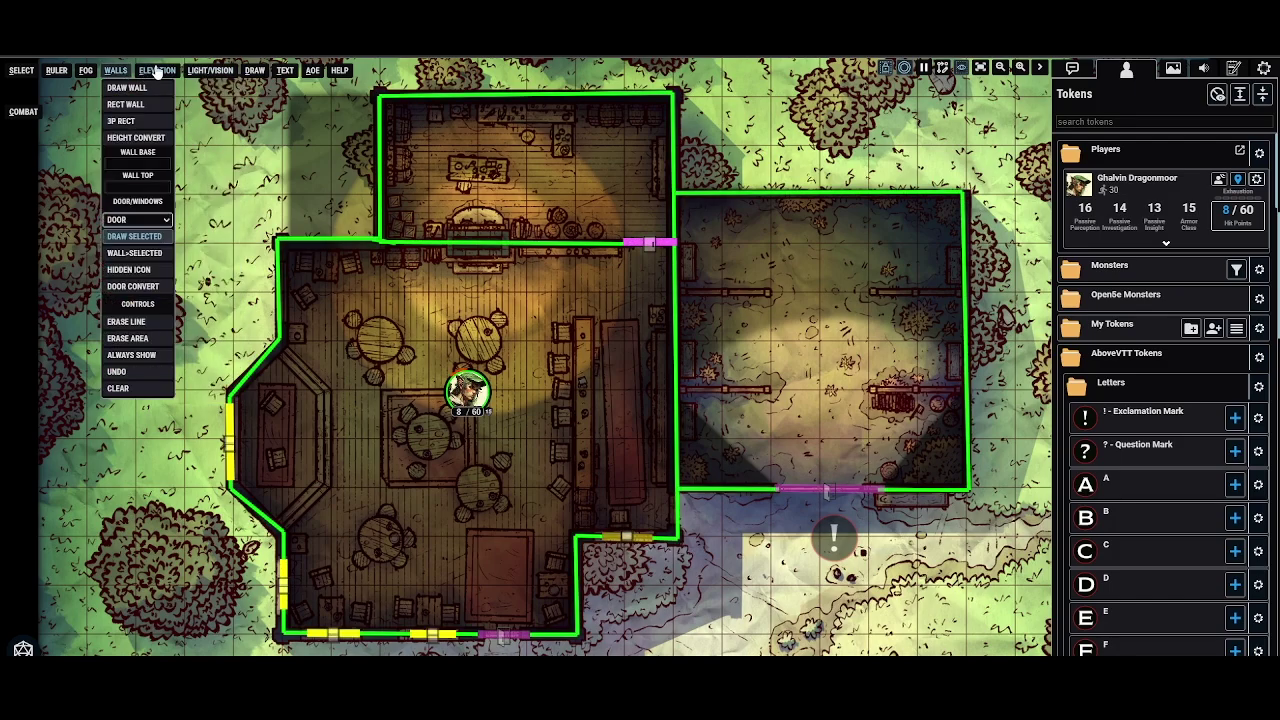